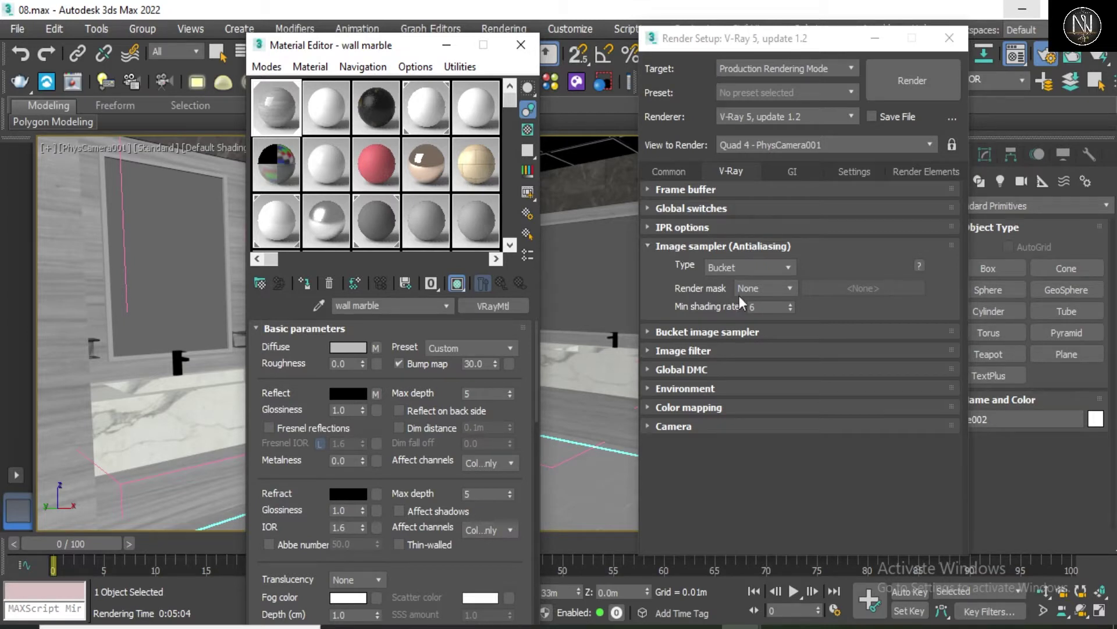
Step: Confirm the image sampler type stays Bucket and the render mask stays None
click(732, 260)
click(683, 271)
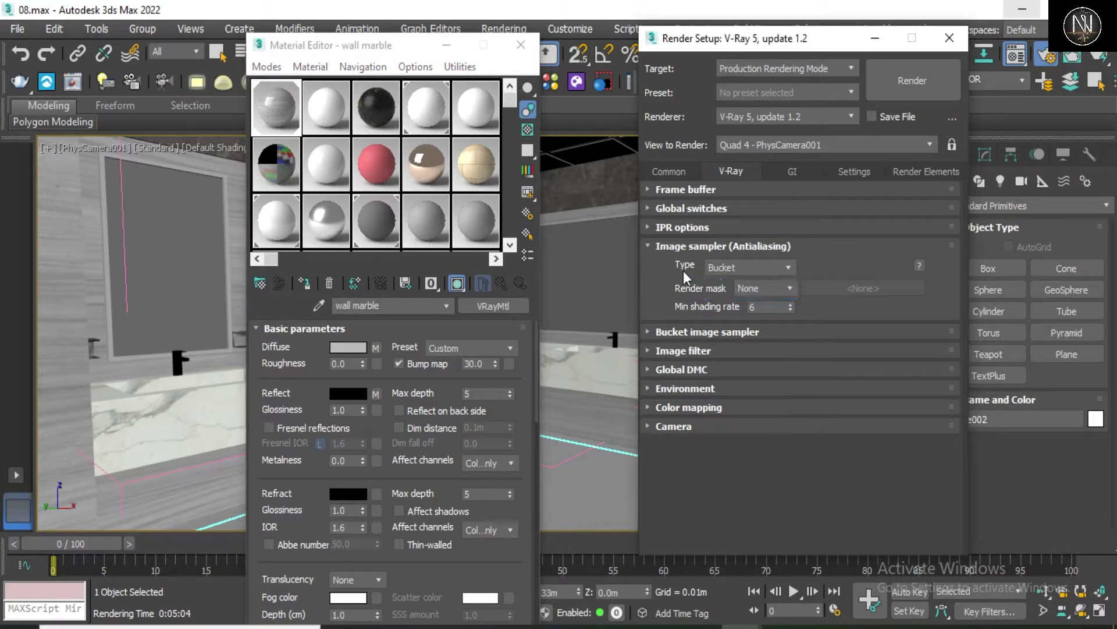
click(721, 267)
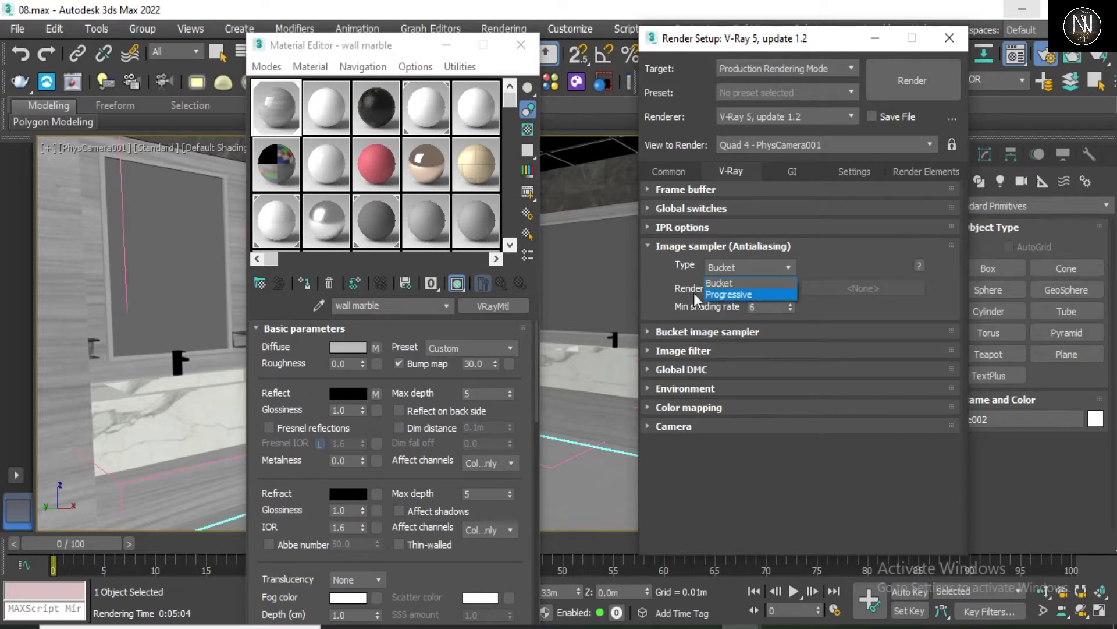
click(678, 289)
click(714, 267)
click(671, 280)
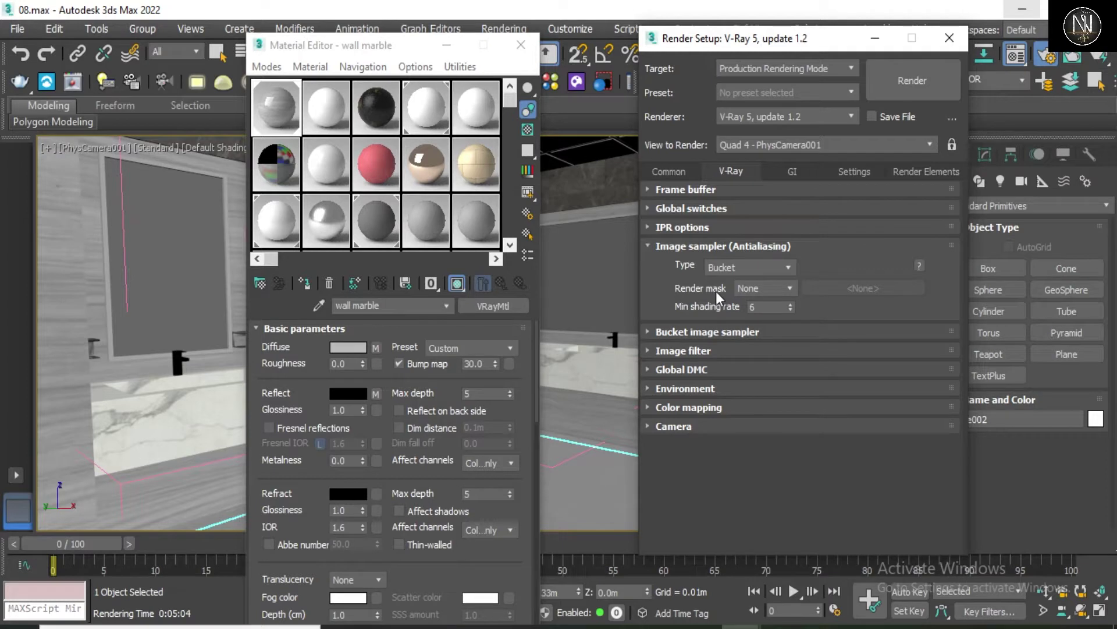
click(759, 294)
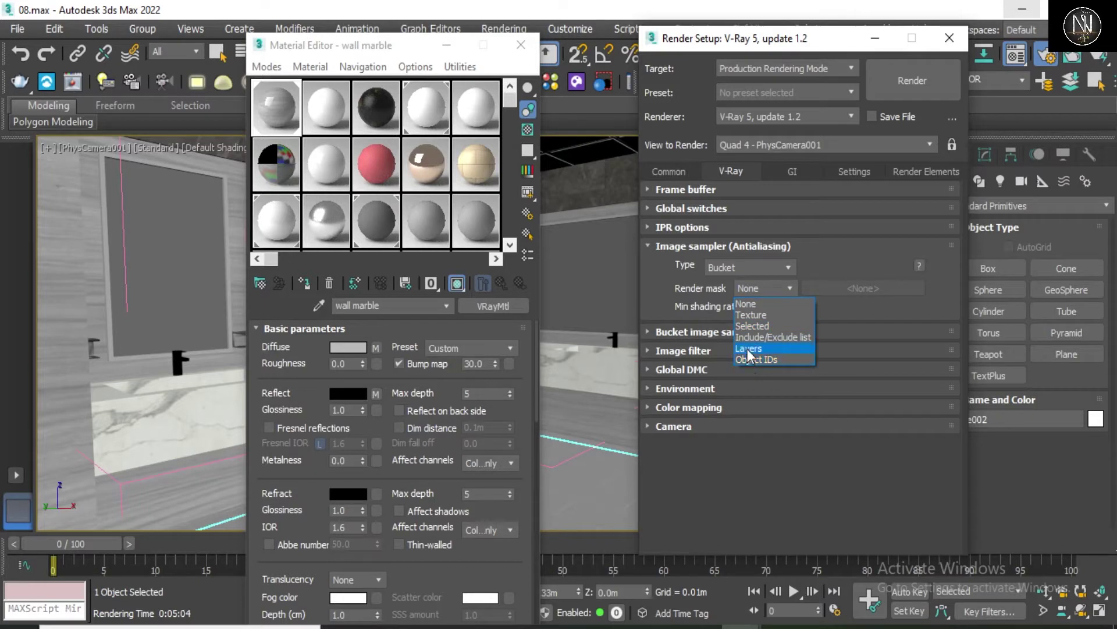
click(652, 291)
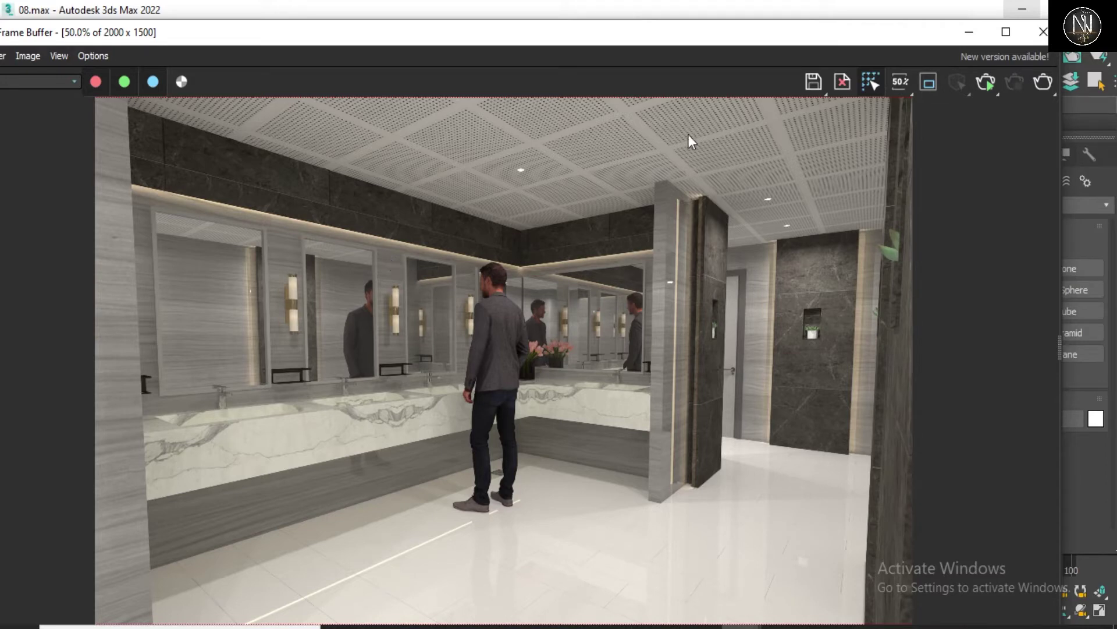
Step: Move the frame buffer aside, switch the render mask to Texture, then minimize the frame buffer
drag(814, 32, 316, 93)
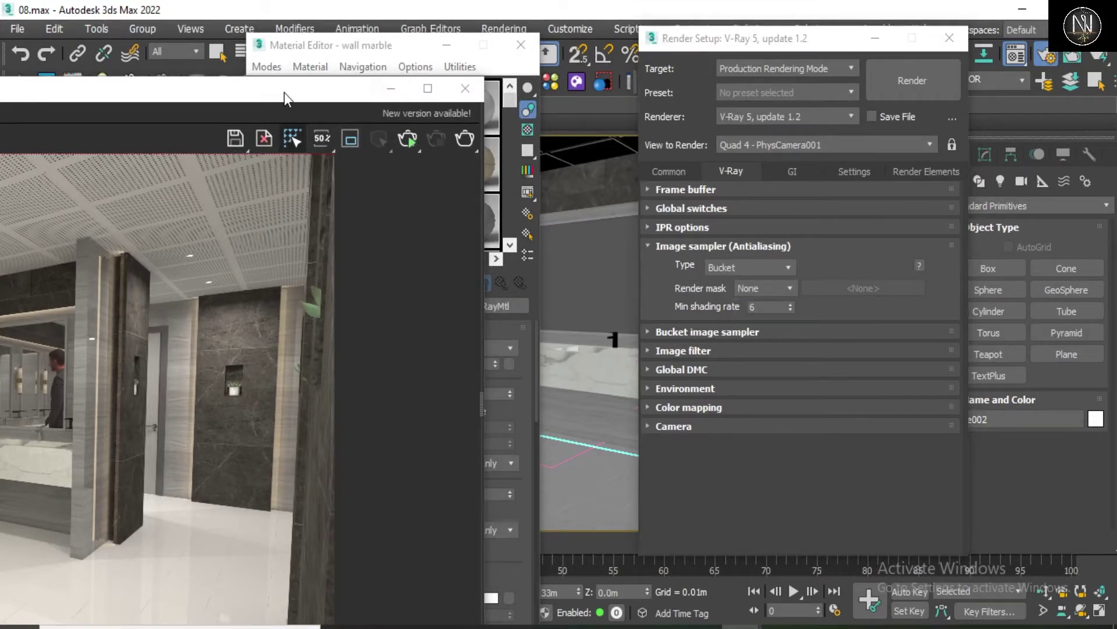
drag(284, 93, 464, 50)
click(770, 289)
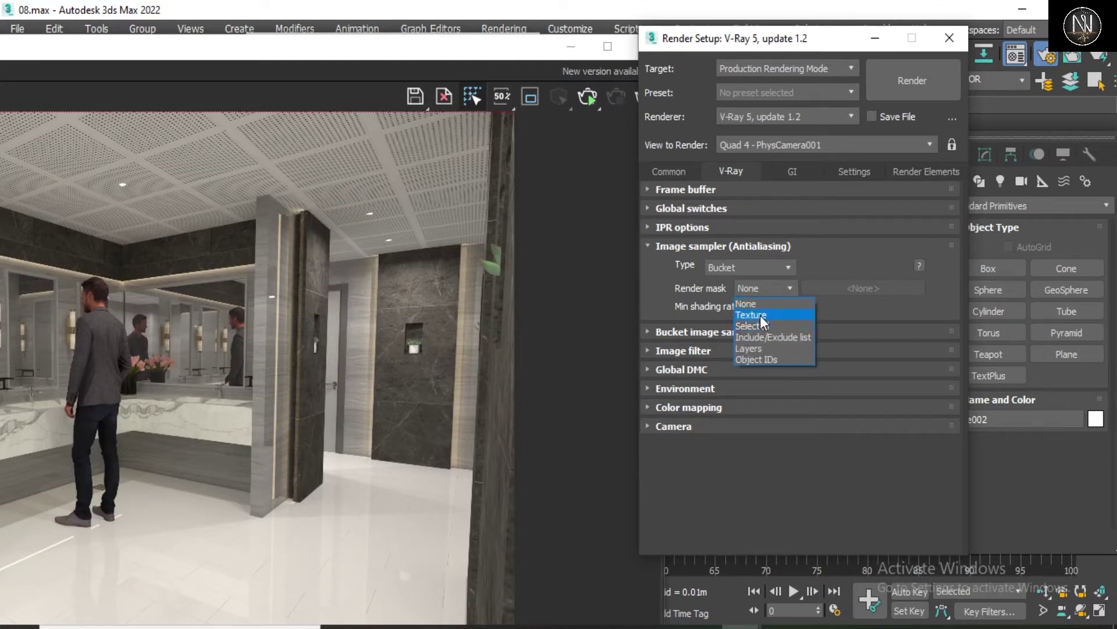
click(751, 314)
click(425, 132)
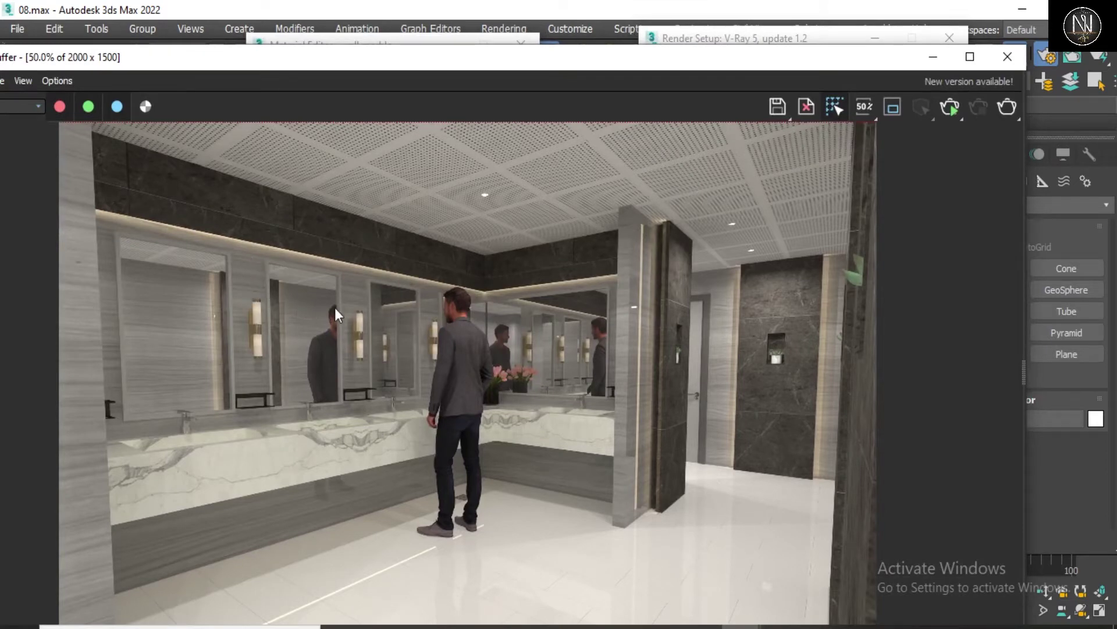
click(936, 57)
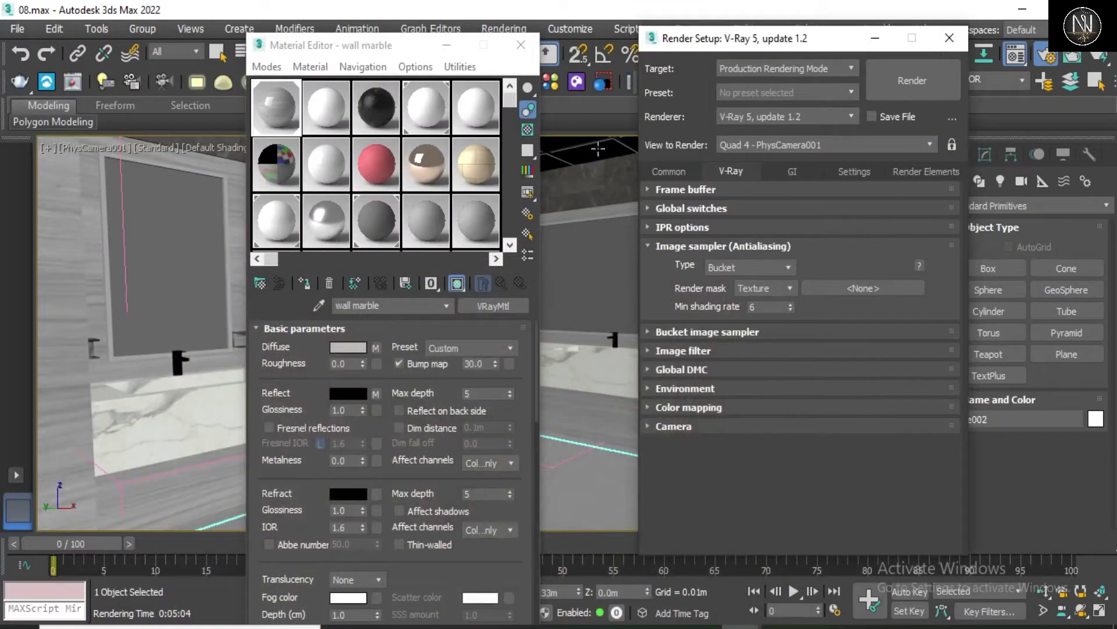
Step: Open the wall marble material's diffuse bitmap map, closing the file chooser unchanged
drag(385, 51, 437, 44)
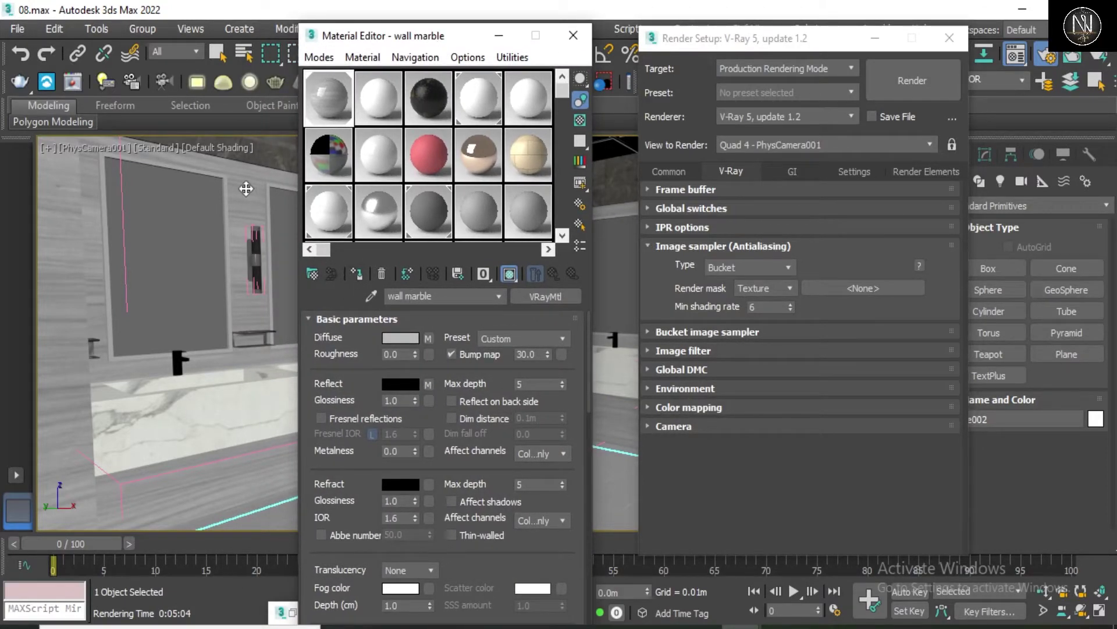
click(429, 338)
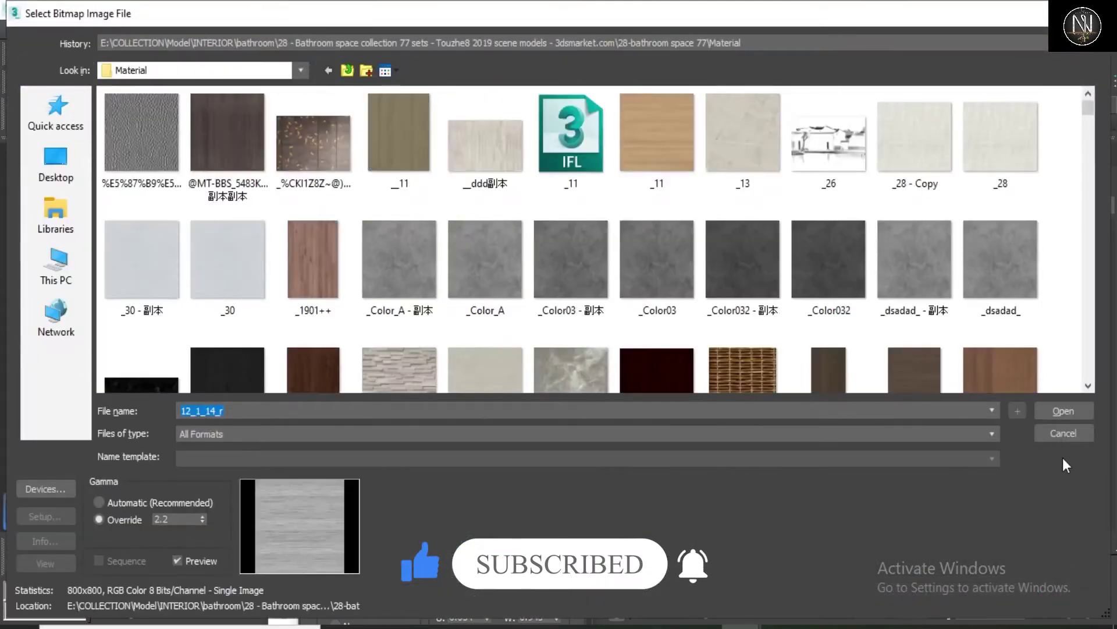
click(1058, 437)
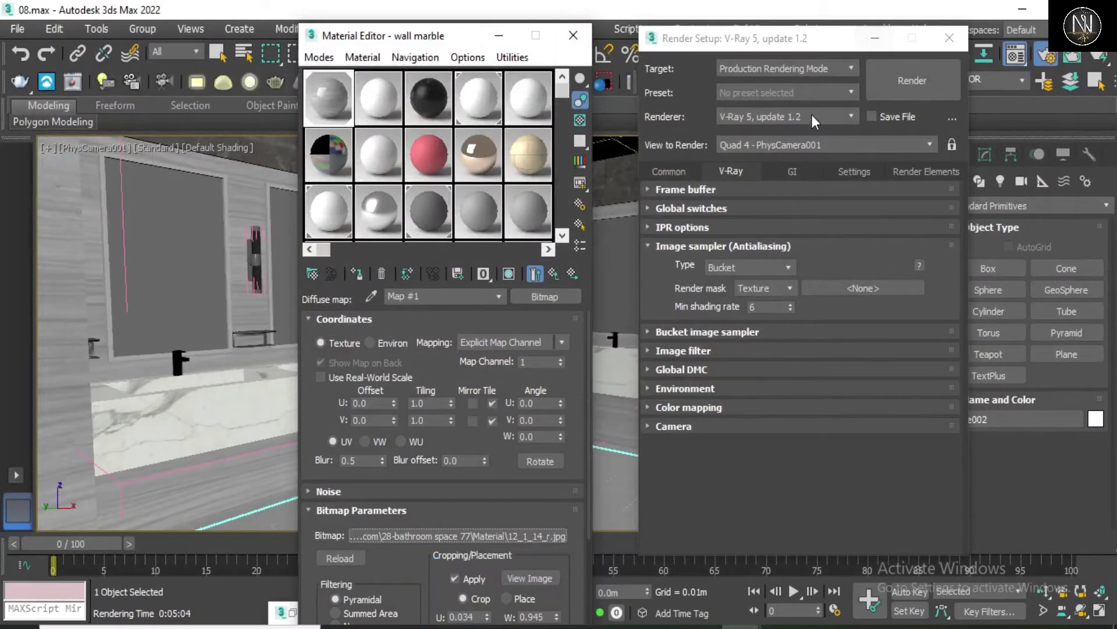
Step: Select Rectangle001 beside the dark back wall and bring Render Setup back
click(867, 39)
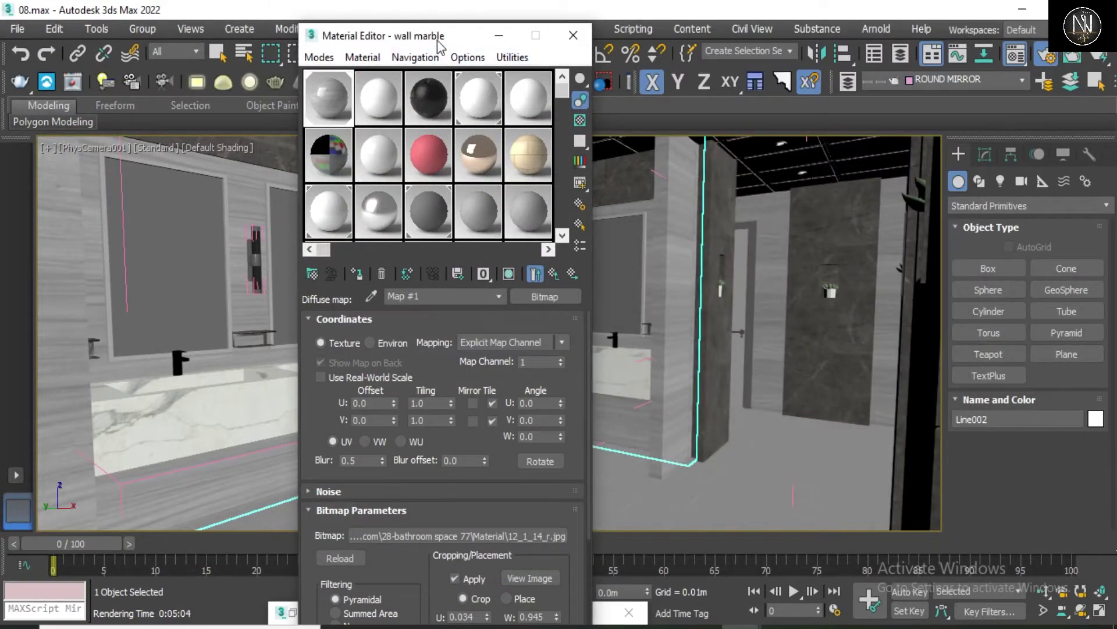
drag(438, 47, 174, 139)
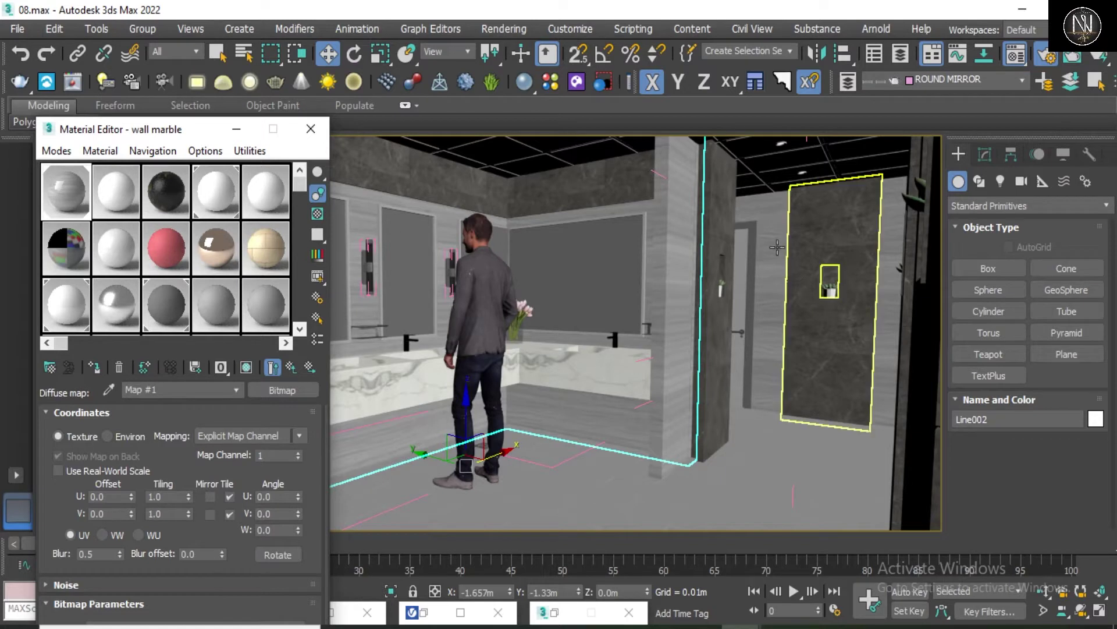
click(767, 232)
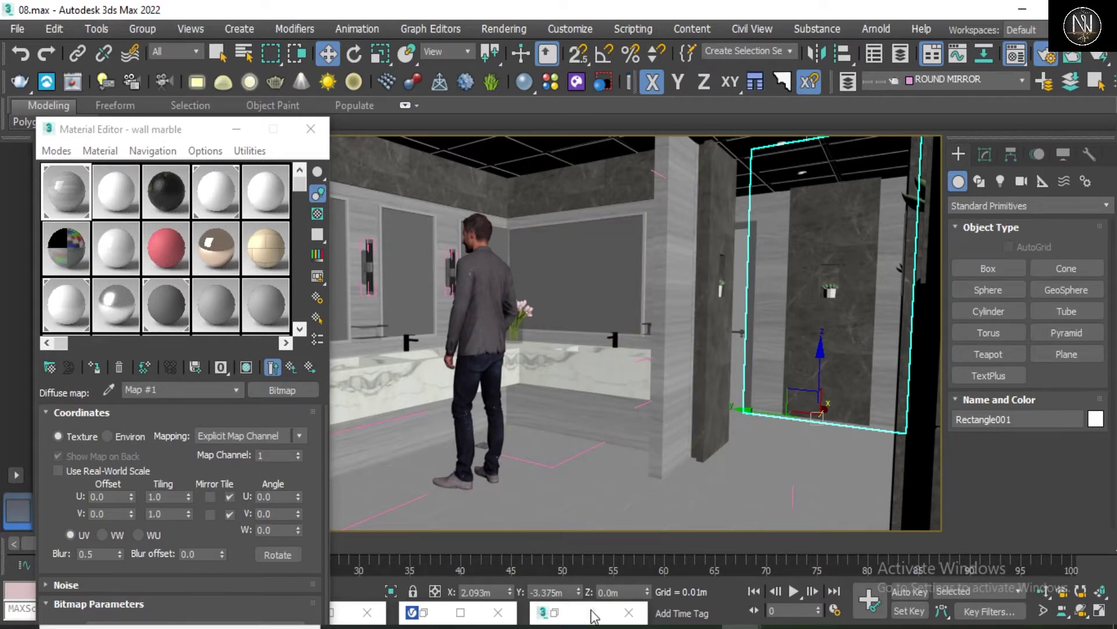
click(555, 613)
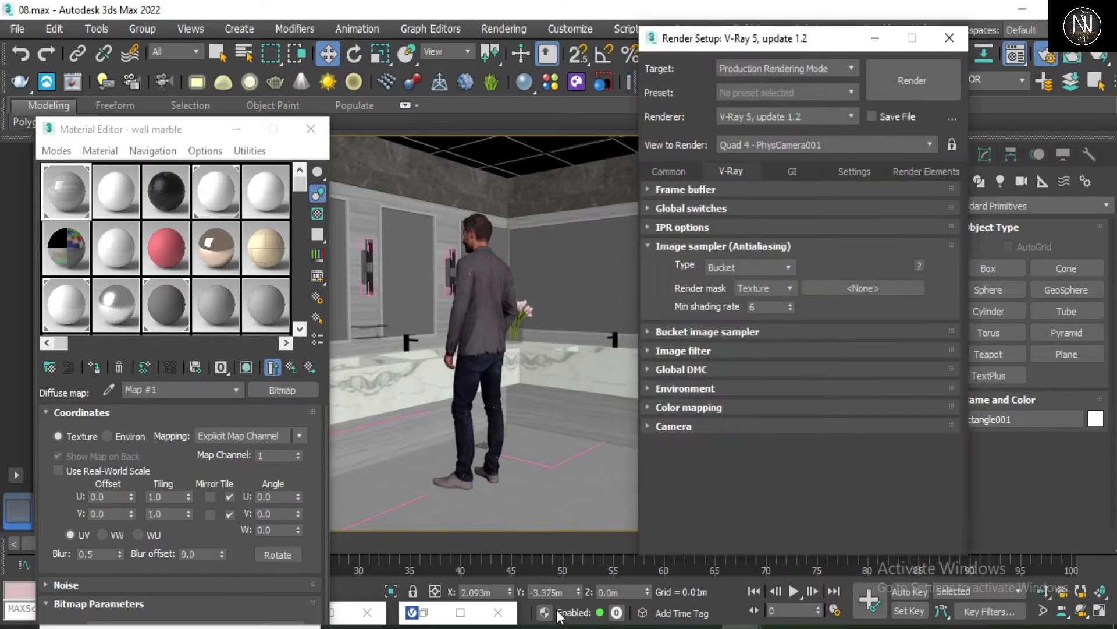
click(756, 291)
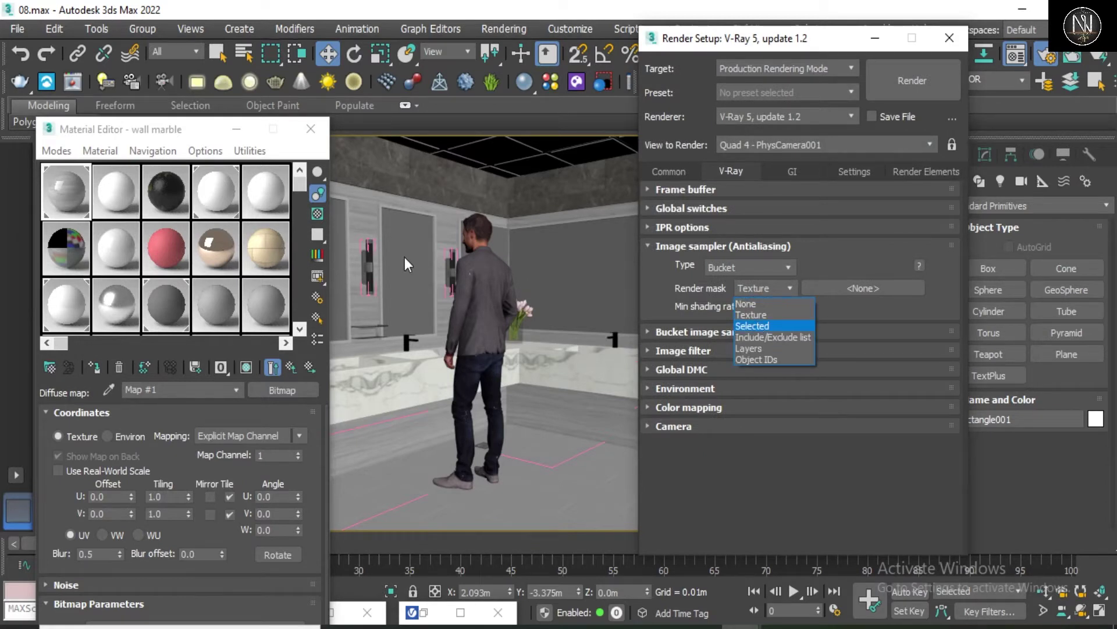
click(670, 287)
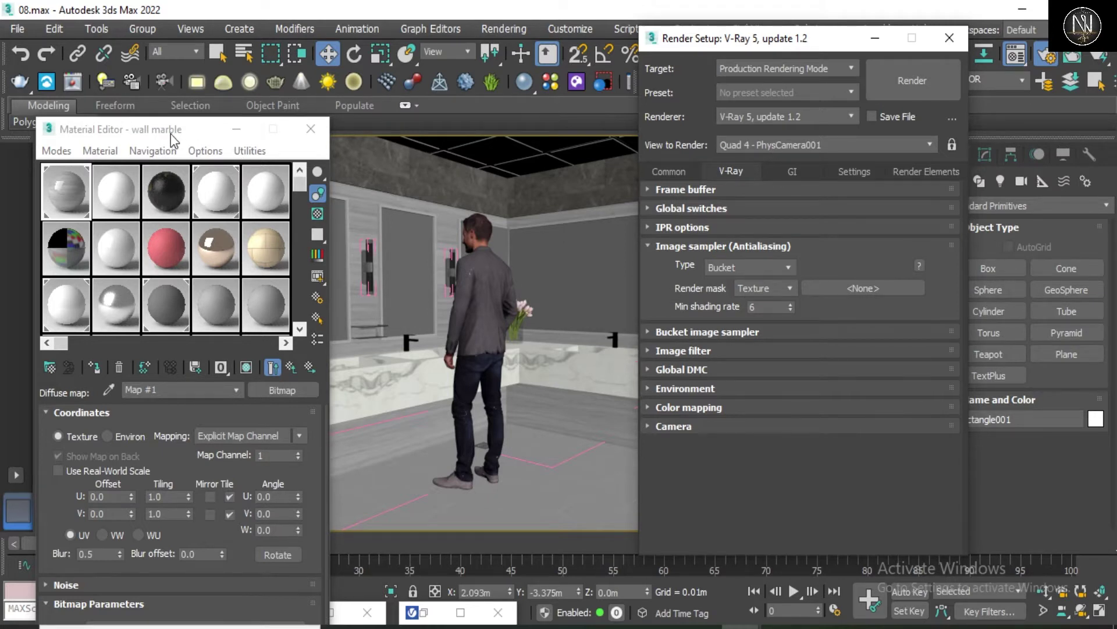
drag(162, 130, 341, 116)
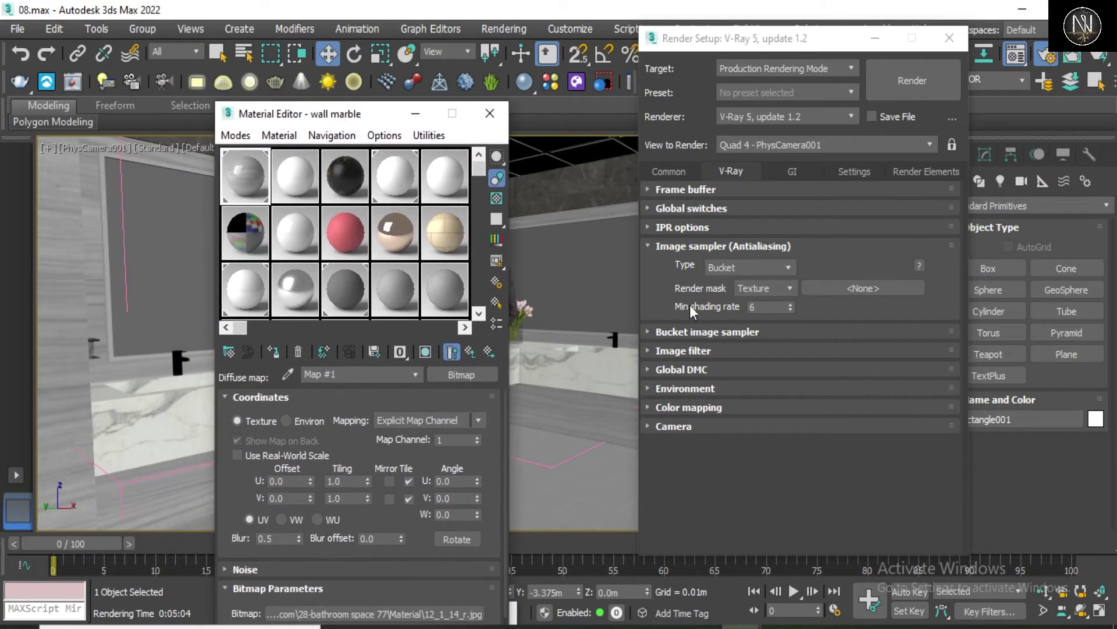
click(476, 375)
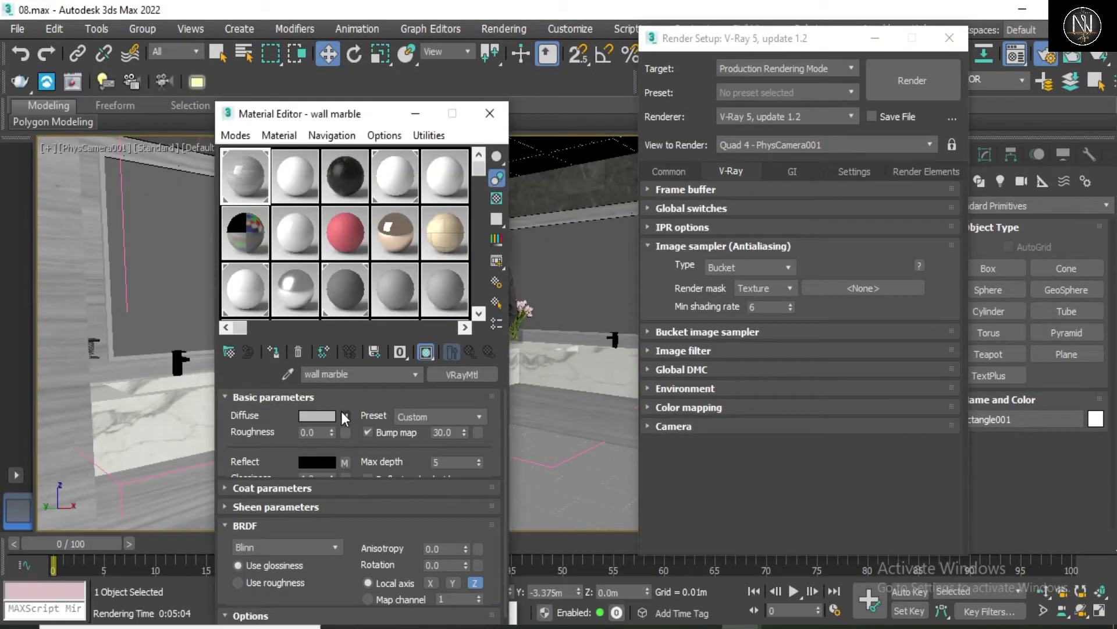
click(344, 416)
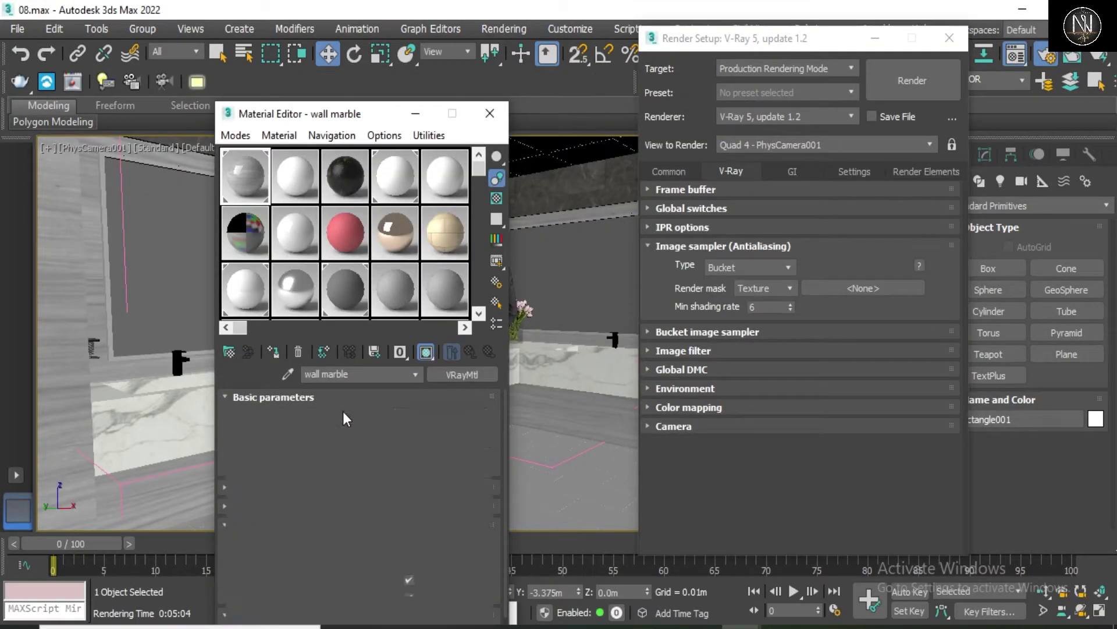
drag(365, 114, 409, 39)
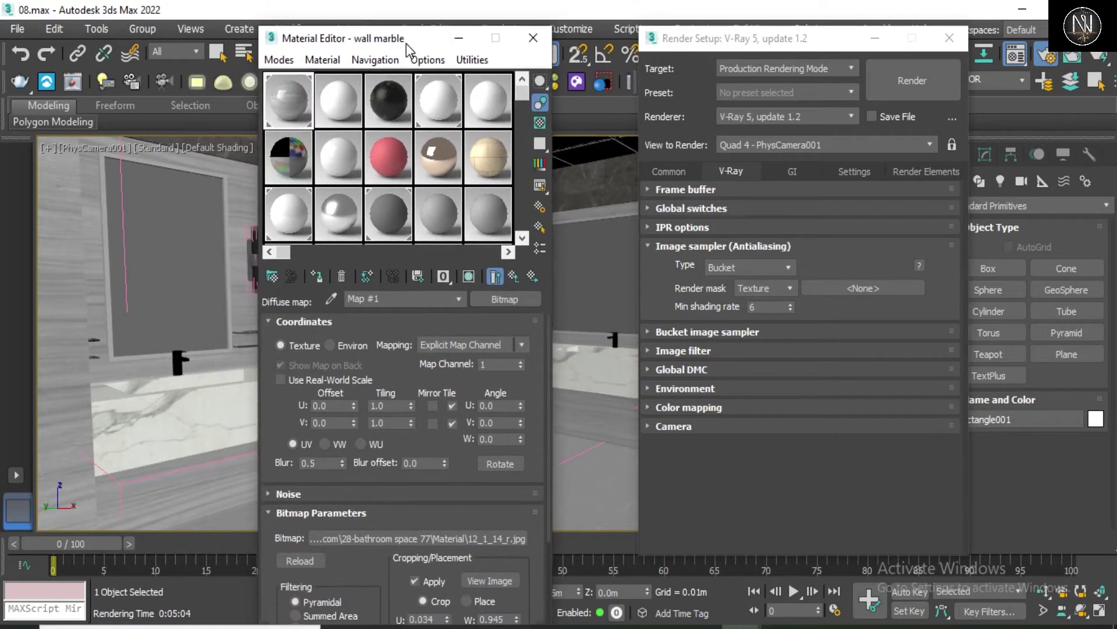
Step: Load the brown wood texture as the diffuse bitmap, replacing 12_1_14_r.jpg
click(421, 543)
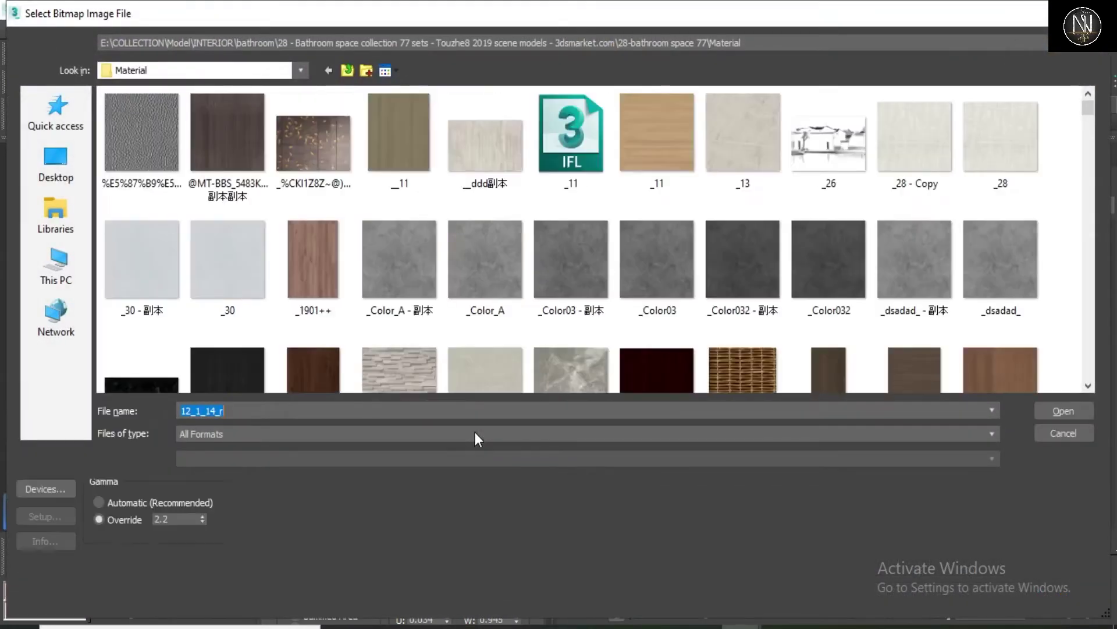
scroll(436, 282, down, 5)
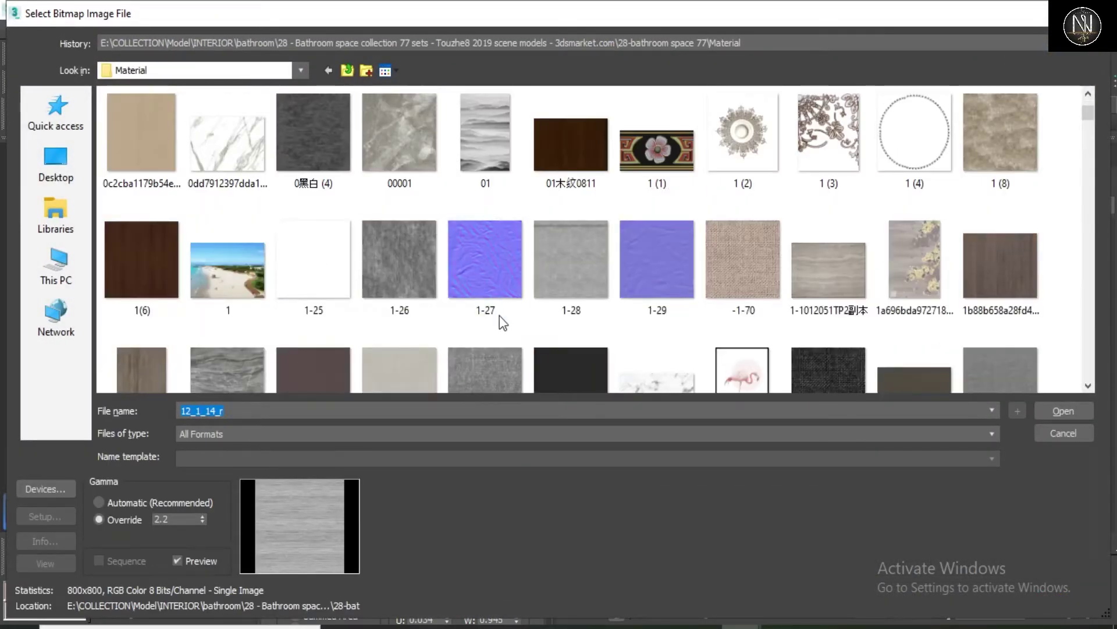
scroll(500, 315, down, 2)
mouse_move(486, 325)
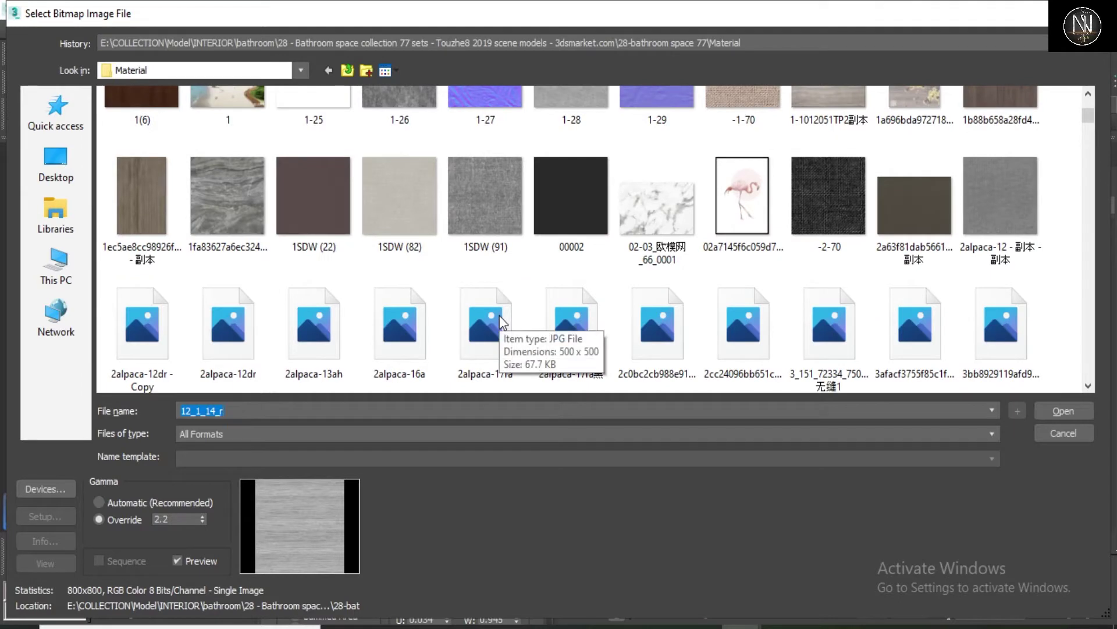
click(125, 203)
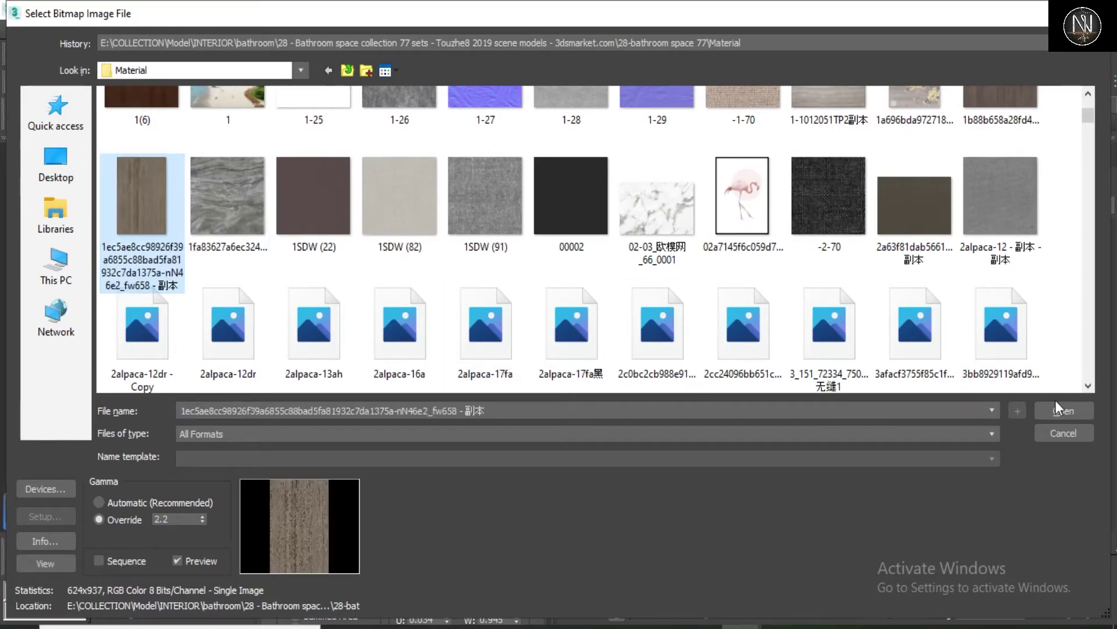
key(Tab)
key(Return)
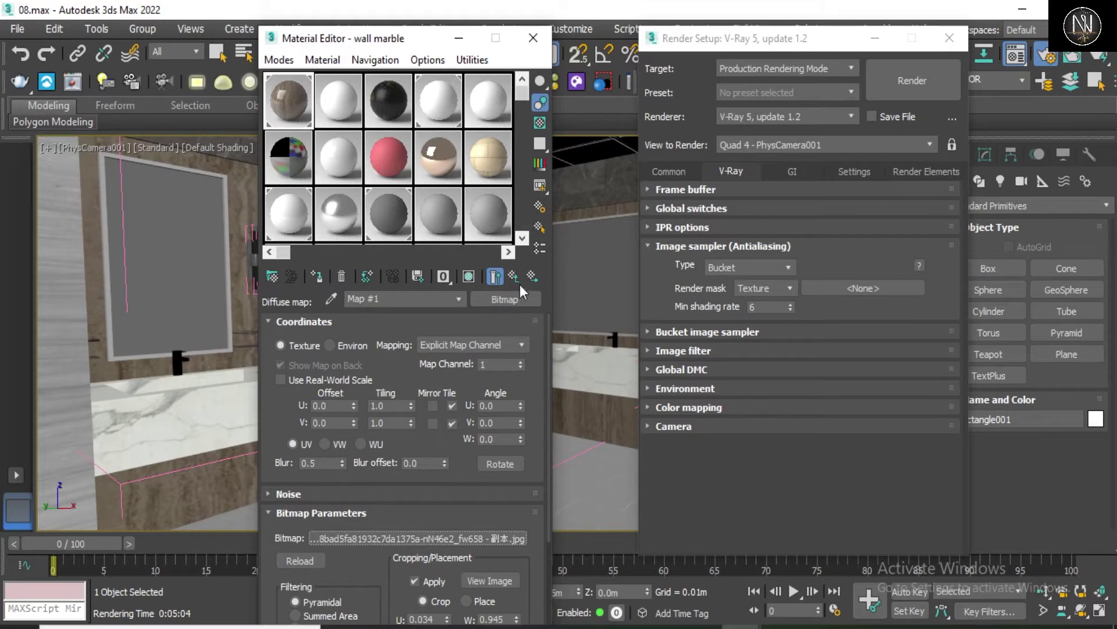
Step: Paste the 1-Final.jpg map into the render mask slot, then switch to the 08_recover 2022 scene
click(488, 298)
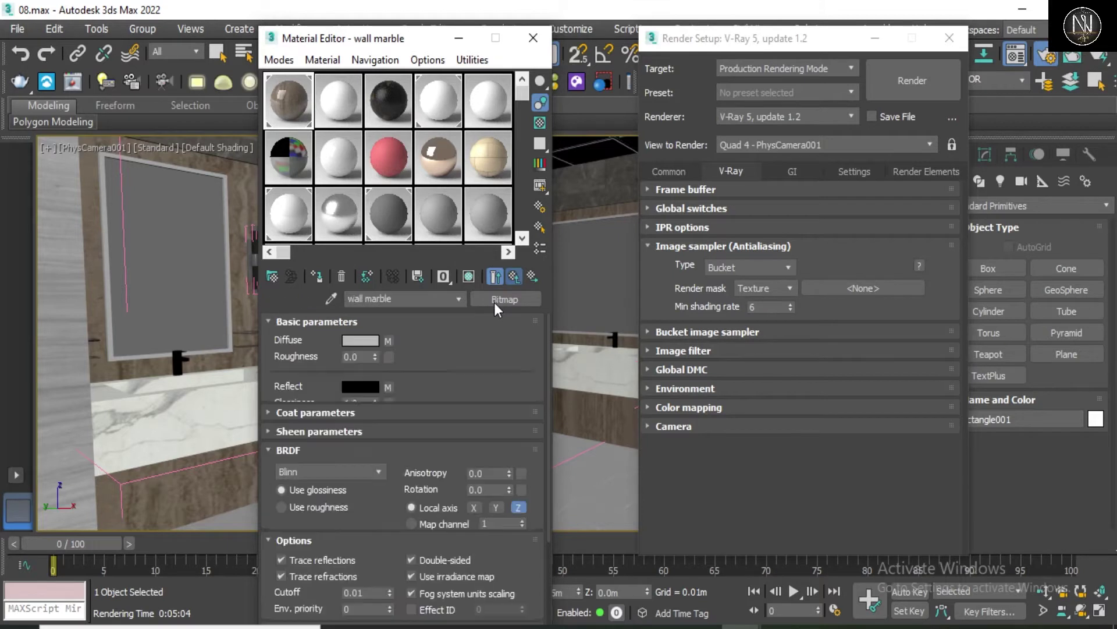
right_click(494, 302)
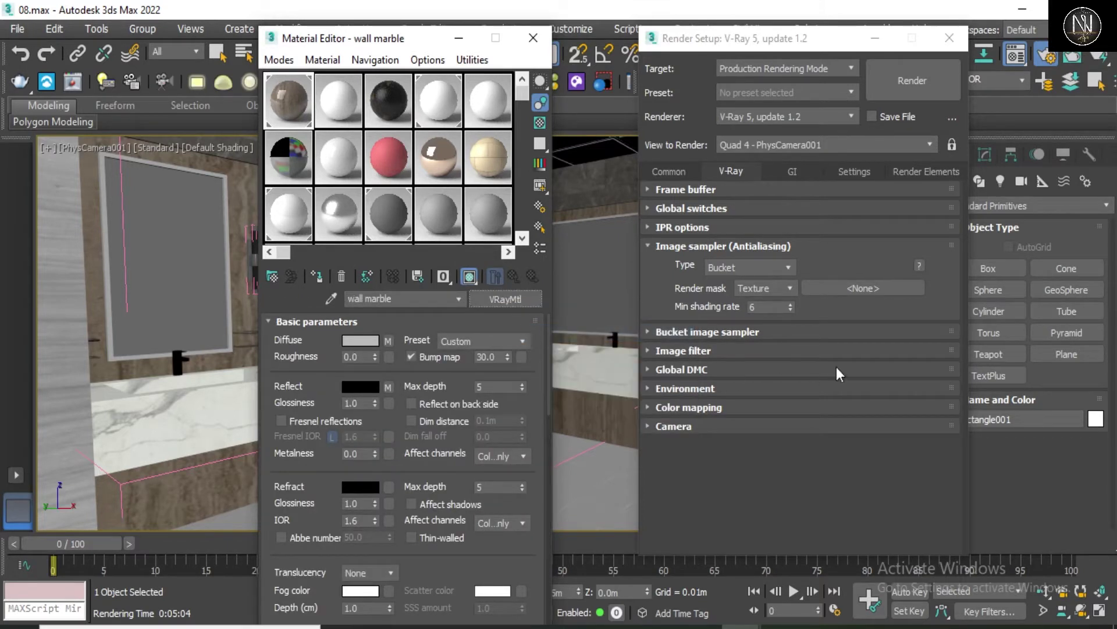
drag(515, 329, 872, 294)
right_click(869, 288)
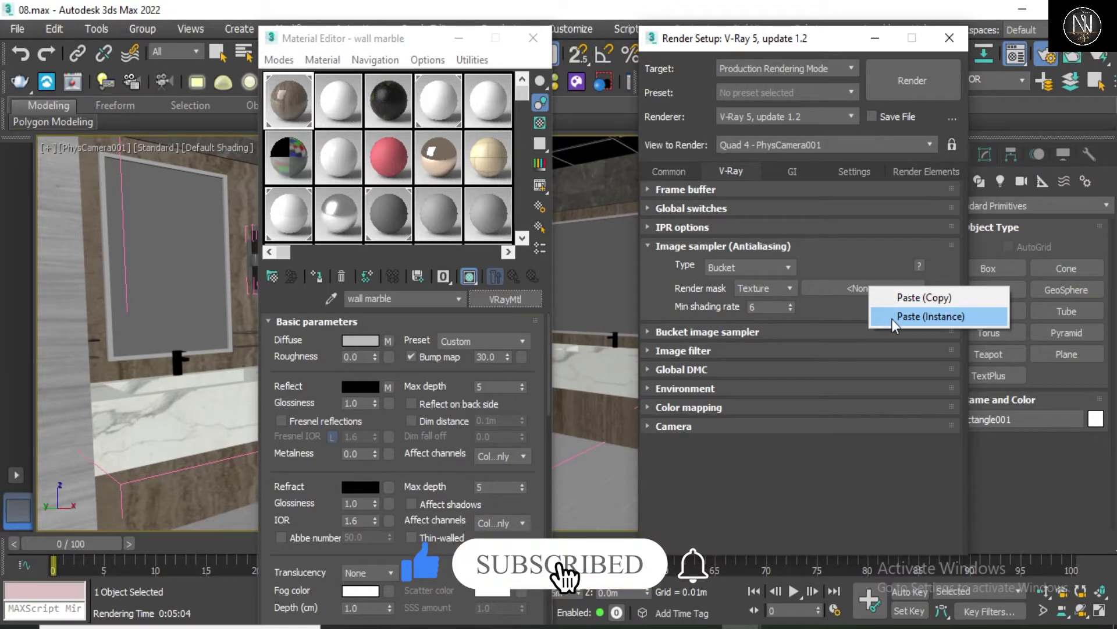
click(895, 318)
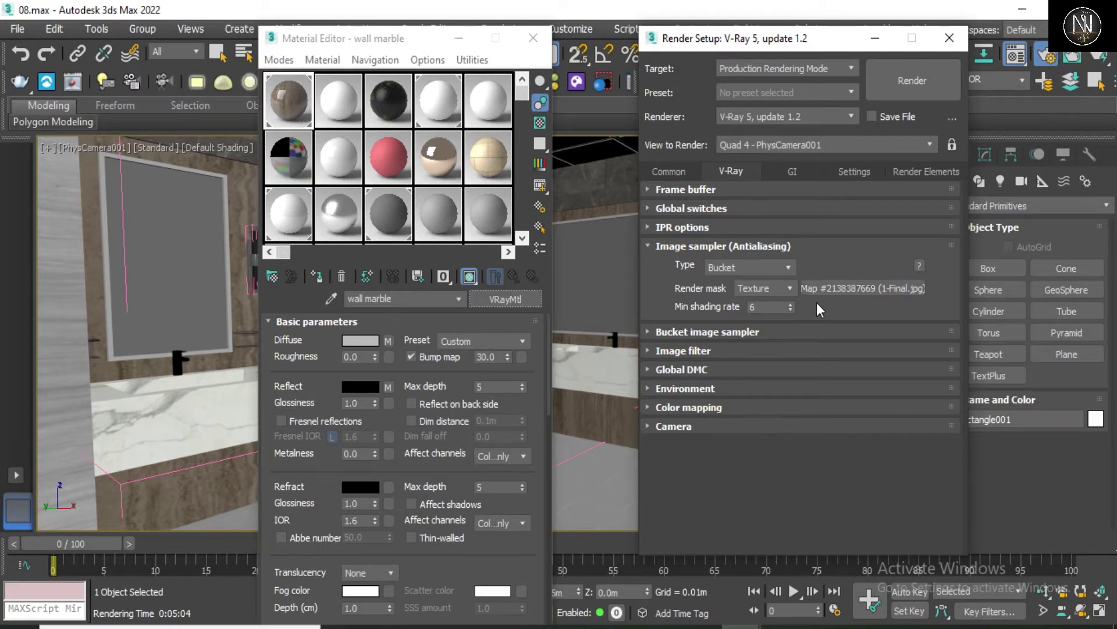
click(742, 626)
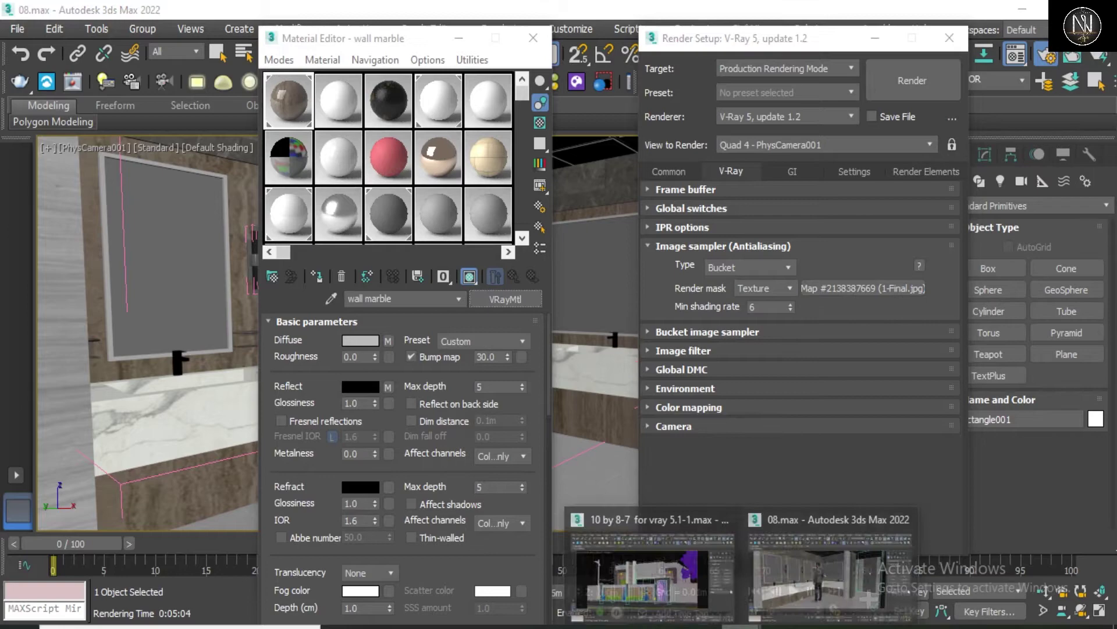
click(786, 571)
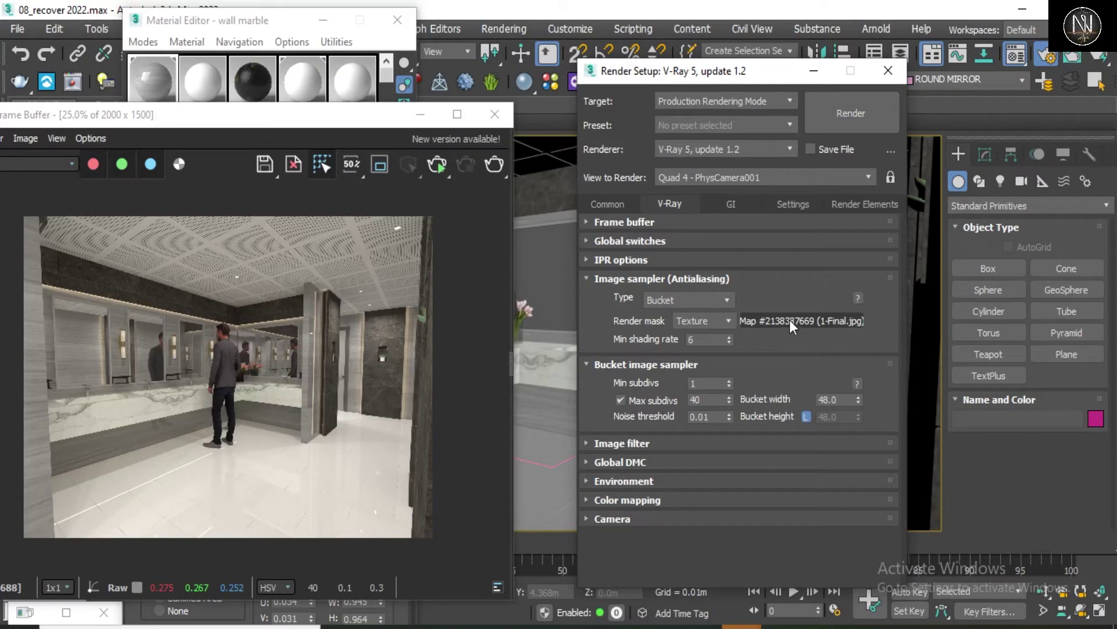
Step: Clear the render mask texture and set the render mask to Selected
right_click(813, 318)
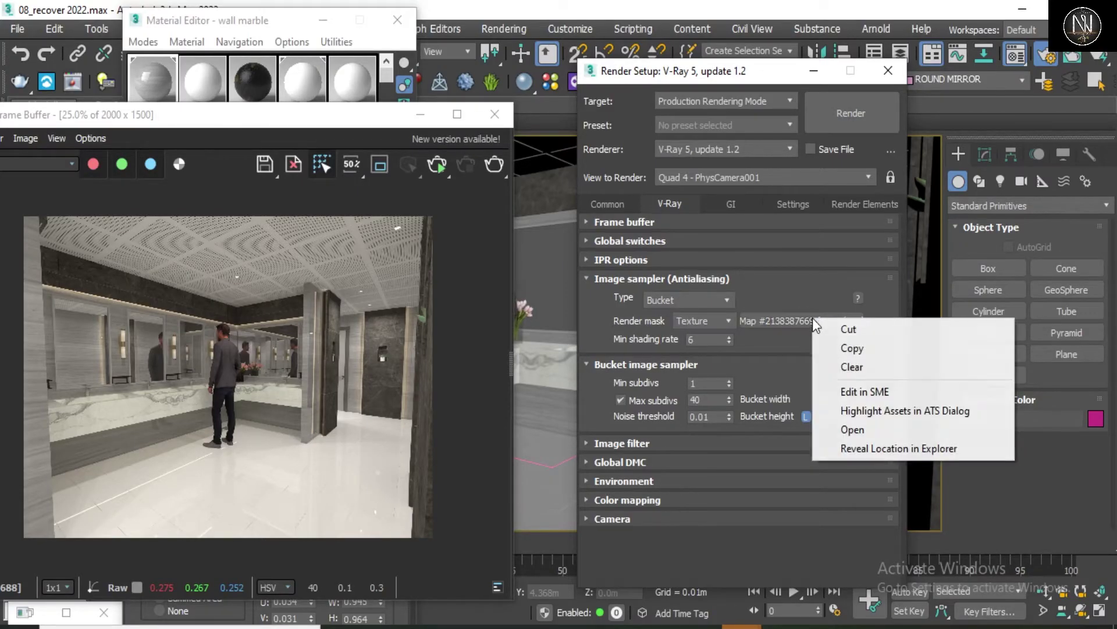
click(843, 330)
click(689, 319)
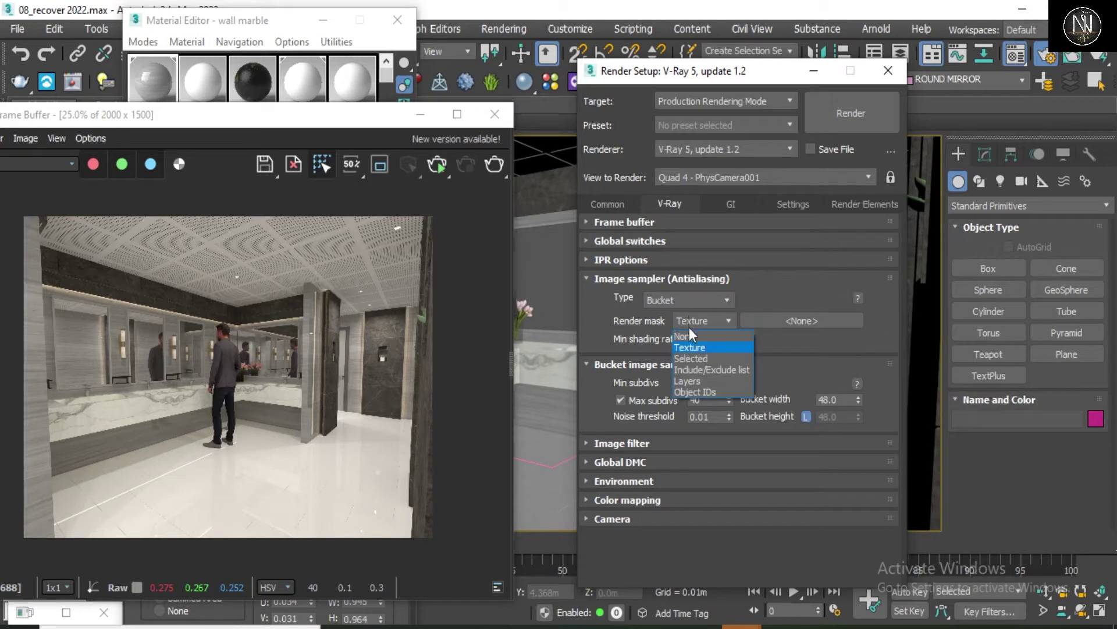
click(688, 359)
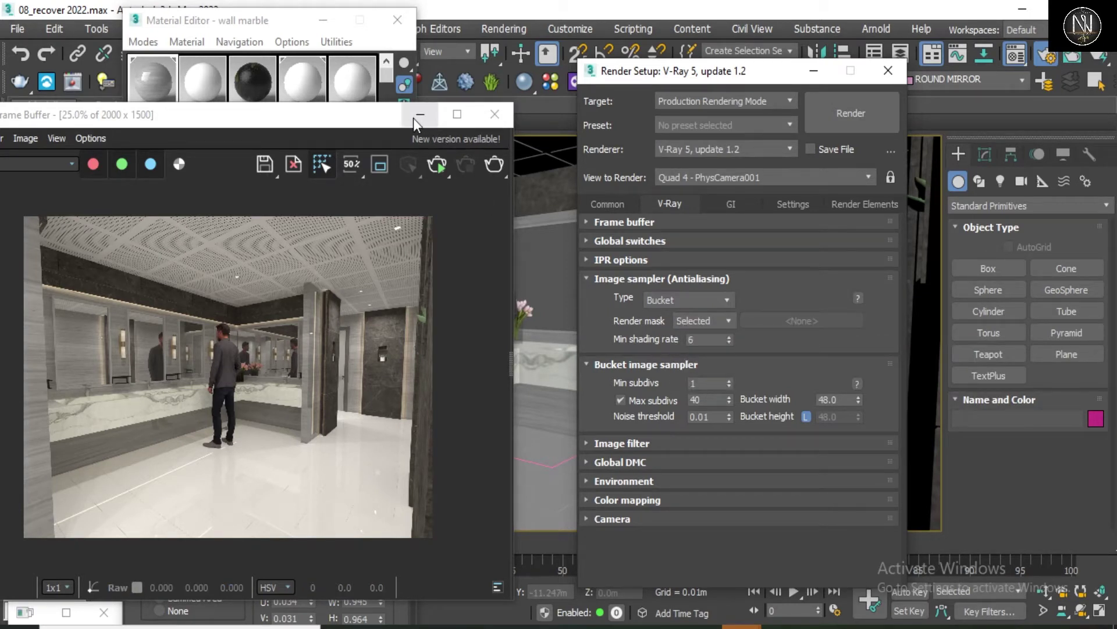
Step: Close the Material Editor and select the vanity counter Line010 in the viewport
drag(386, 113, 460, 340)
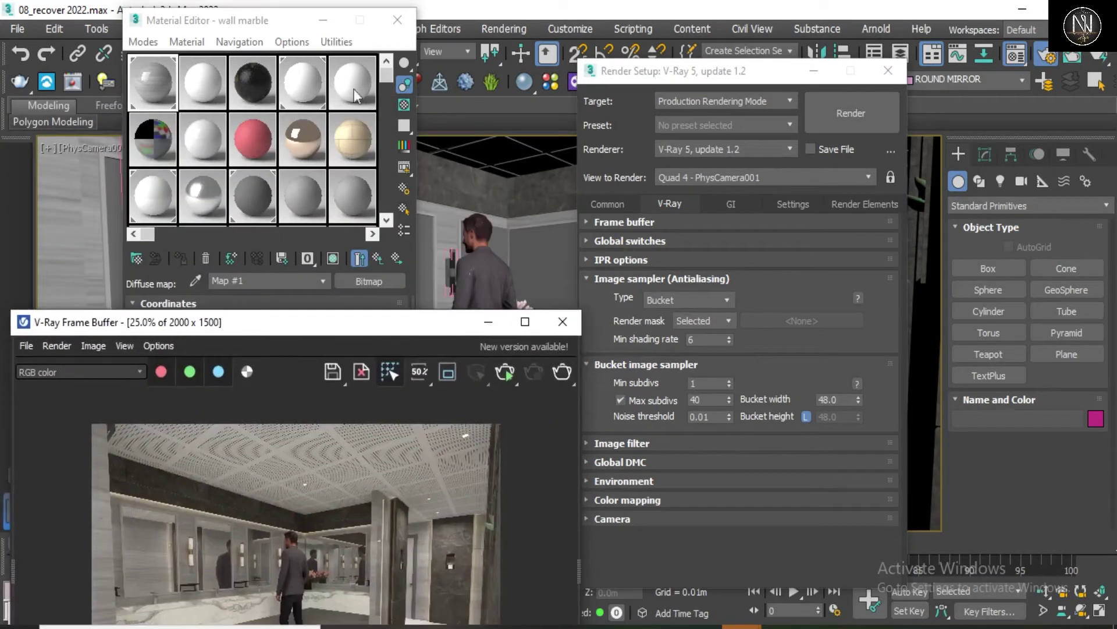
click(323, 20)
mouse_move(460, 346)
mouse_down()
mouse_move(269, 344)
mouse_move(126, 152)
mouse_up()
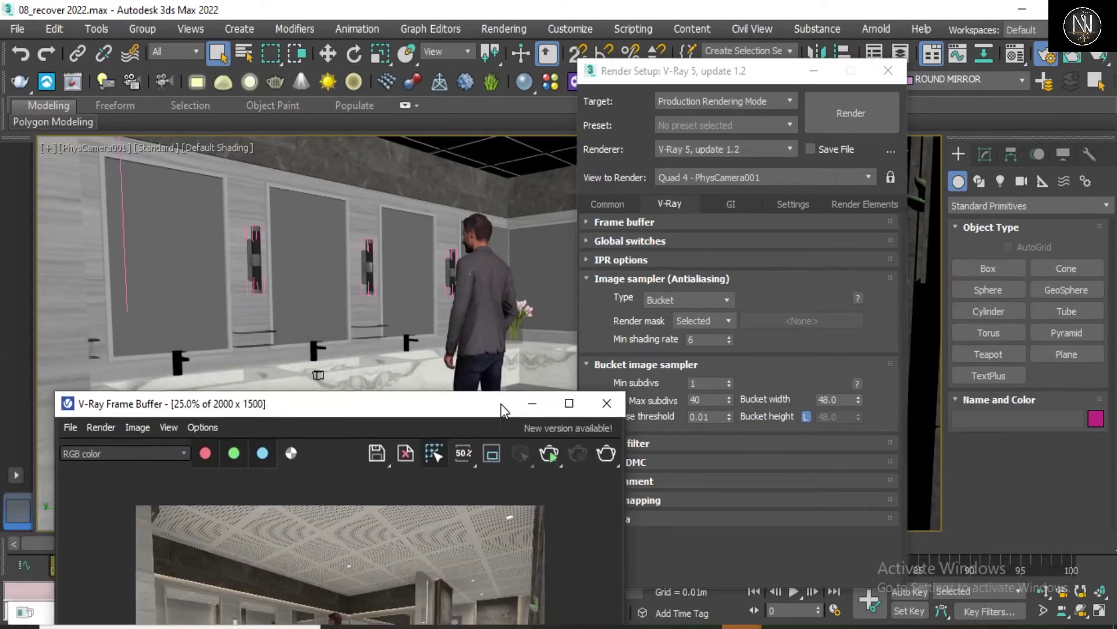
click(407, 398)
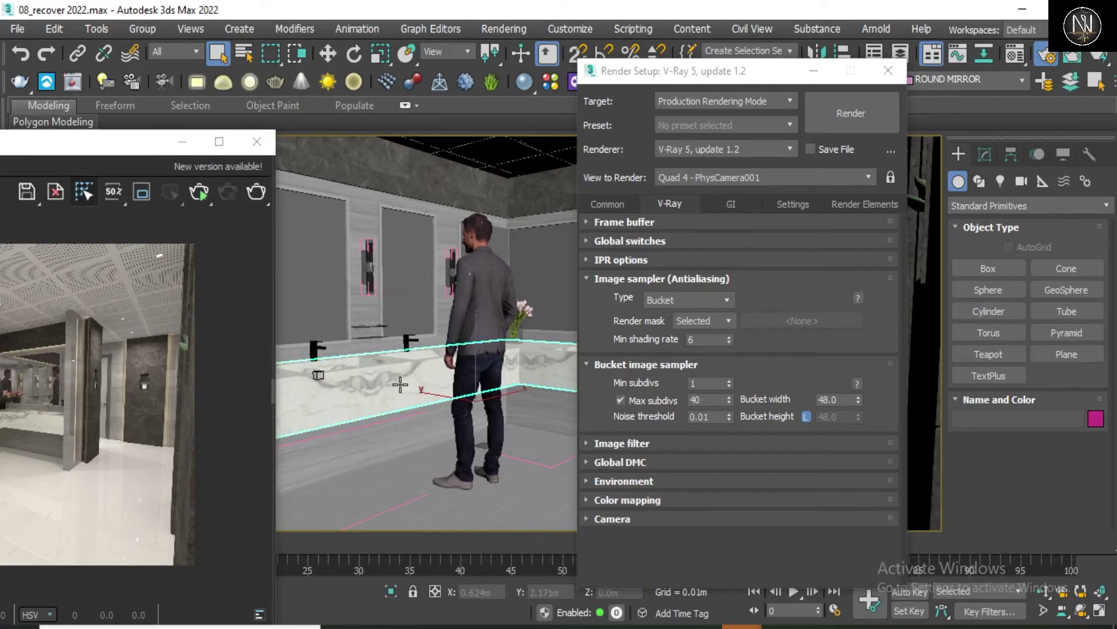
drag(106, 144, 184, 99)
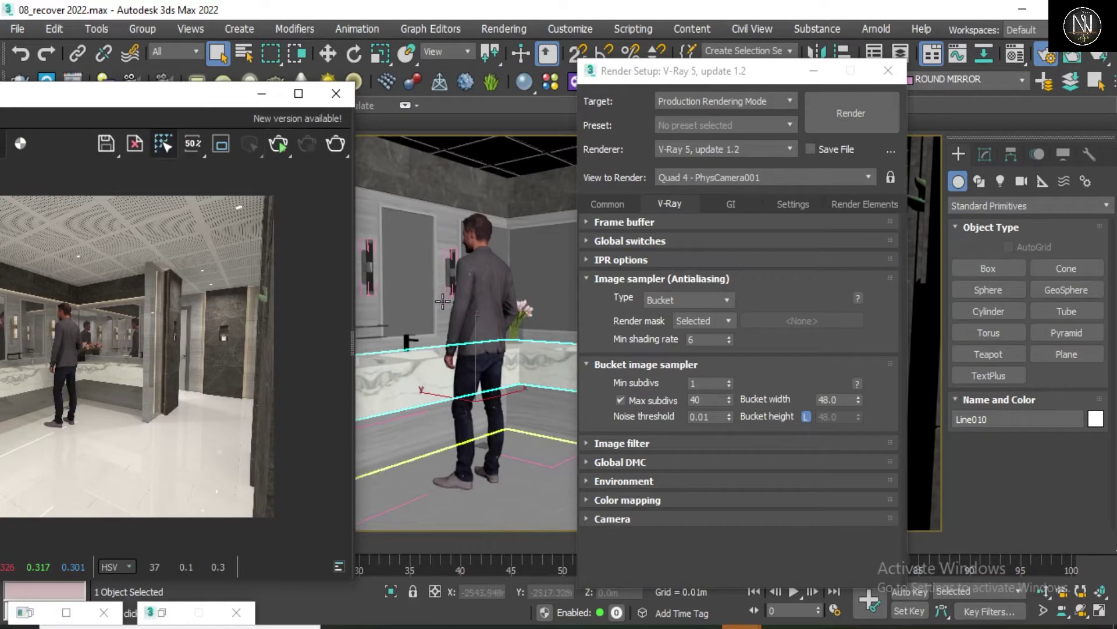
Step: Load the counter's white marble material into the Material Editor with the eyedropper
right_click(442, 263)
key(m)
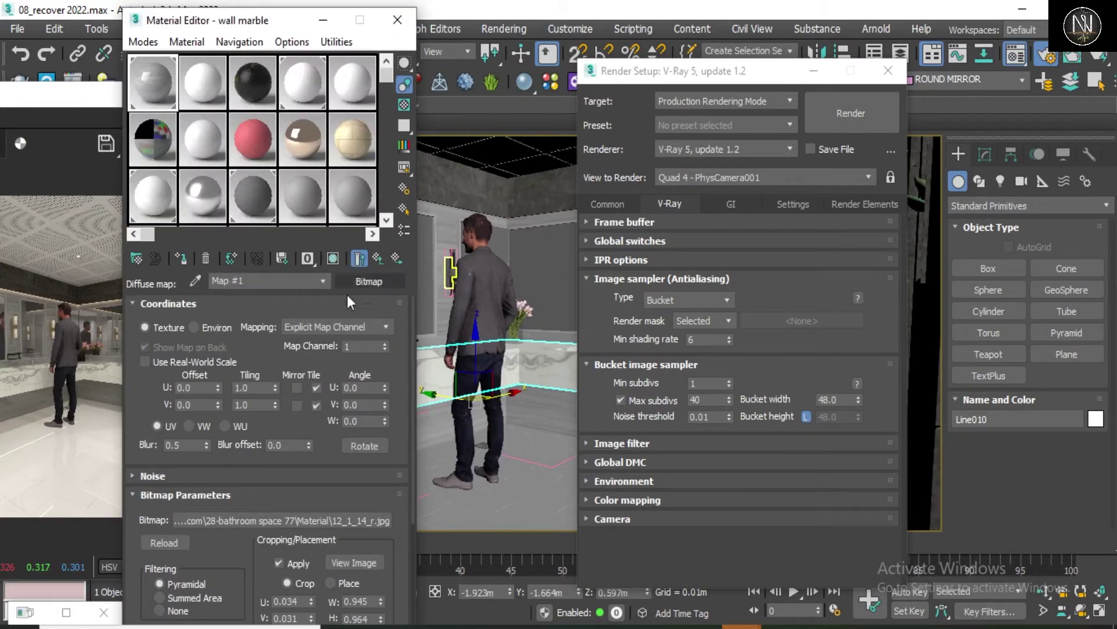
click(195, 281)
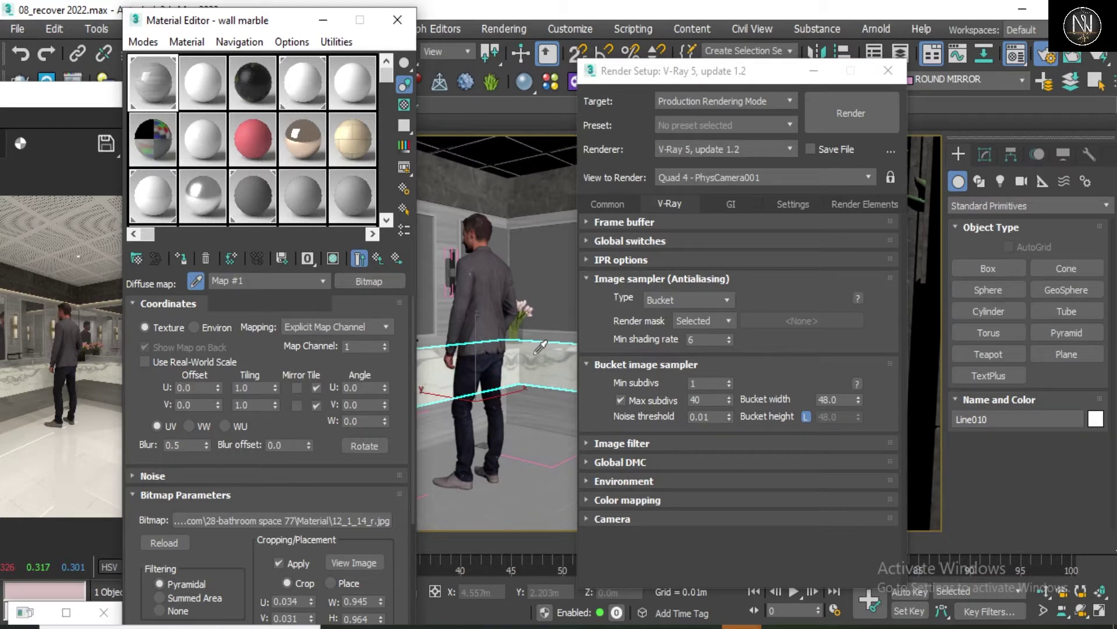
click(542, 347)
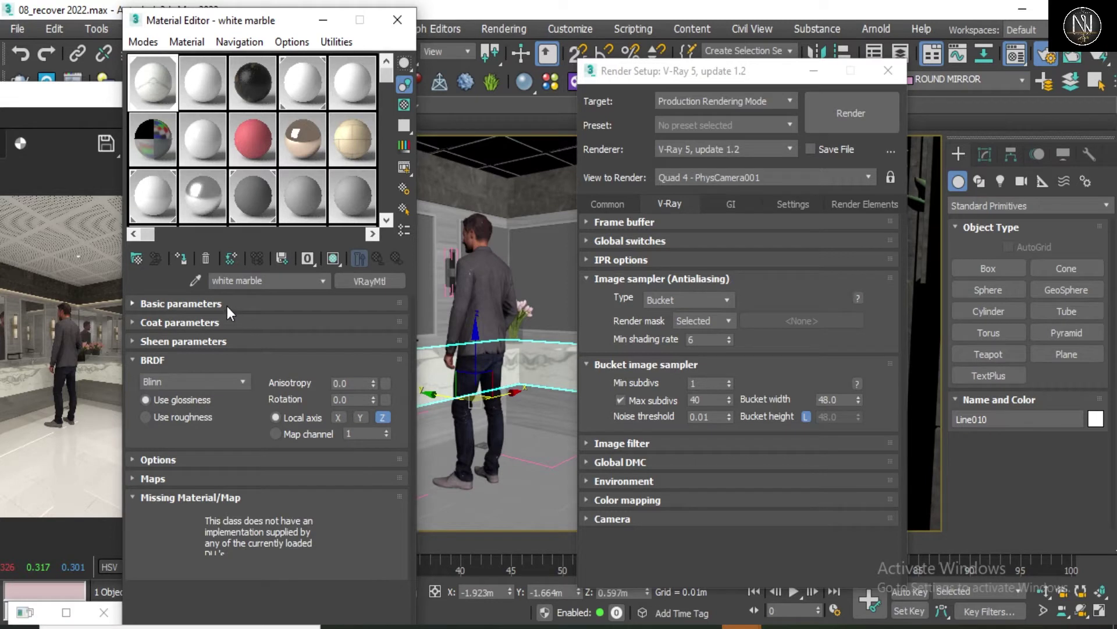
Step: Expand the marble material's basic parameters and maps rollouts to reach the diffuse colour
click(227, 306)
scroll(185, 485, down, 3)
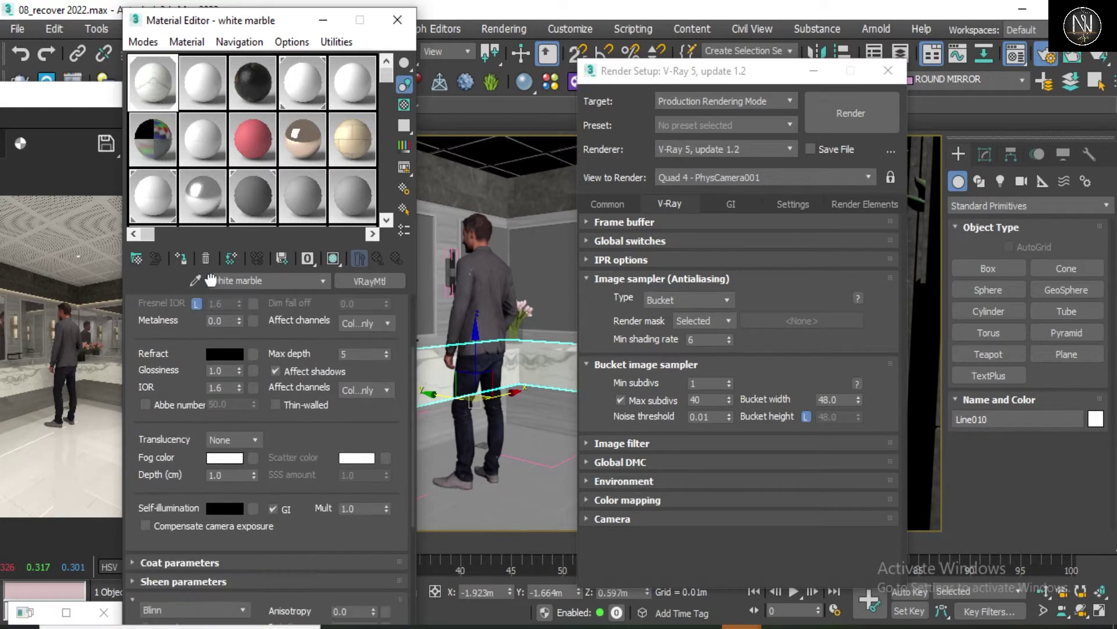
scroll(190, 500, down, 3)
scroll(193, 516, down, 1)
scroll(194, 517, down, 1)
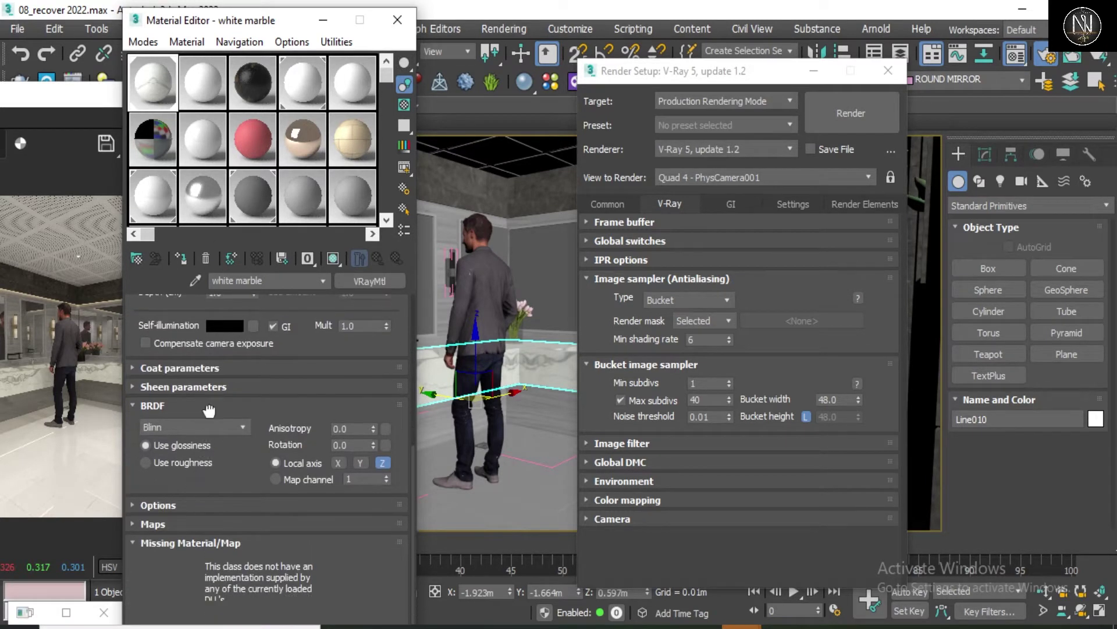
click(191, 523)
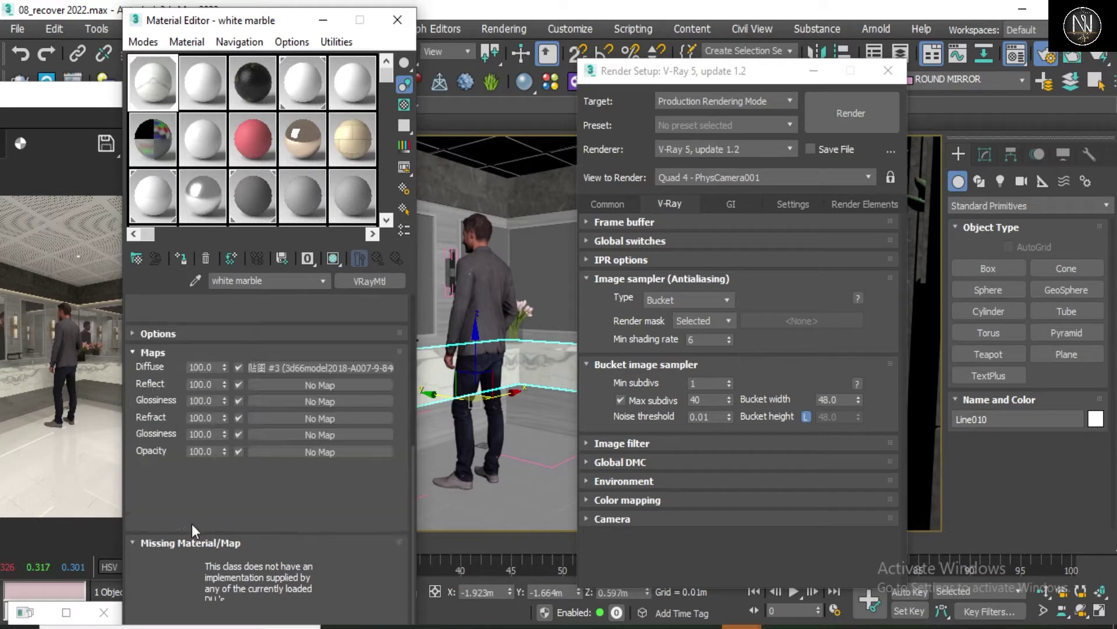
scroll(242, 362, down, 2)
scroll(152, 448, up, 2)
scroll(175, 443, up, 1)
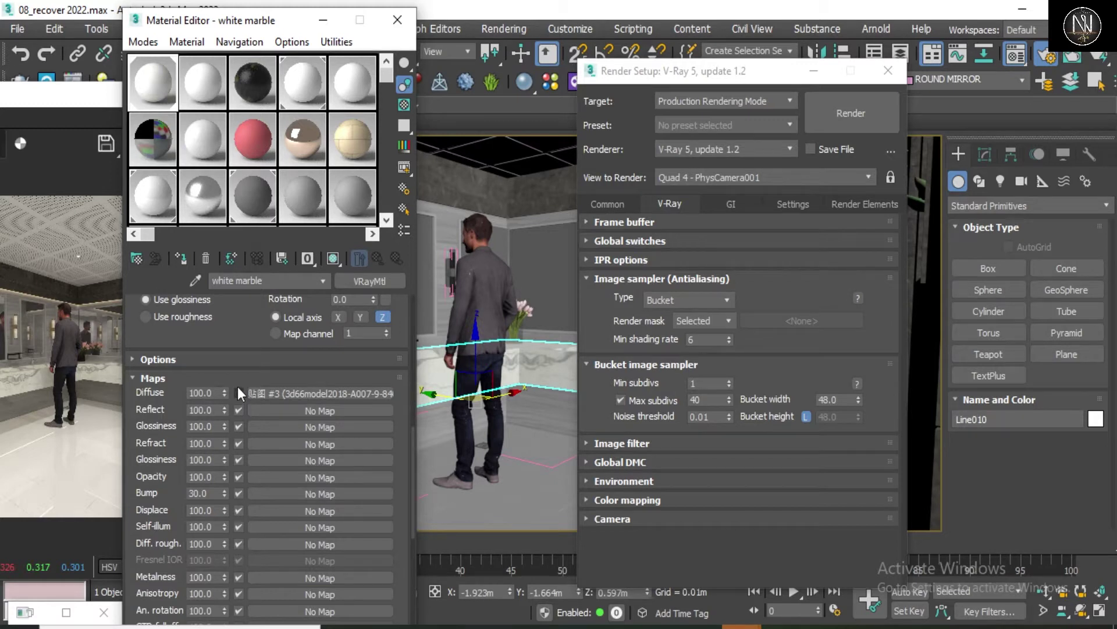
scroll(212, 340, up, 5)
scroll(213, 392, up, 3)
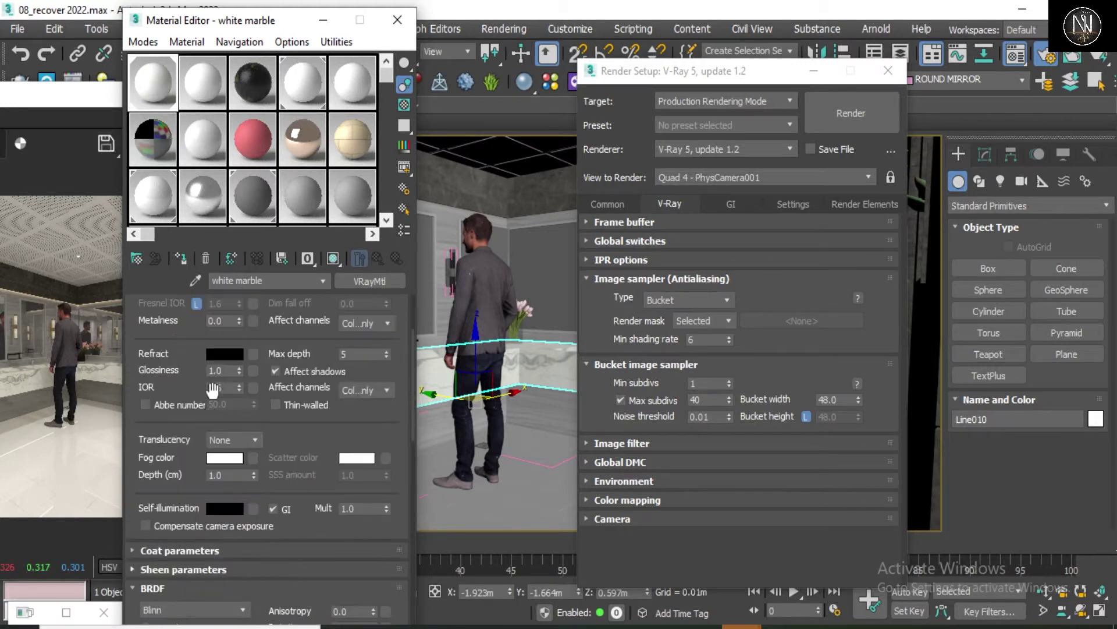
scroll(192, 347, up, 3)
scroll(192, 347, up, 3)
scroll(246, 335, up, 2)
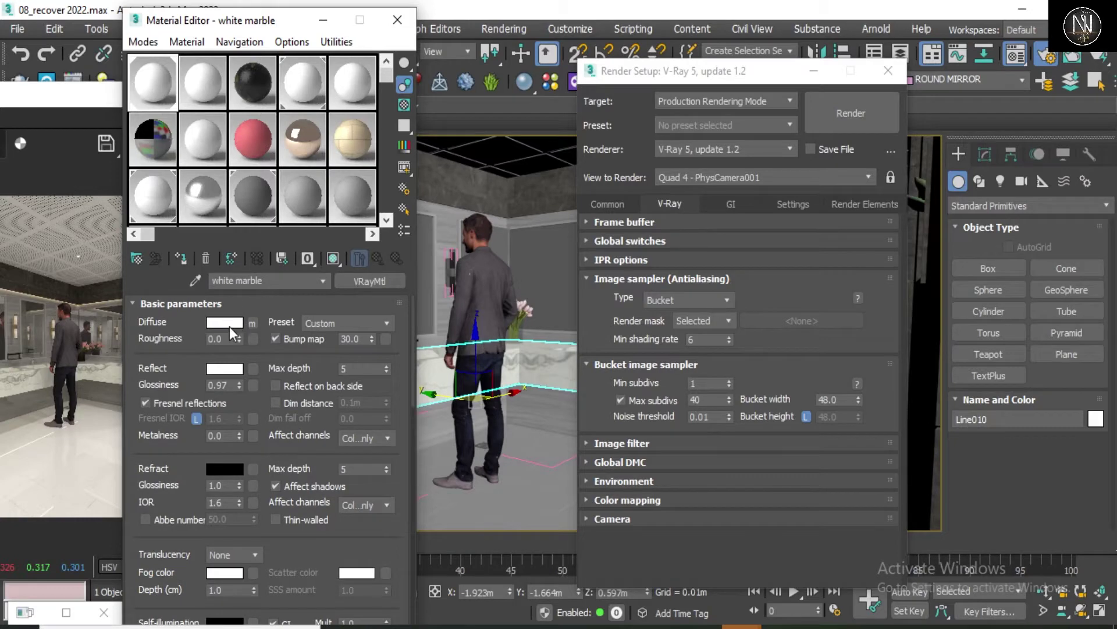
Step: Set the counter material's diffuse colour to black and bring the render window back
click(229, 324)
drag(487, 247, 487, 114)
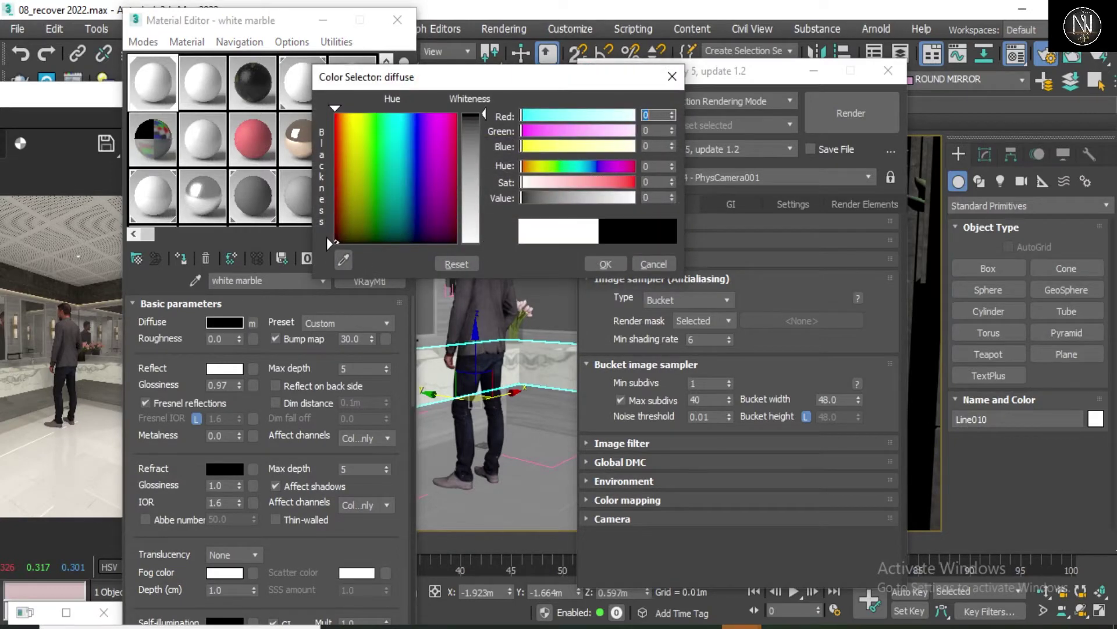
click(605, 264)
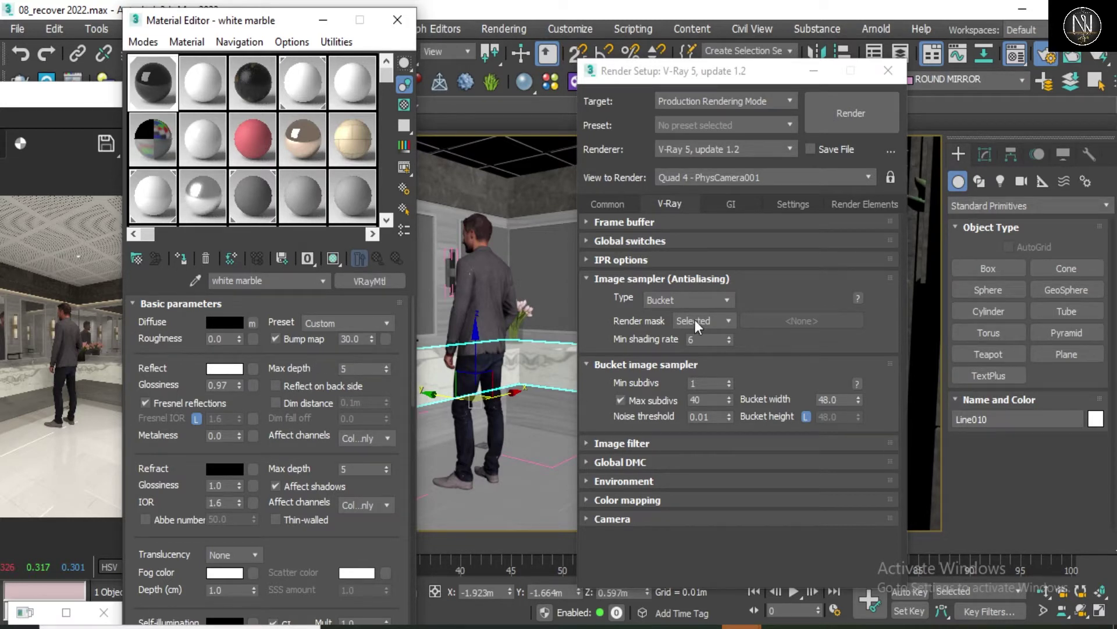
click(55, 103)
drag(280, 113, 310, 113)
Step: Render again so only the selected Line010 counter is re-rendered in black
click(588, 156)
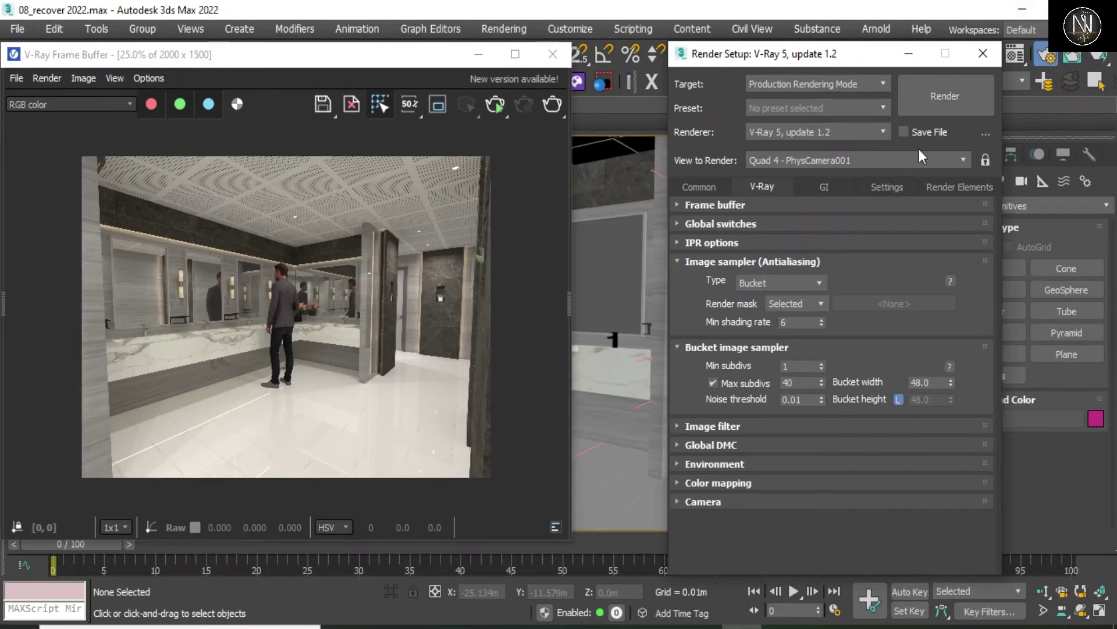
Step: Set the render mask to Include/Exclude list and browse the scene objects, cancelling without adding any
click(791, 304)
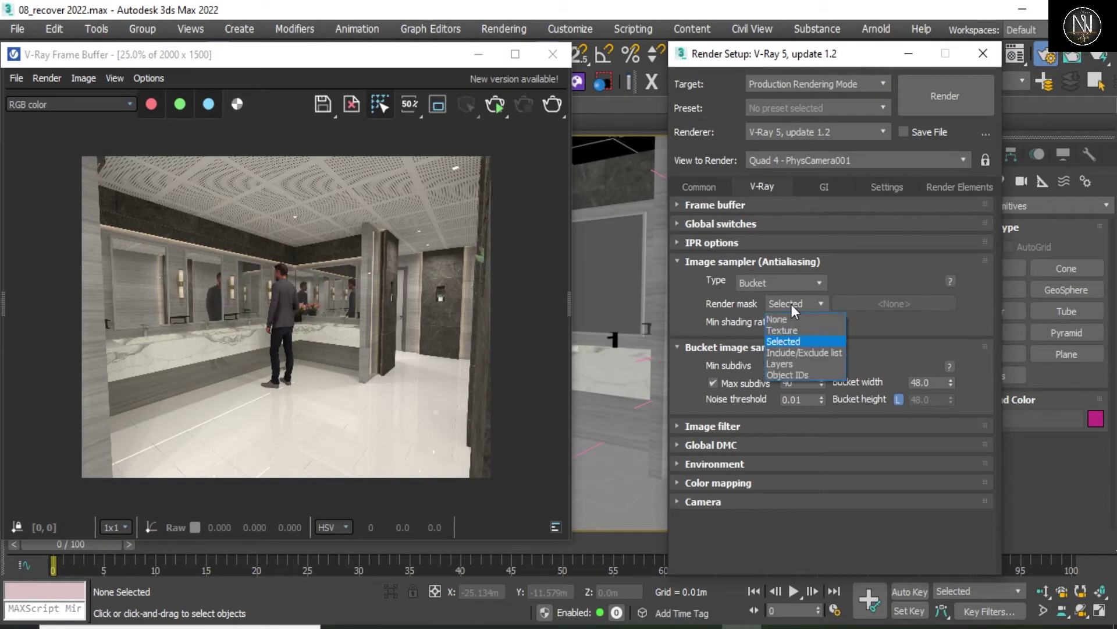
click(787, 355)
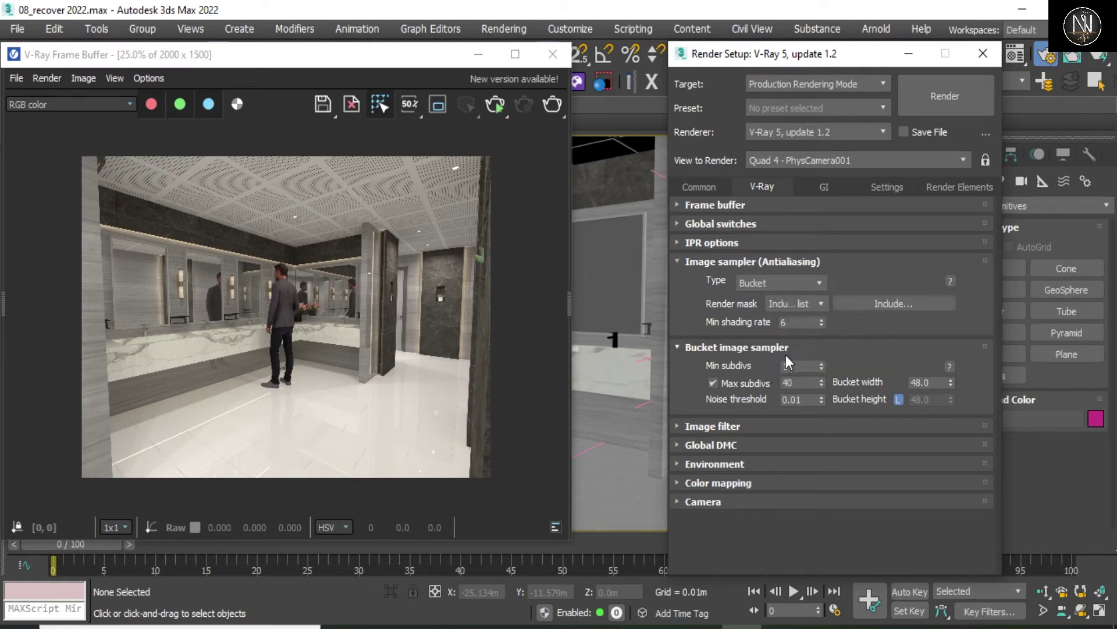
click(884, 305)
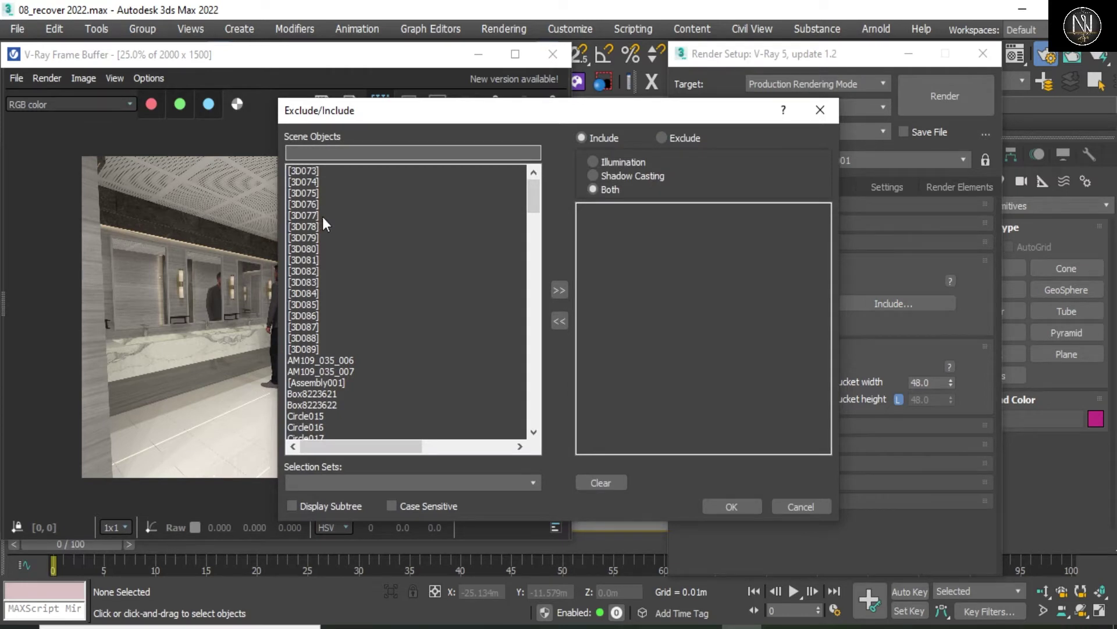
scroll(322, 216, down, 5)
scroll(323, 216, down, 5)
scroll(322, 236, down, 5)
scroll(320, 242, down, 5)
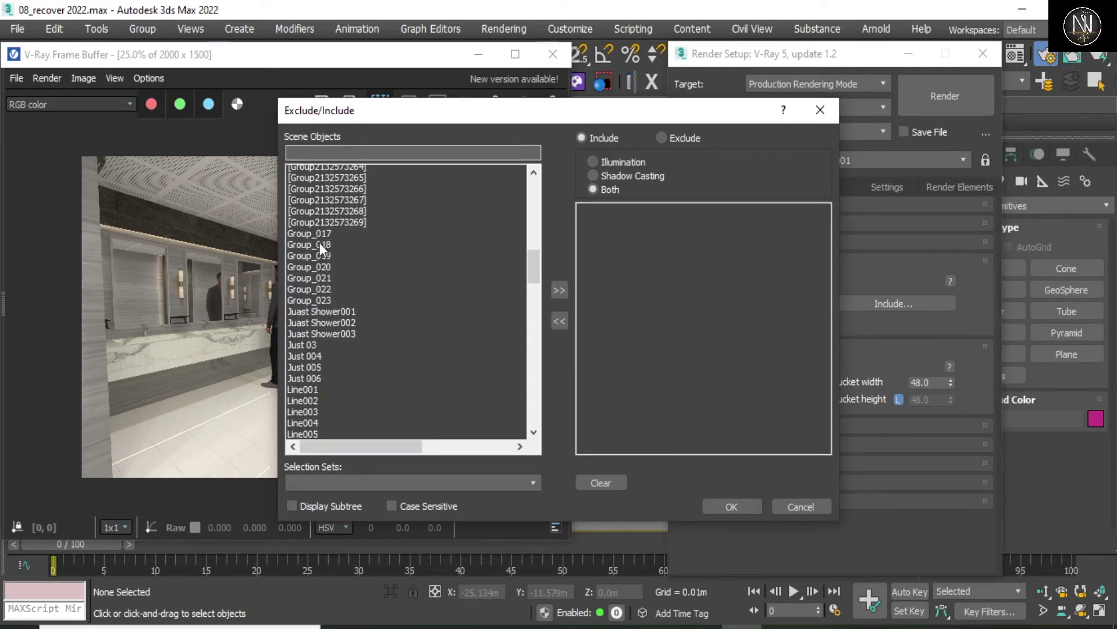
scroll(319, 242, down, 5)
scroll(319, 251, down, 5)
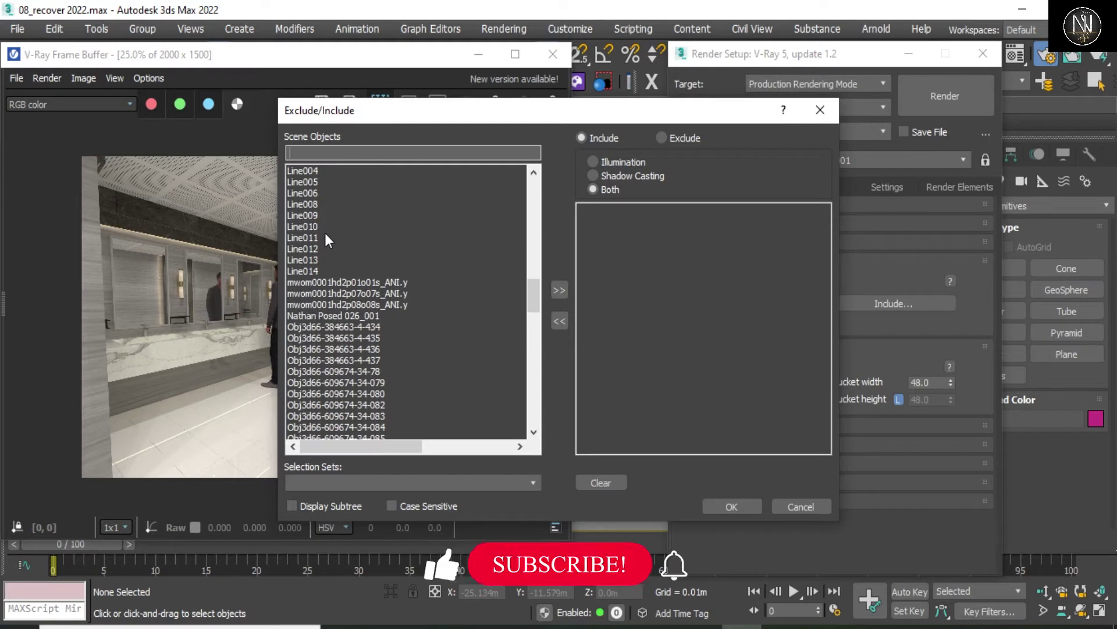
scroll(330, 267, down, 3)
scroll(330, 267, down, 2)
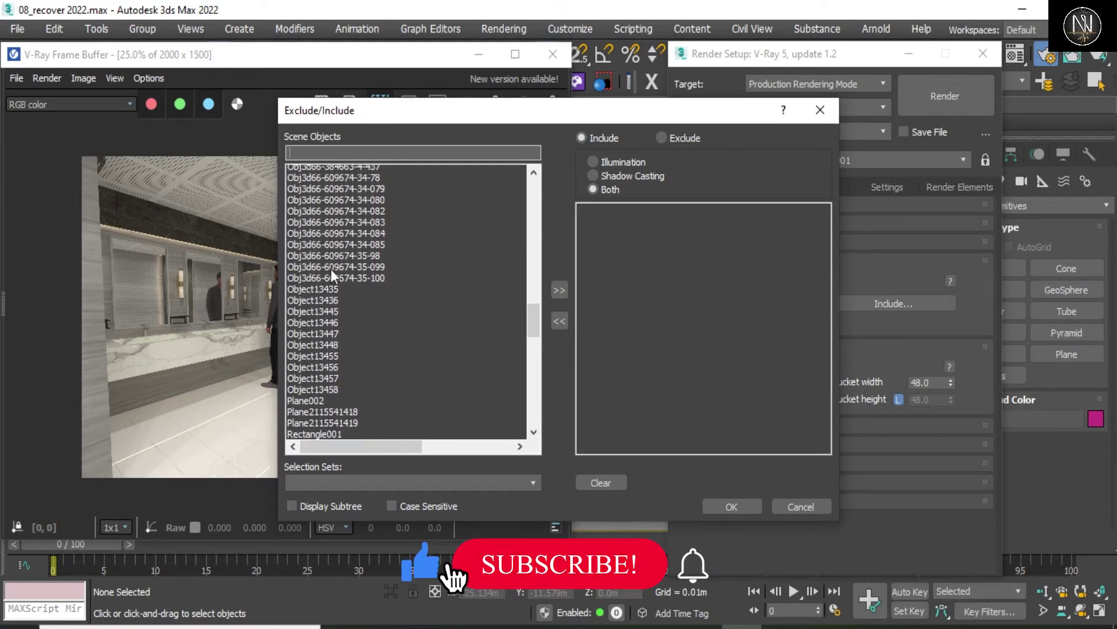
scroll(330, 269, down, 1)
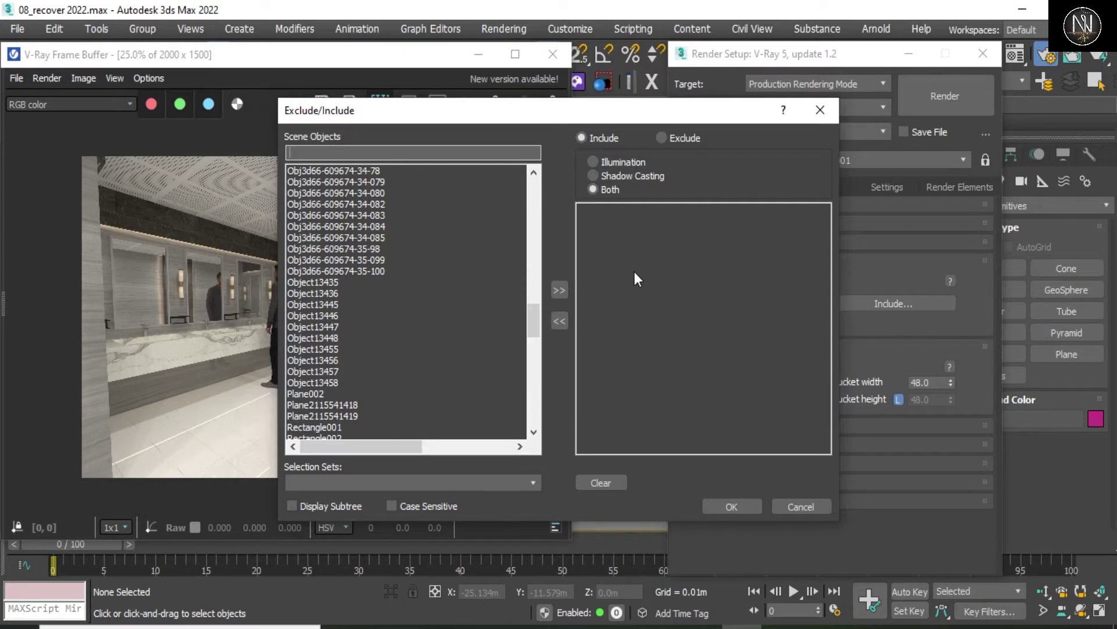
click(796, 506)
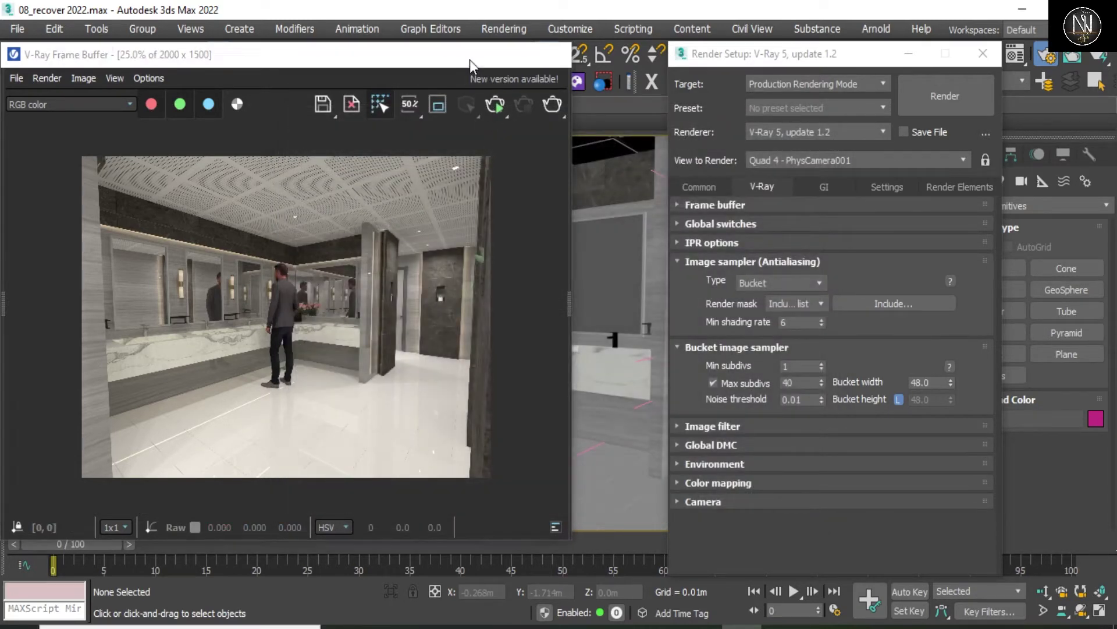
click(478, 55)
click(316, 158)
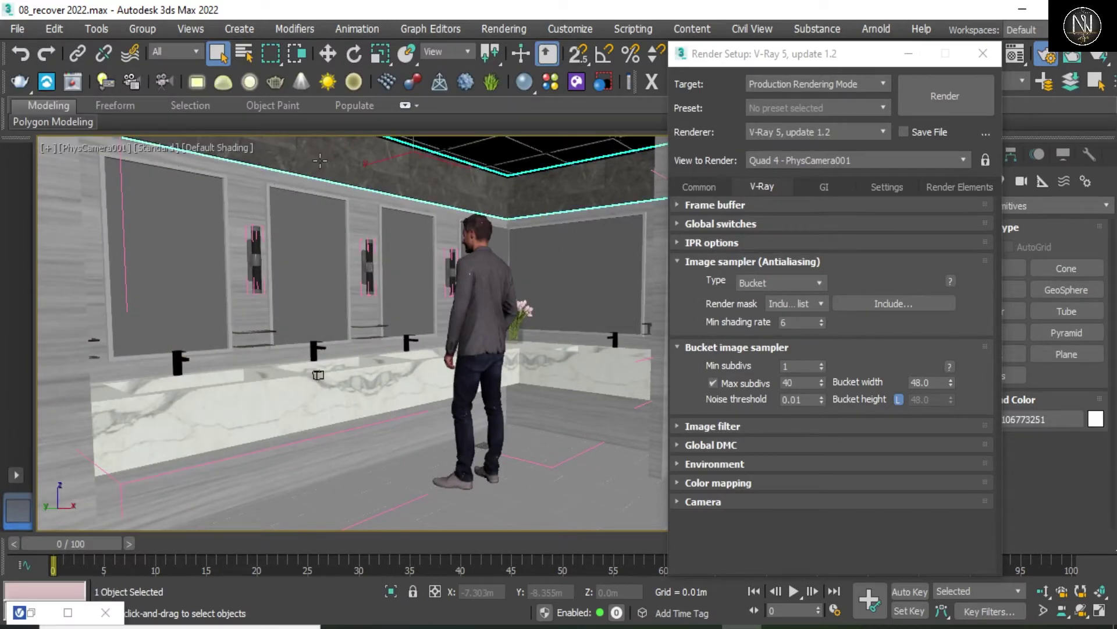
click(909, 53)
right_click(455, 170)
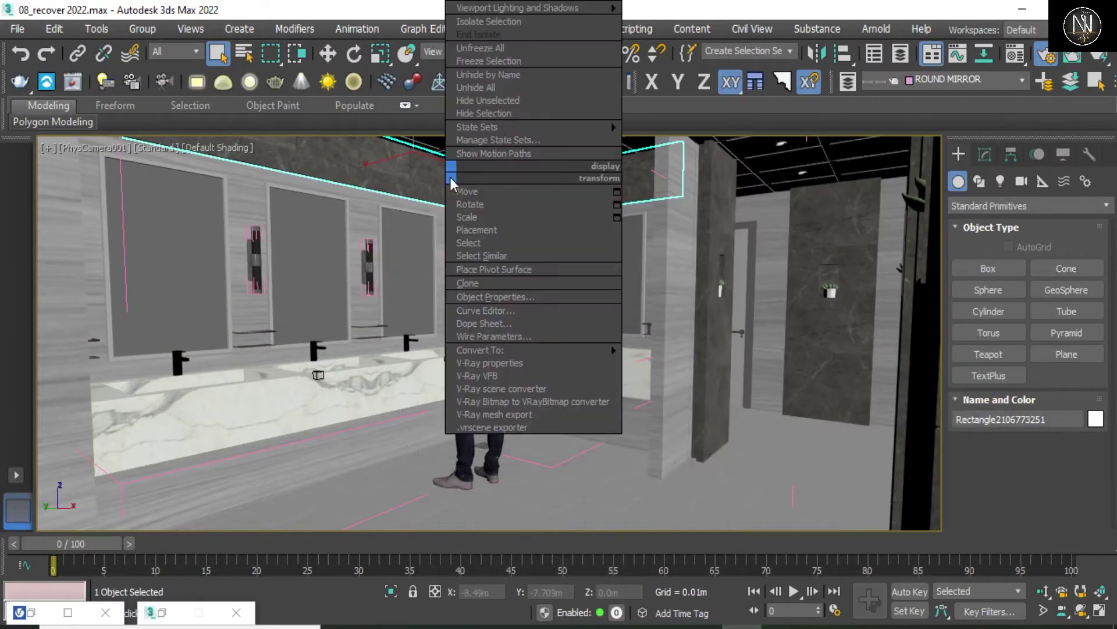
click(985, 154)
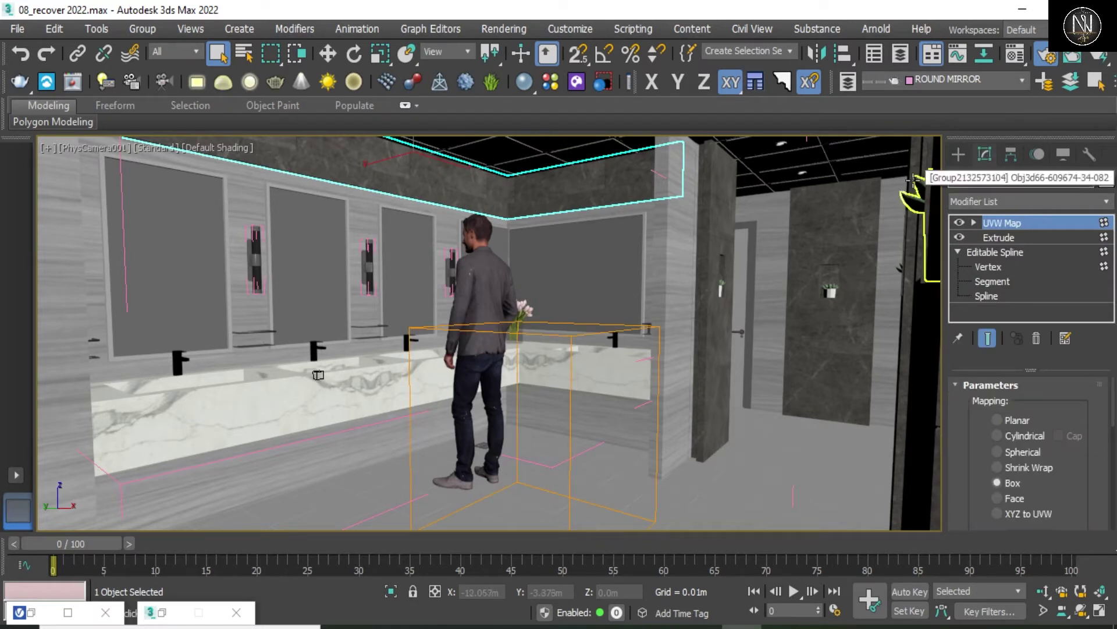
click(163, 614)
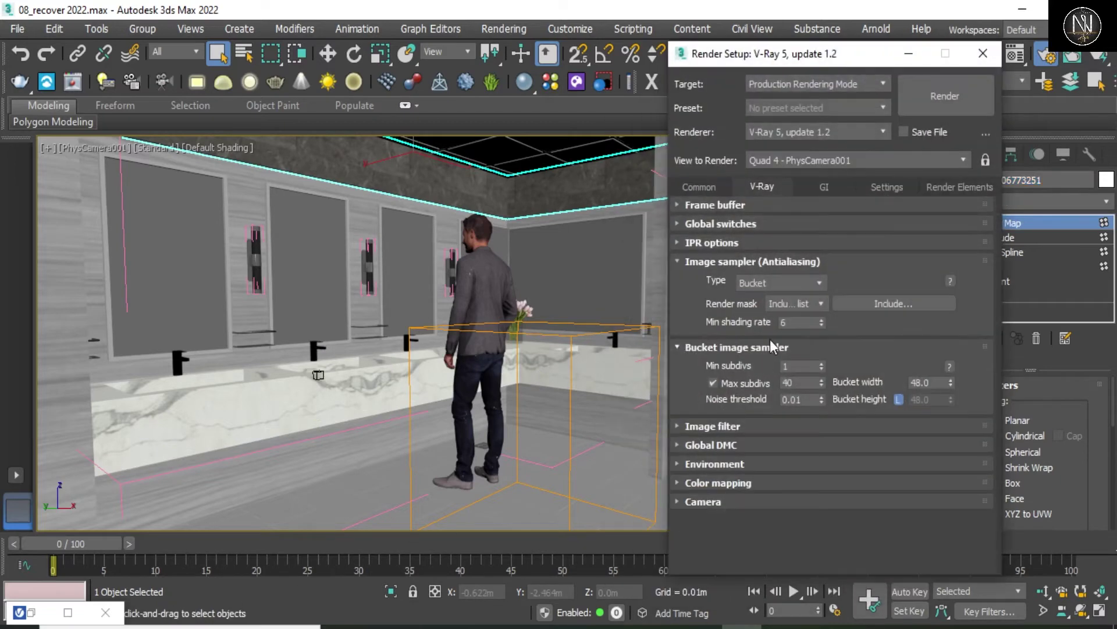
click(889, 302)
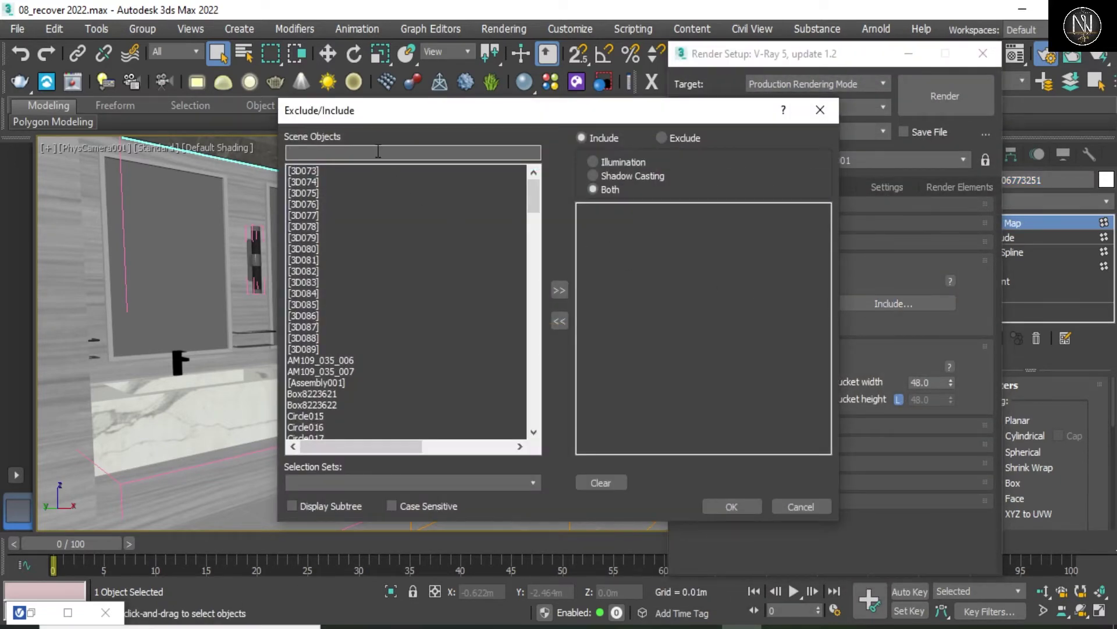
key(ctrl+v)
scroll(534, 344, down, 2)
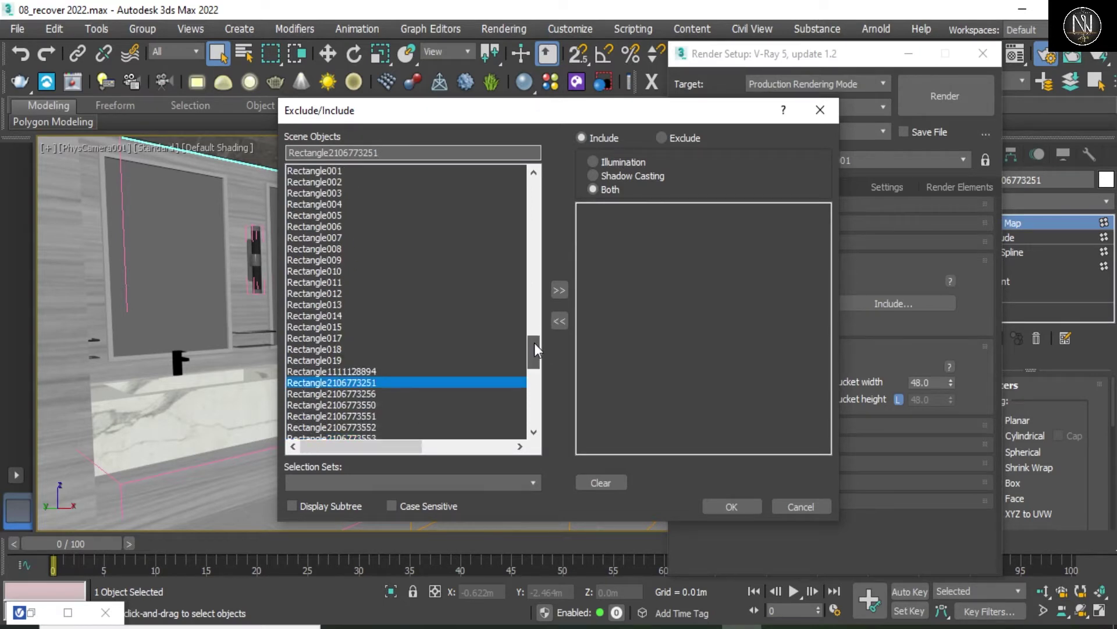
scroll(535, 344, down, 1)
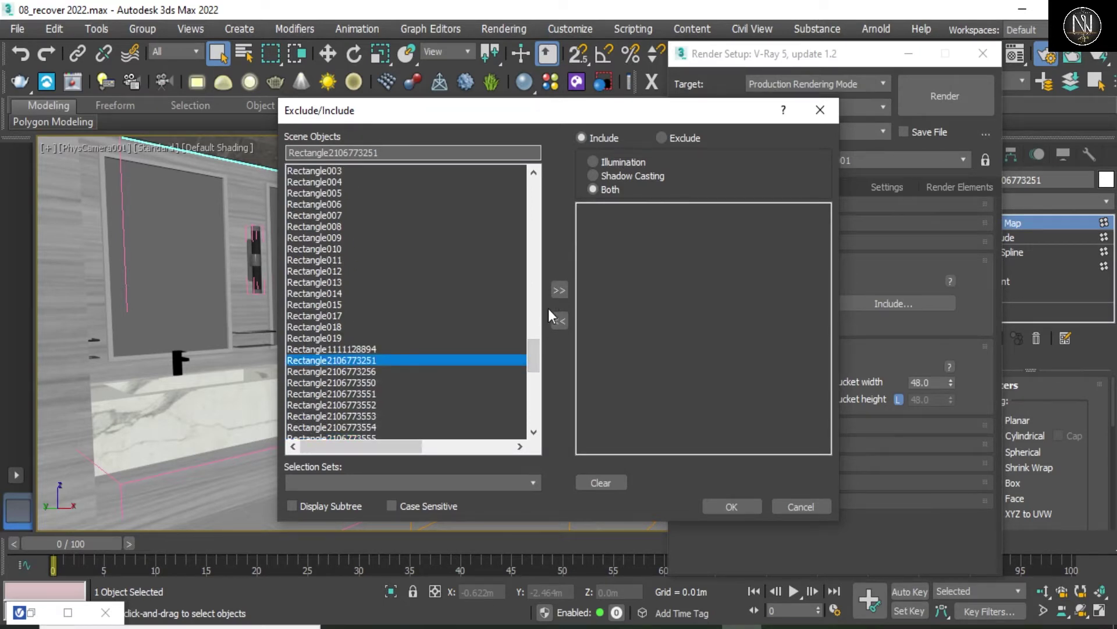
click(558, 291)
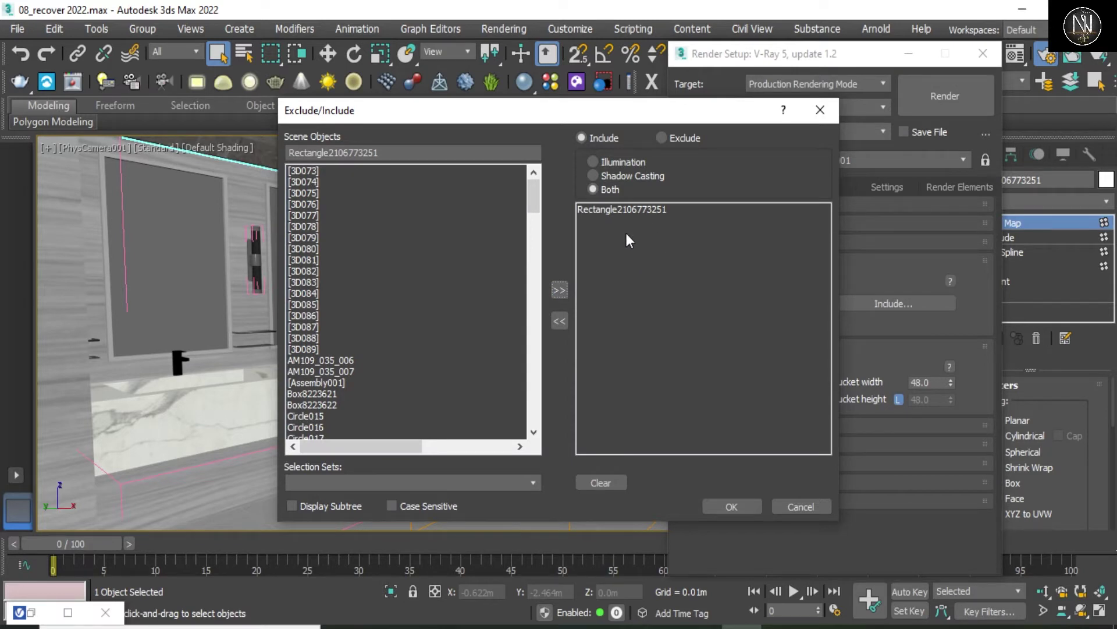
click(603, 211)
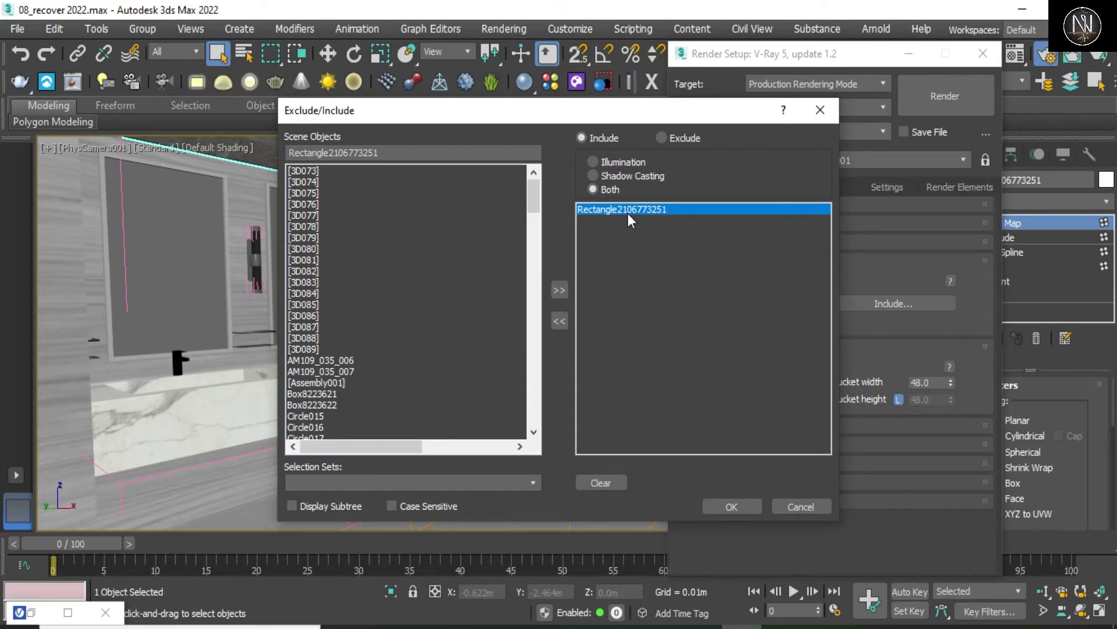
click(725, 505)
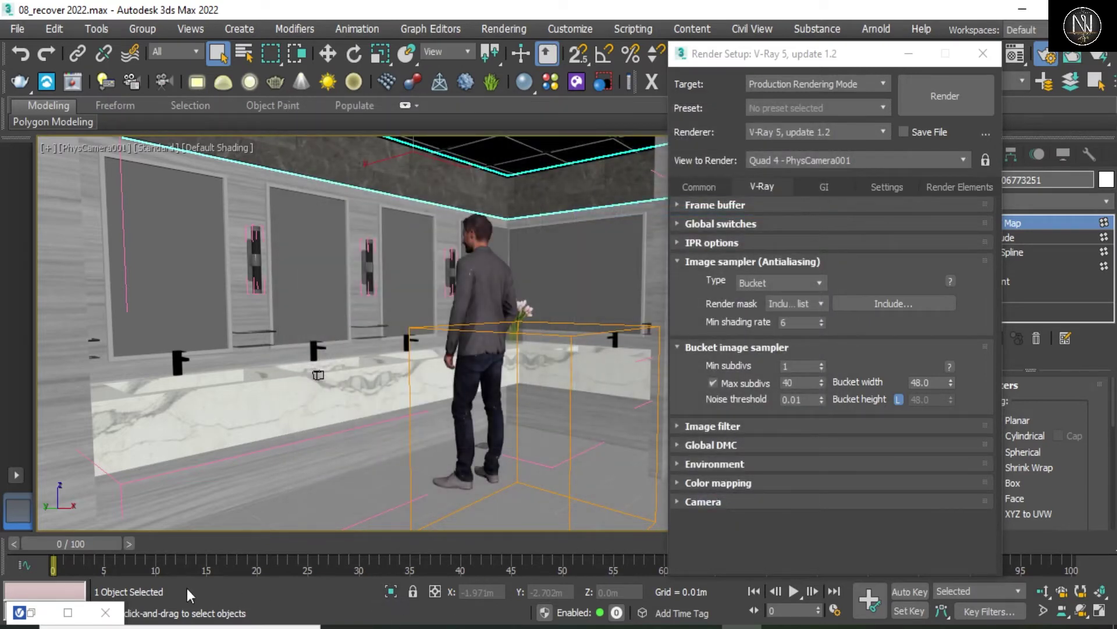
Step: Draw a 1452 x 1144 render region over the image's upper-left, around the vanity and man
click(67, 612)
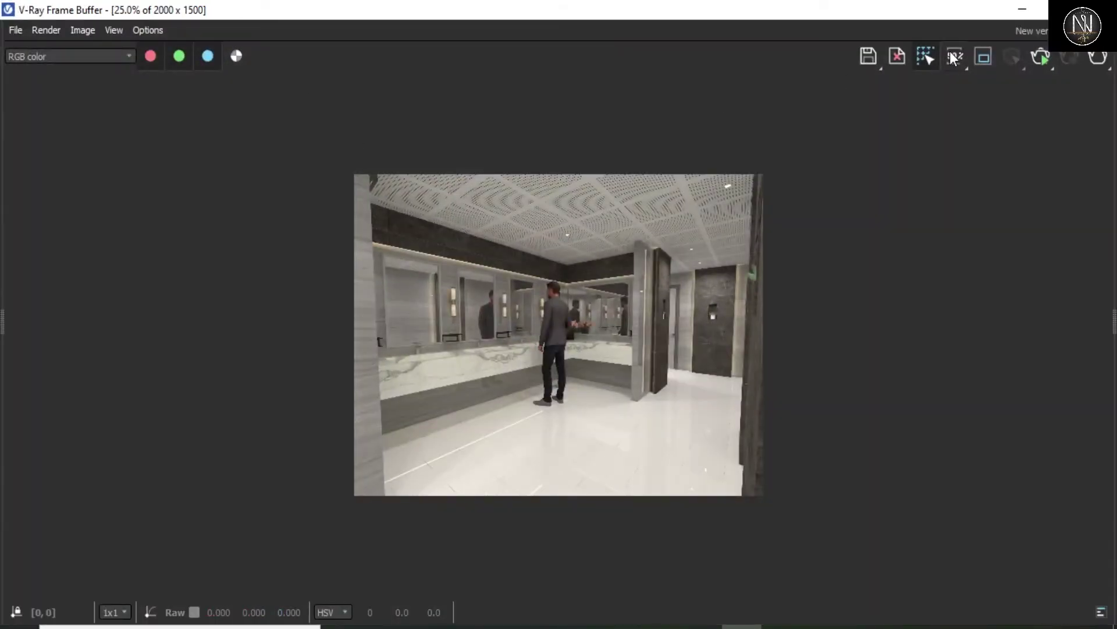
mouse_move(347, 160)
mouse_down()
mouse_move(653, 397)
mouse_move(652, 420)
mouse_up()
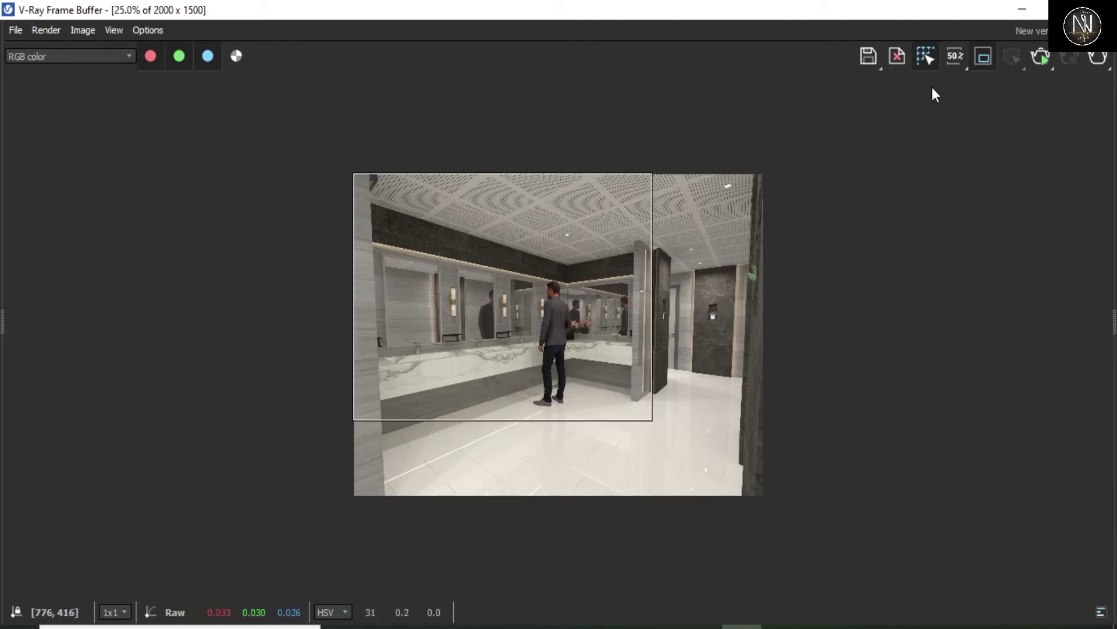
click(1045, 9)
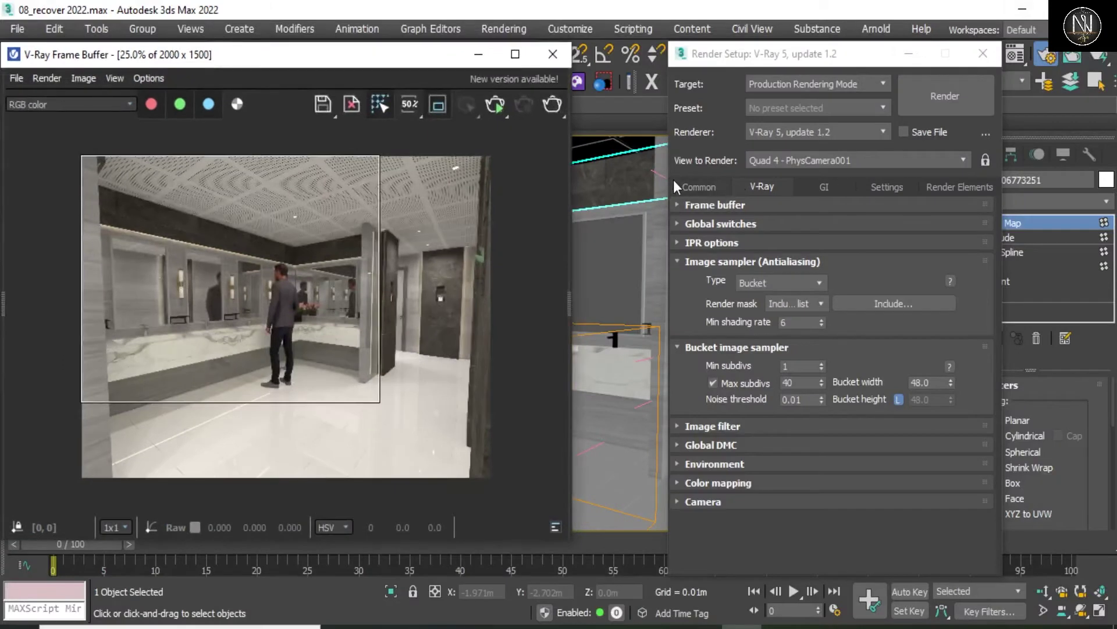
right_click(589, 106)
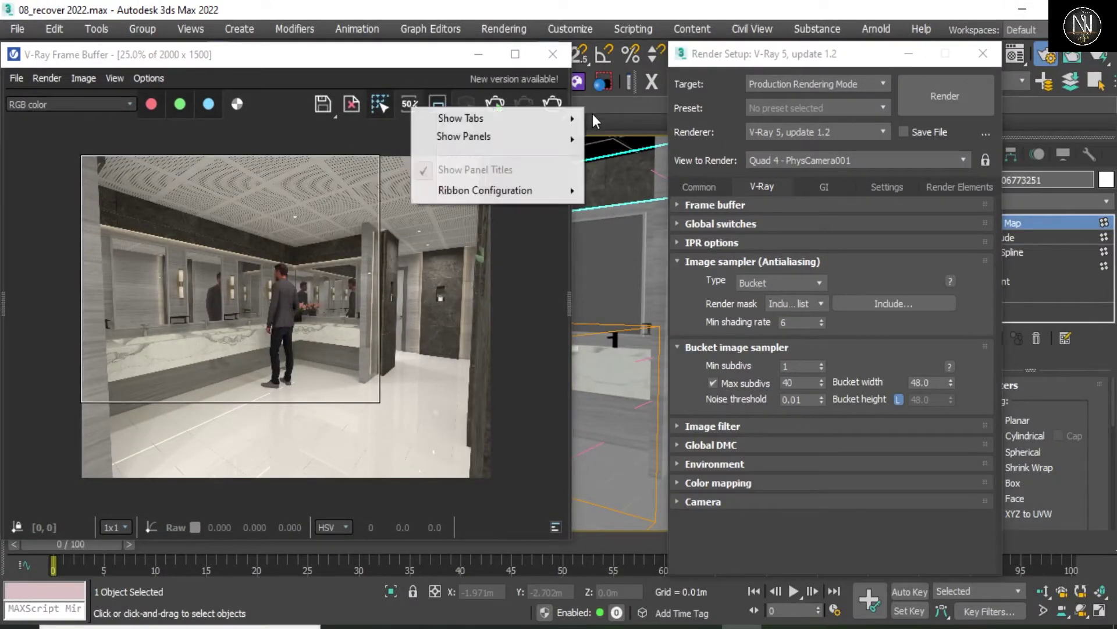
click(647, 137)
key(m)
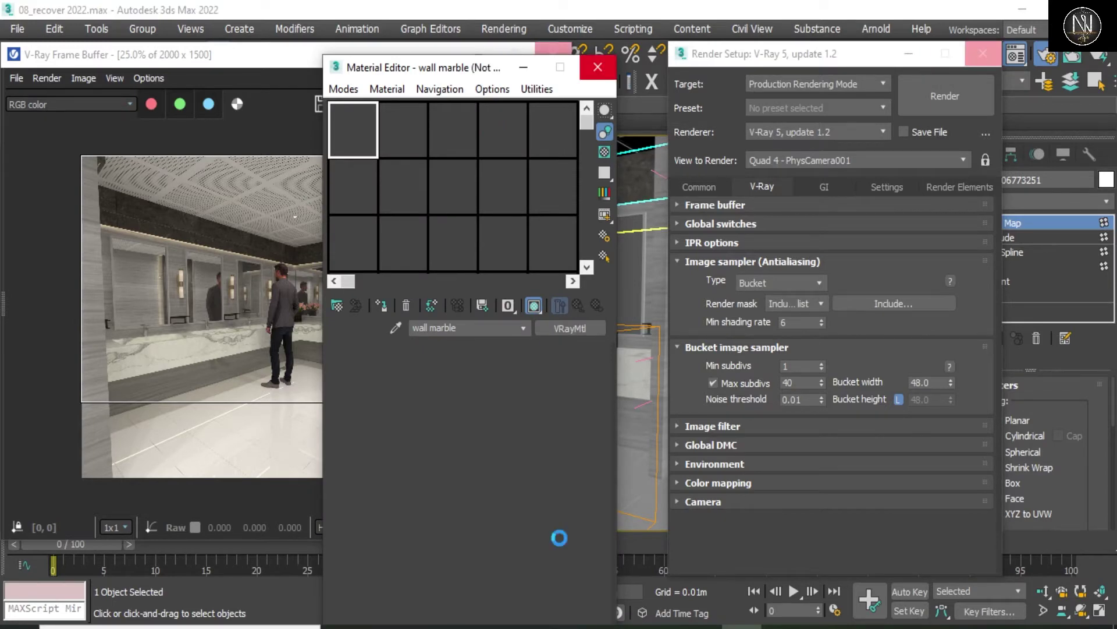
click(605, 183)
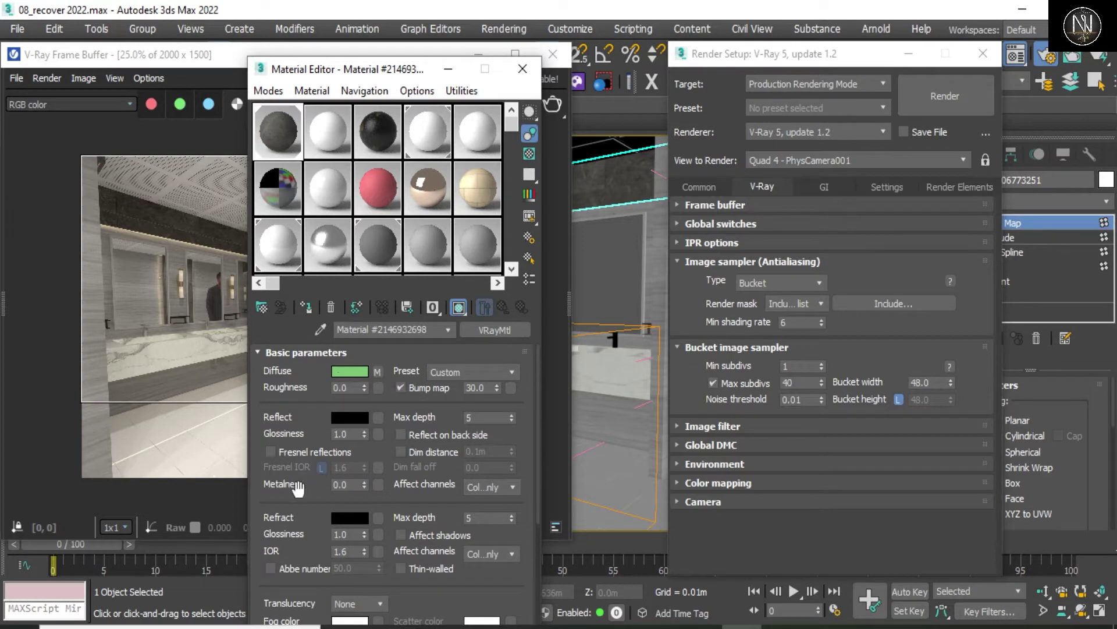
scroll(350, 442, down, 3)
scroll(361, 512, down, 3)
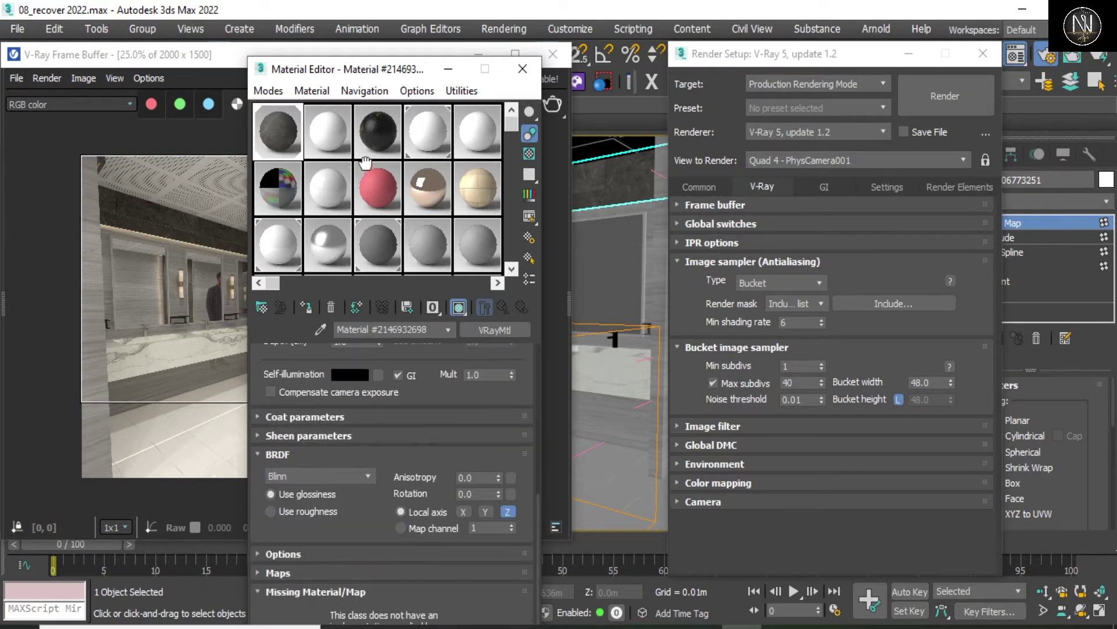
click(310, 572)
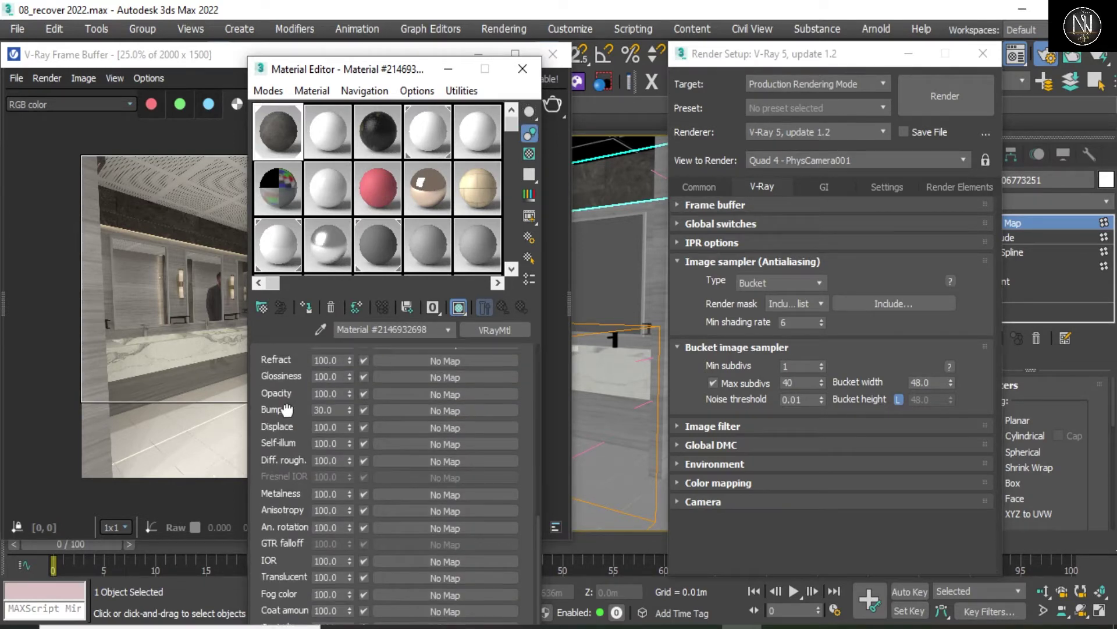
scroll(286, 409, up, 2)
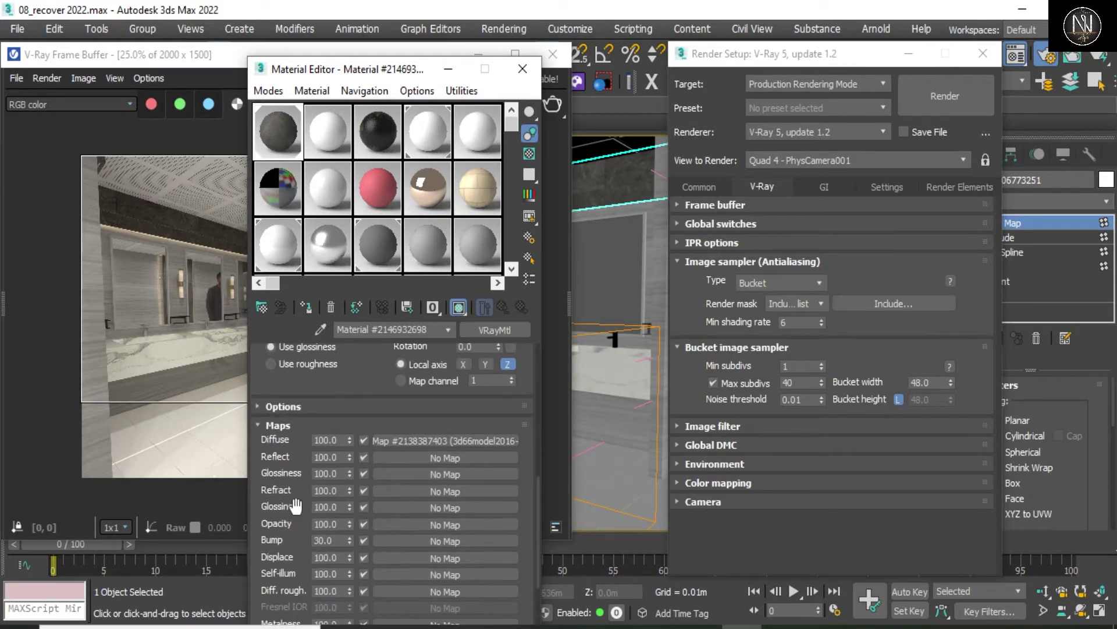
click(365, 441)
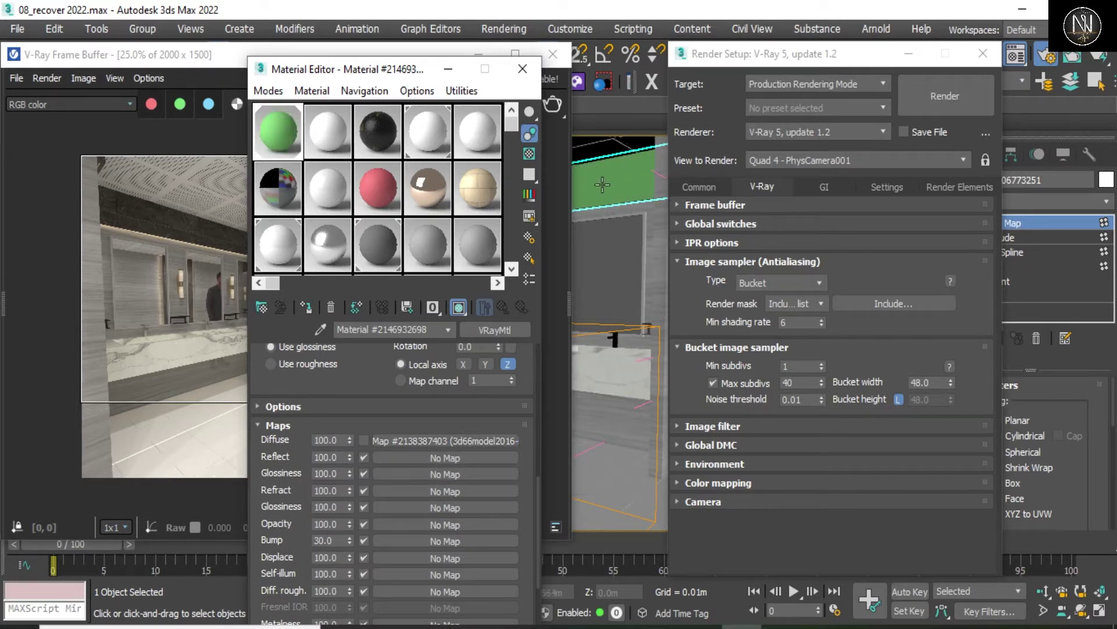
click(448, 69)
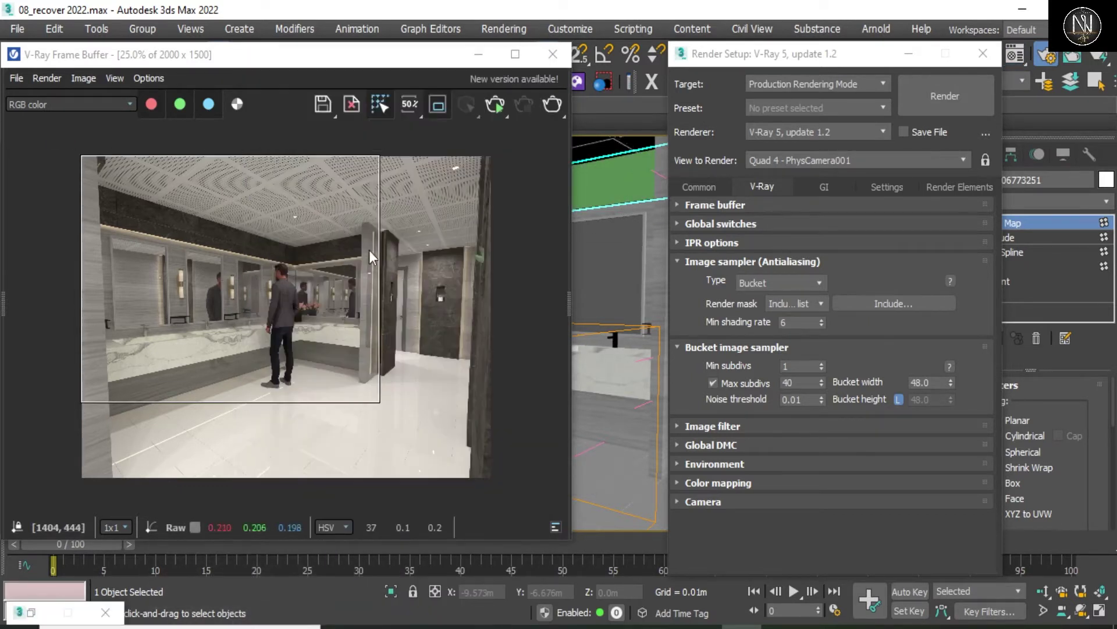
Step: Re-render the marked region, finishing in 50.0 s with the ceiling strip plain green
click(553, 105)
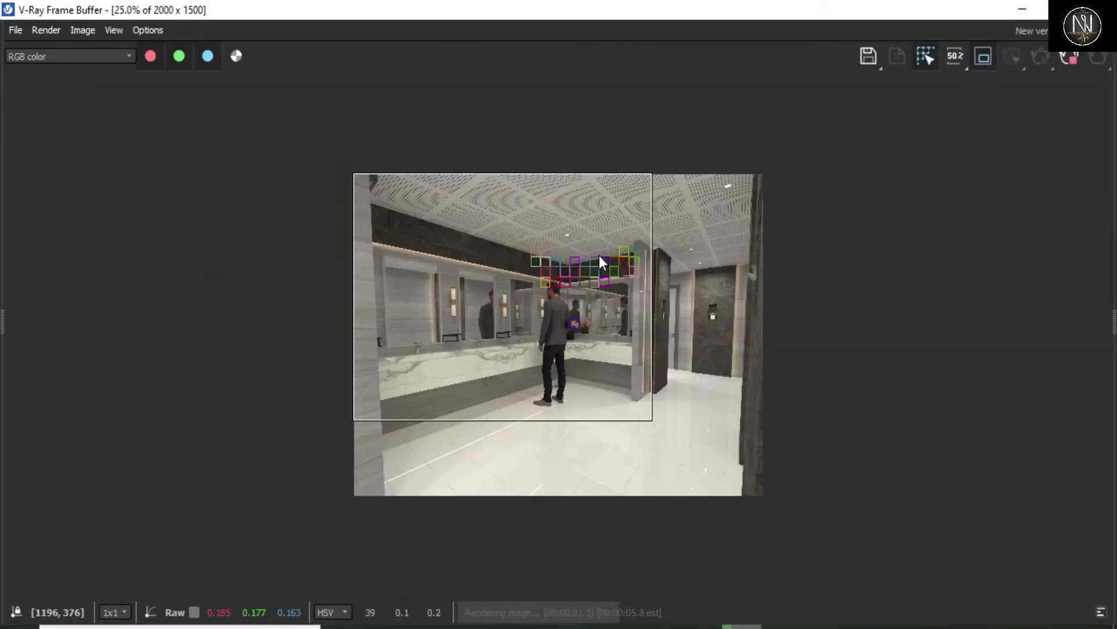
scroll(600, 256, up, 1)
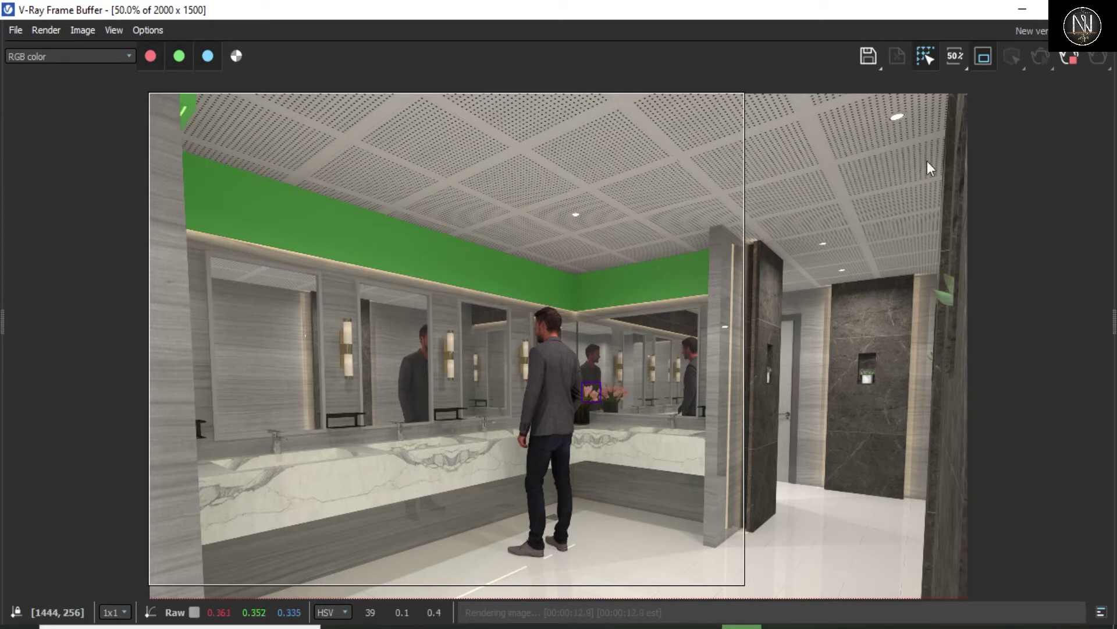
click(1047, 9)
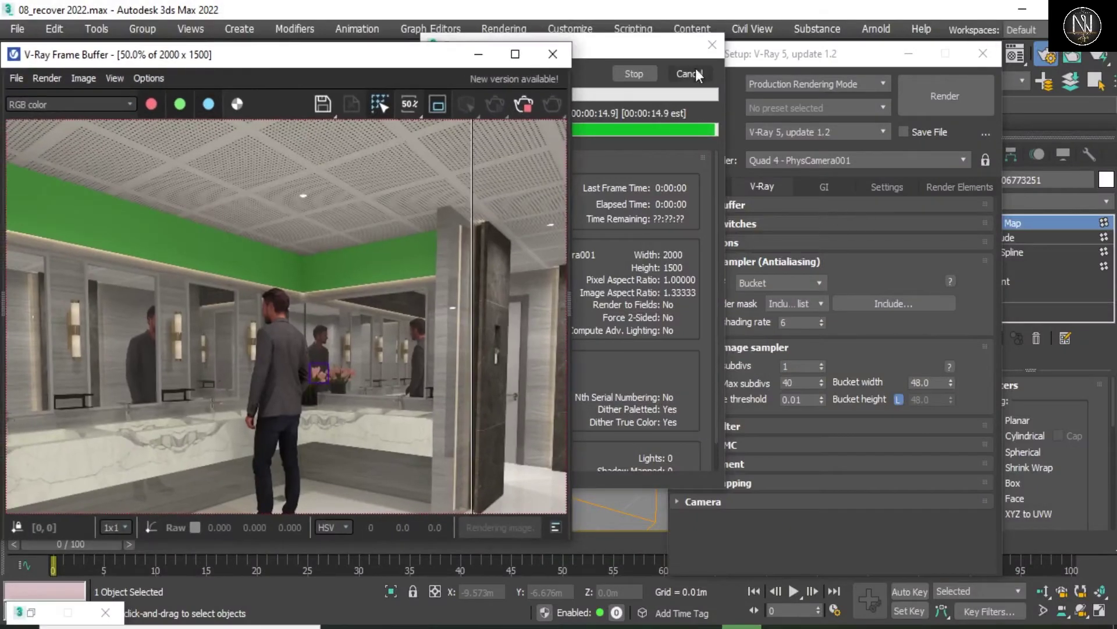
click(691, 72)
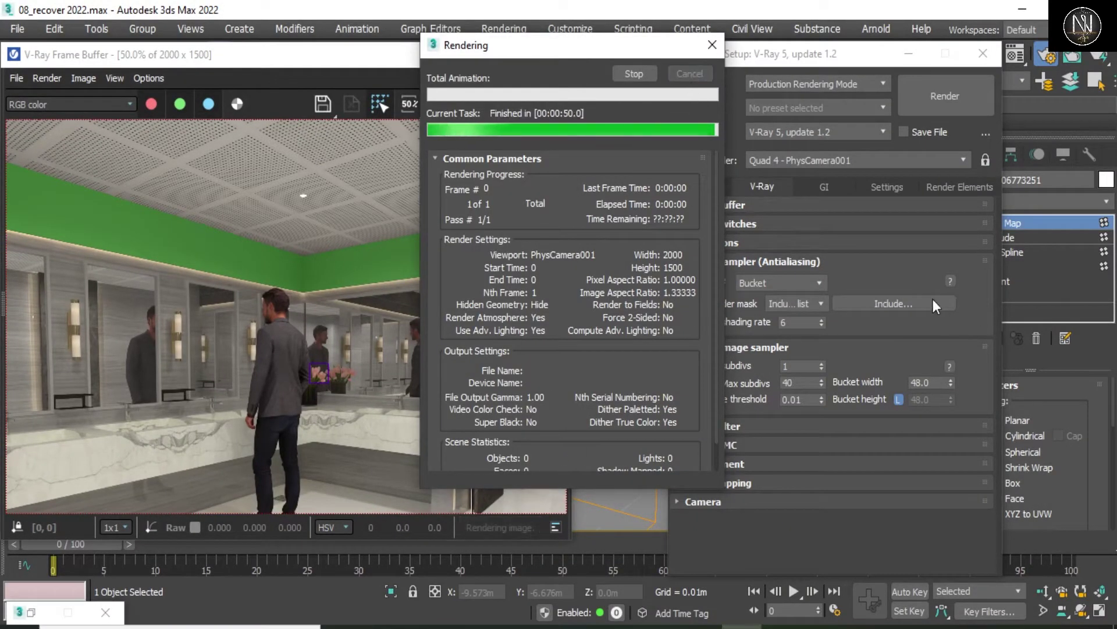
click(482, 60)
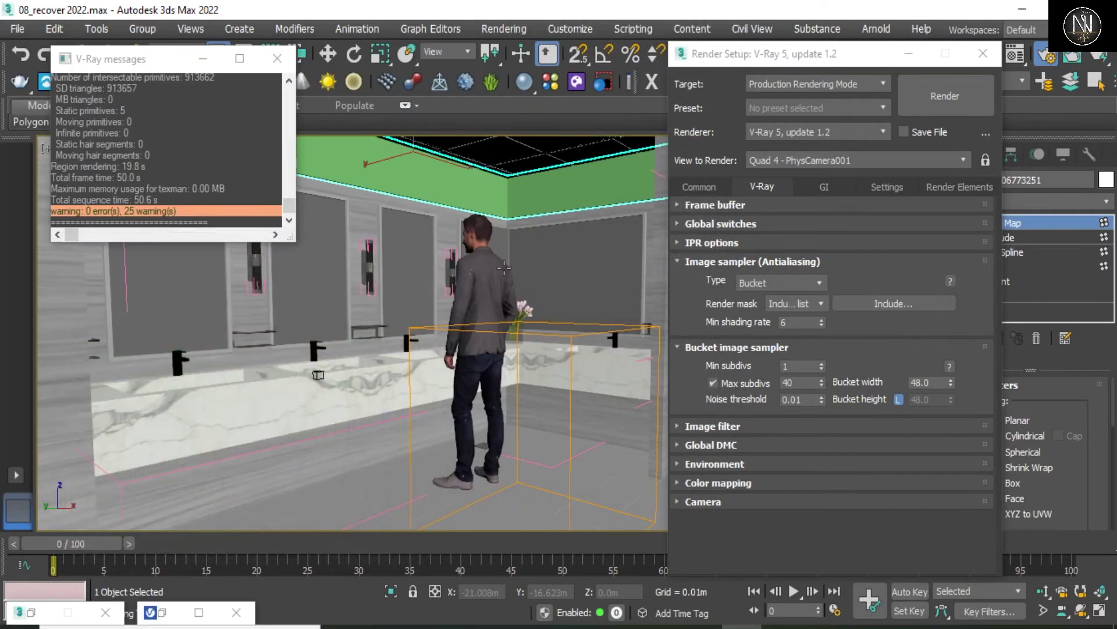
drag(757, 54, 236, 64)
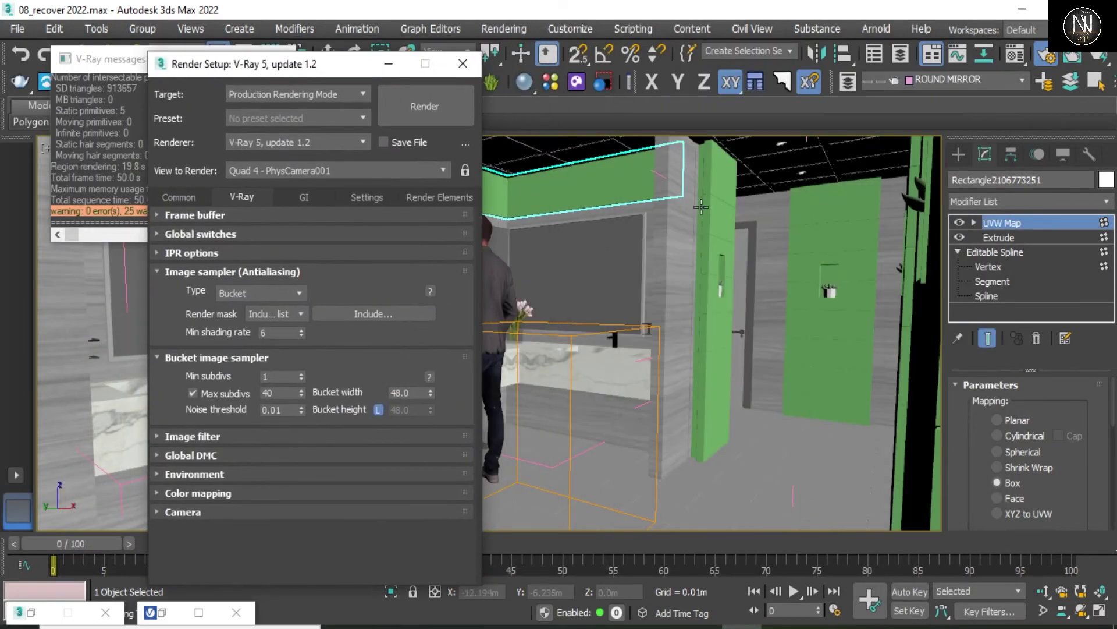
click(699, 207)
click(702, 227)
right_click(701, 231)
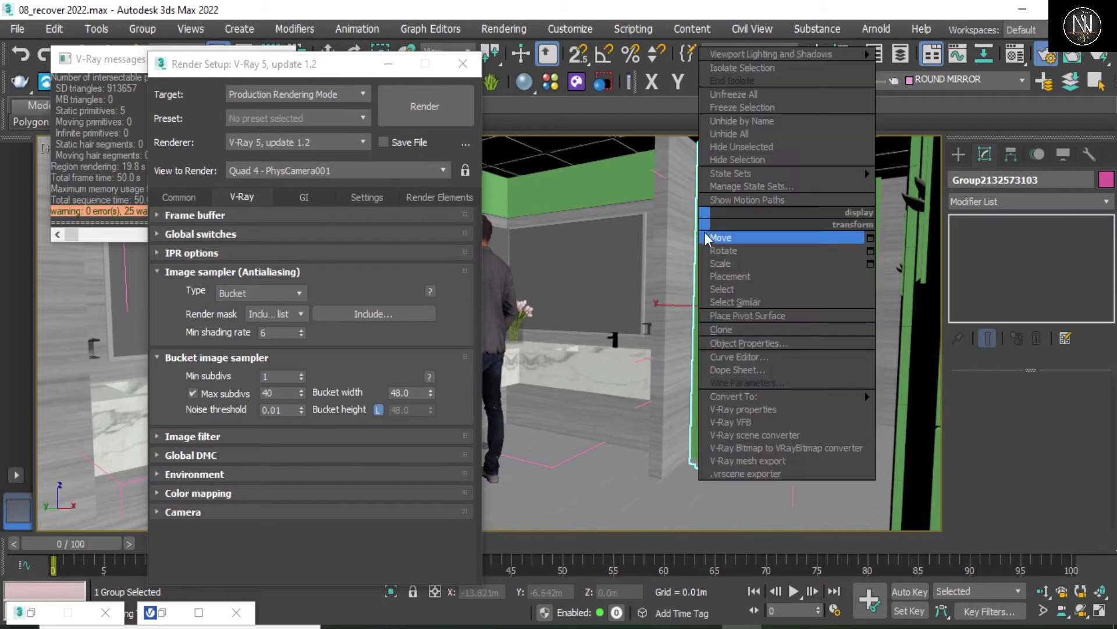
click(706, 237)
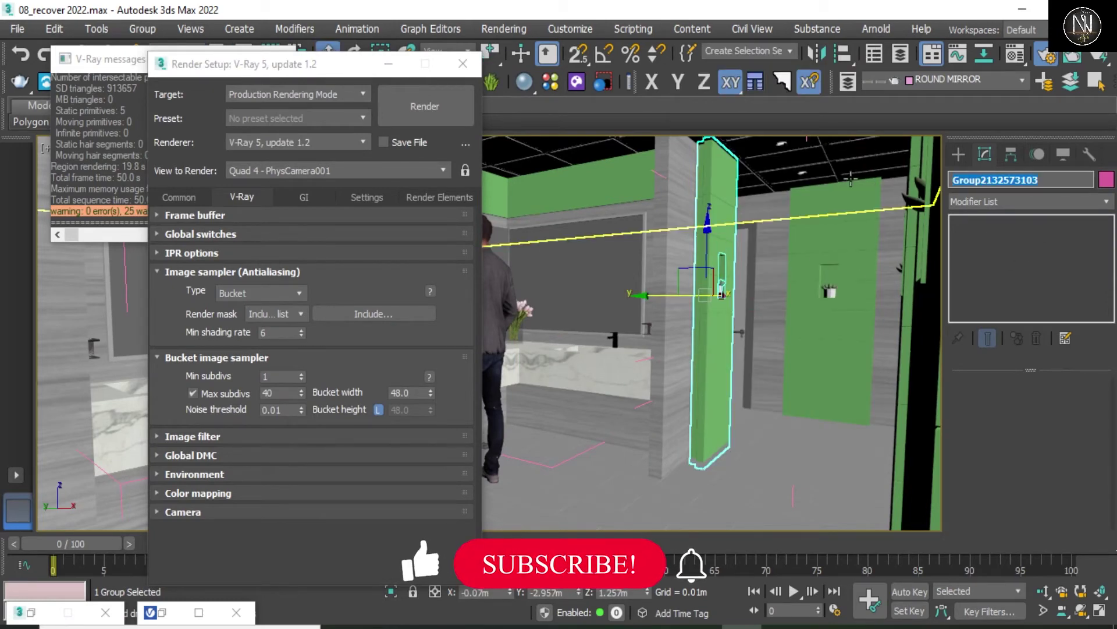
click(431, 315)
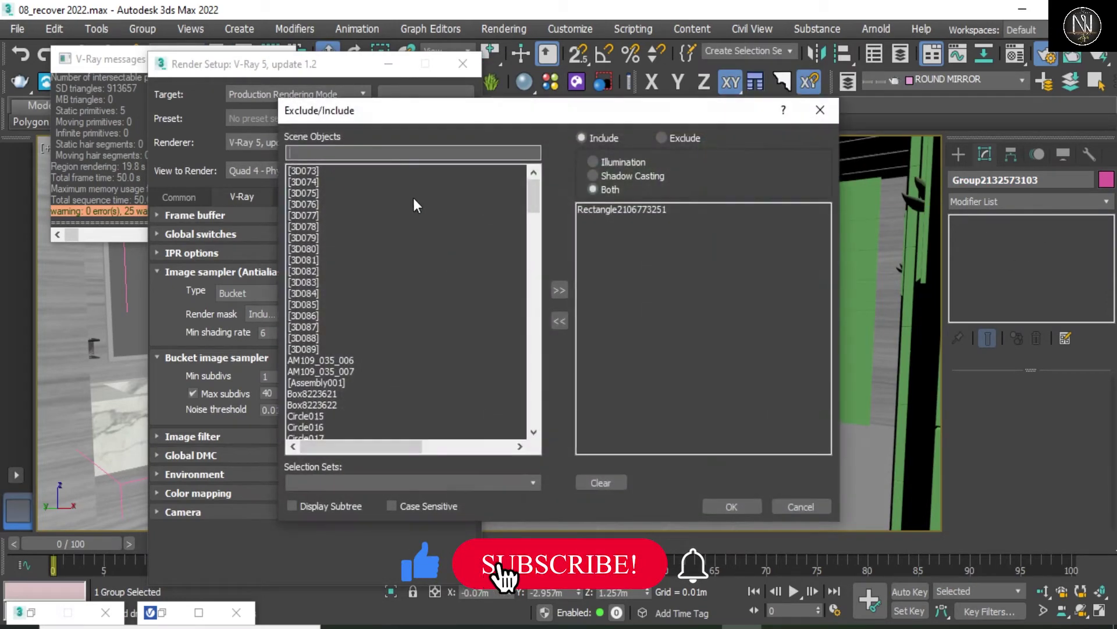
drag(533, 195, 533, 222)
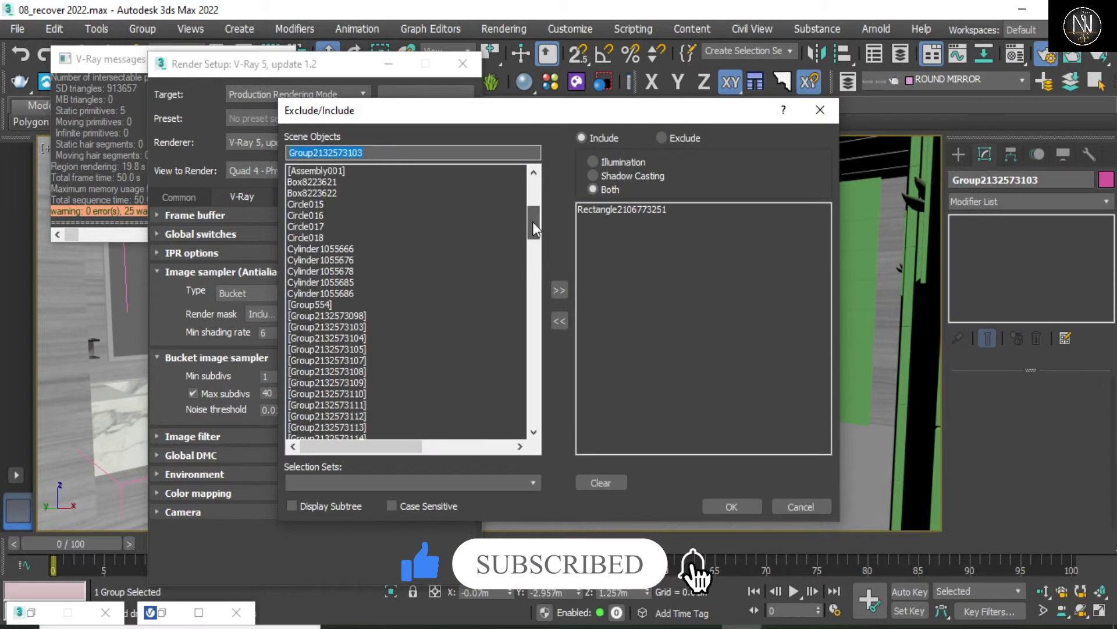
click(353, 327)
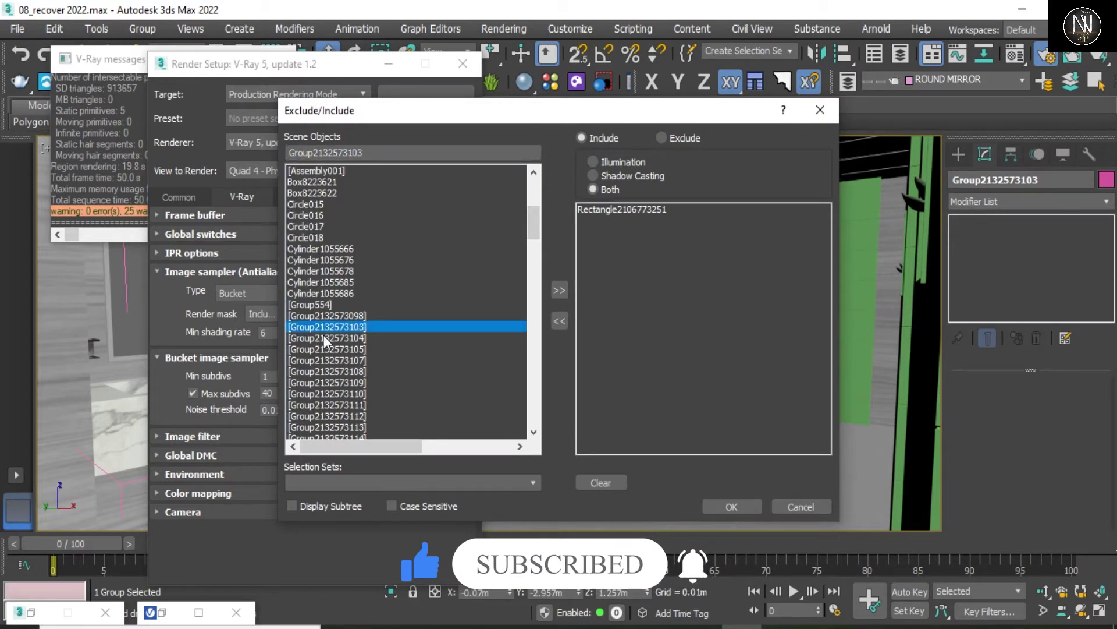
click(552, 288)
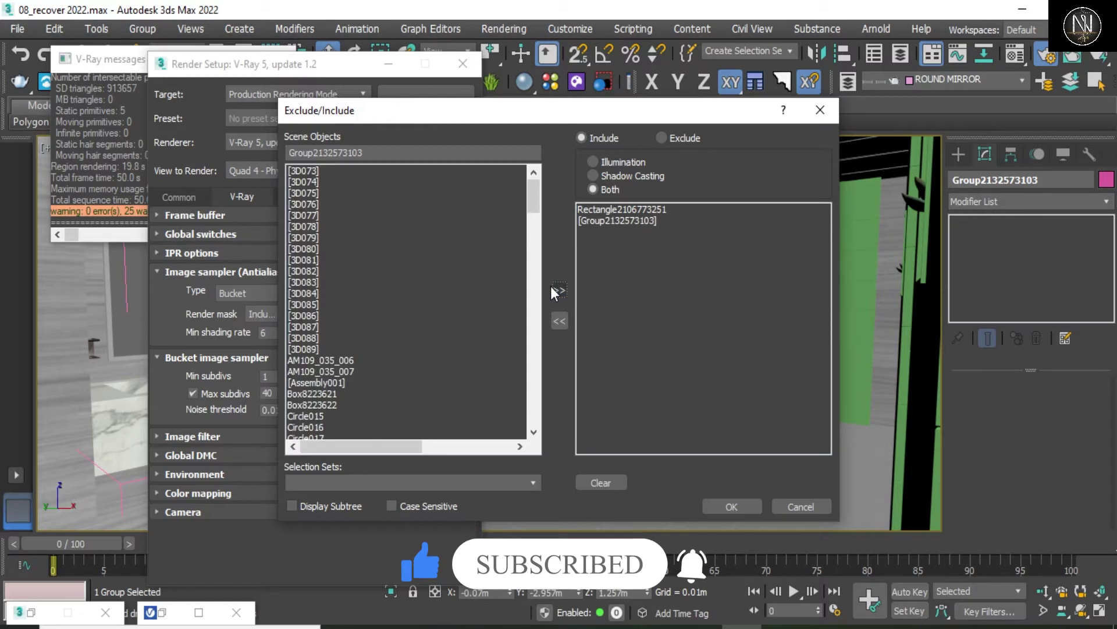
click(745, 512)
Step: Add the green panel 对象4090 to the Include list, giving three included objects
click(868, 308)
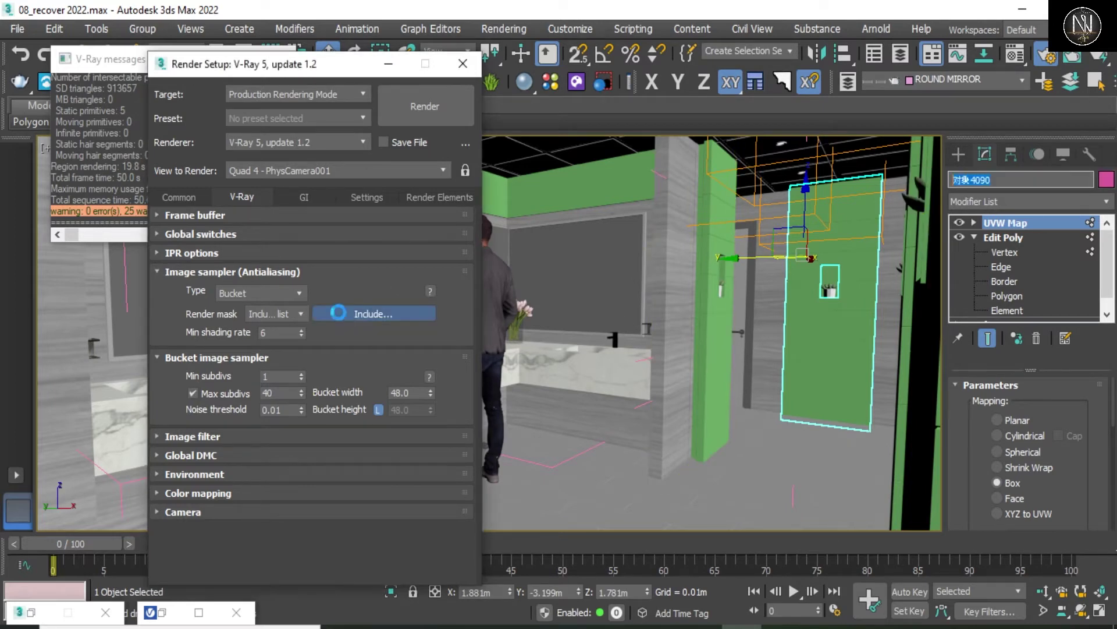
click(373, 314)
text(对象4090)
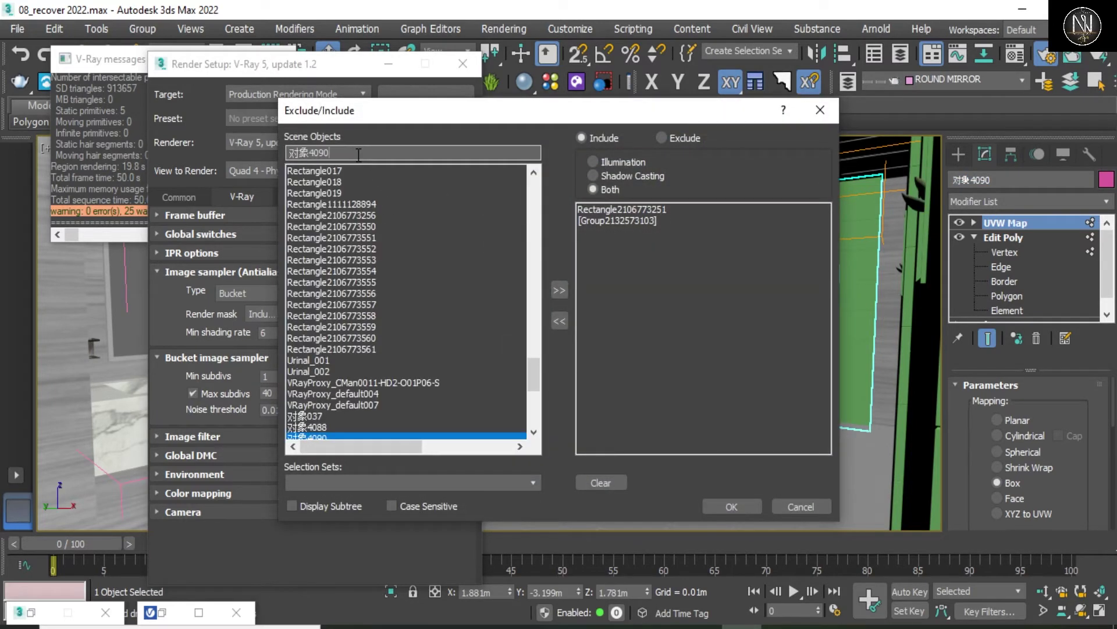
click(559, 289)
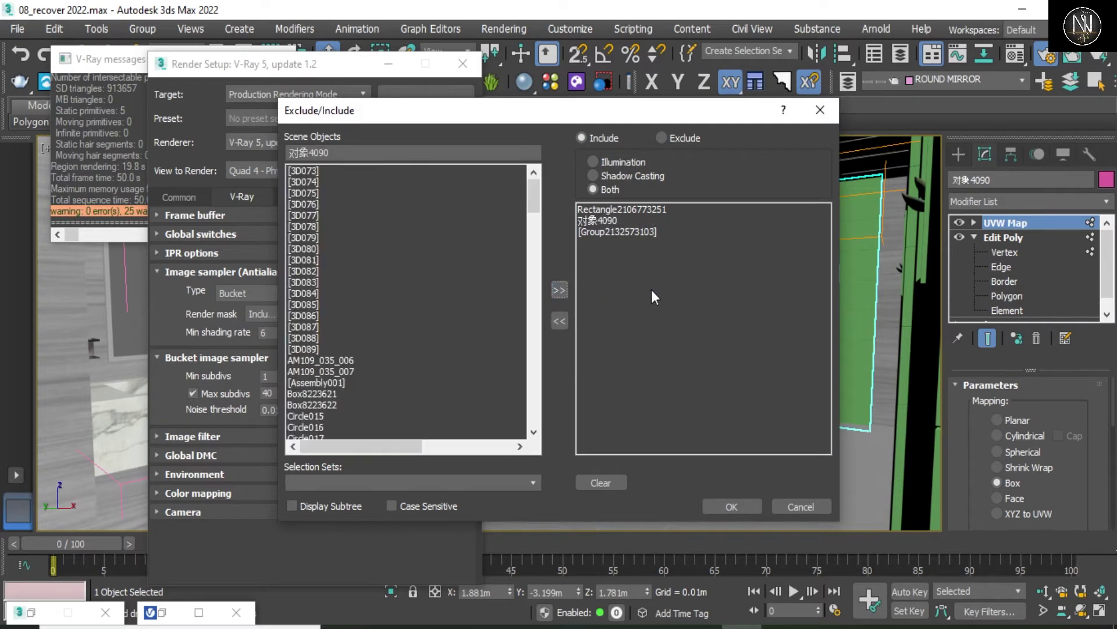
click(731, 505)
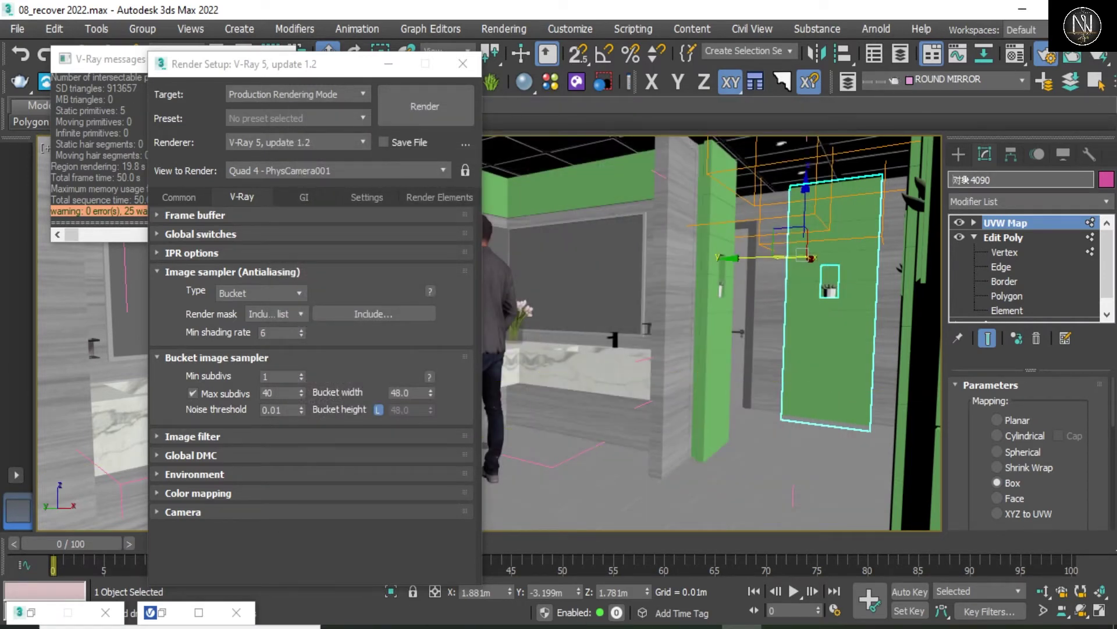
Step: Re-render a 680 x 838 region around the right-hand partition, showing its panel green
click(175, 612)
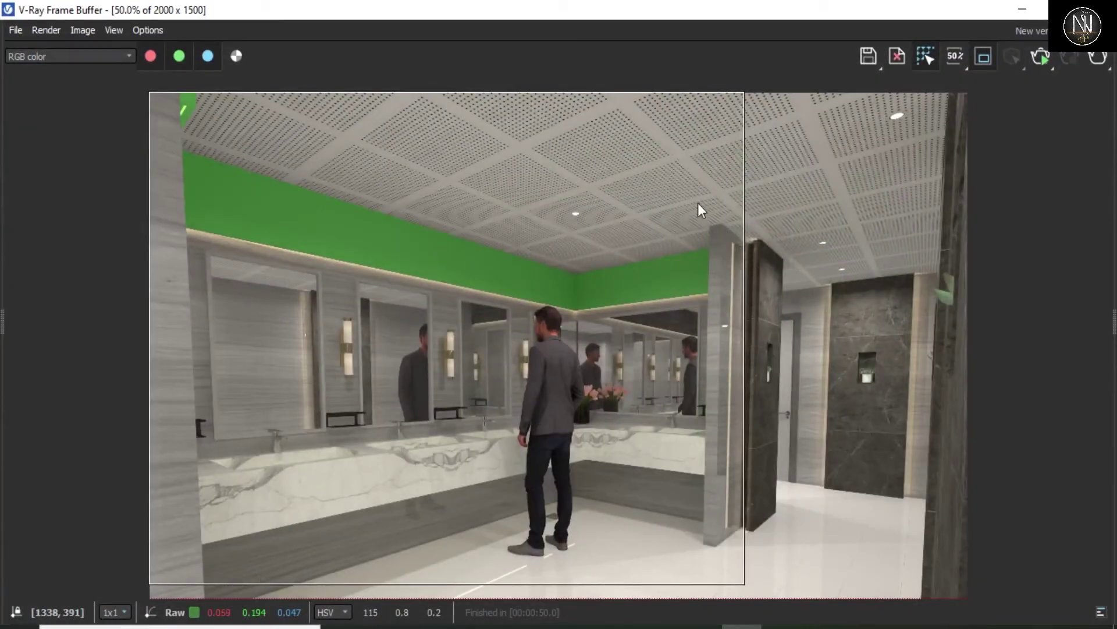
mouse_move(650, 187)
mouse_down()
mouse_move(871, 421)
mouse_move(930, 549)
mouse_up()
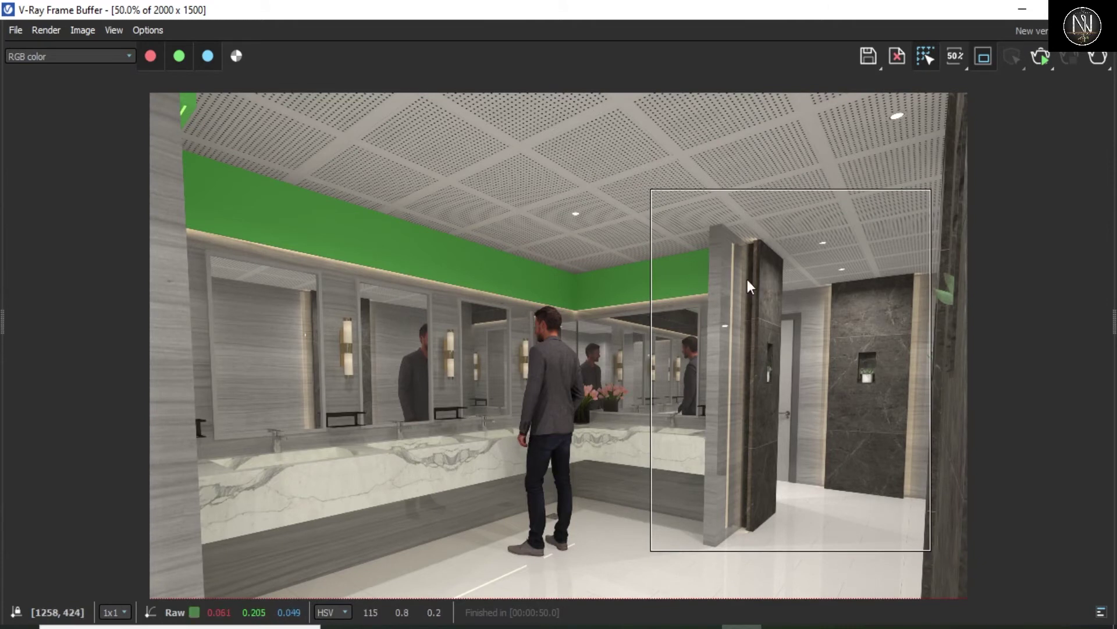
click(1106, 57)
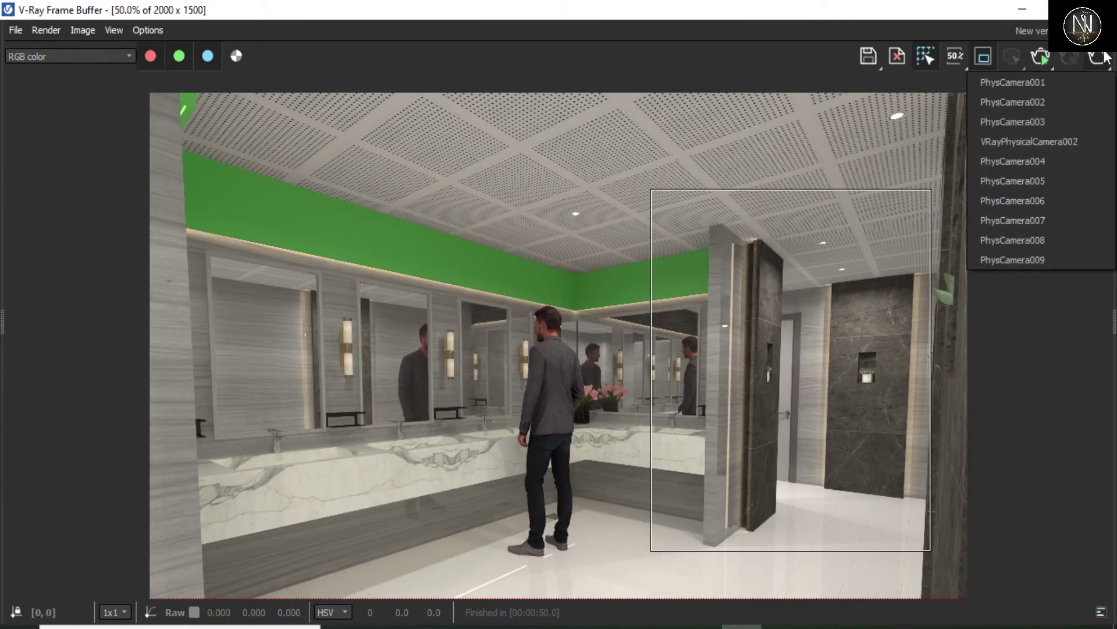
click(1105, 58)
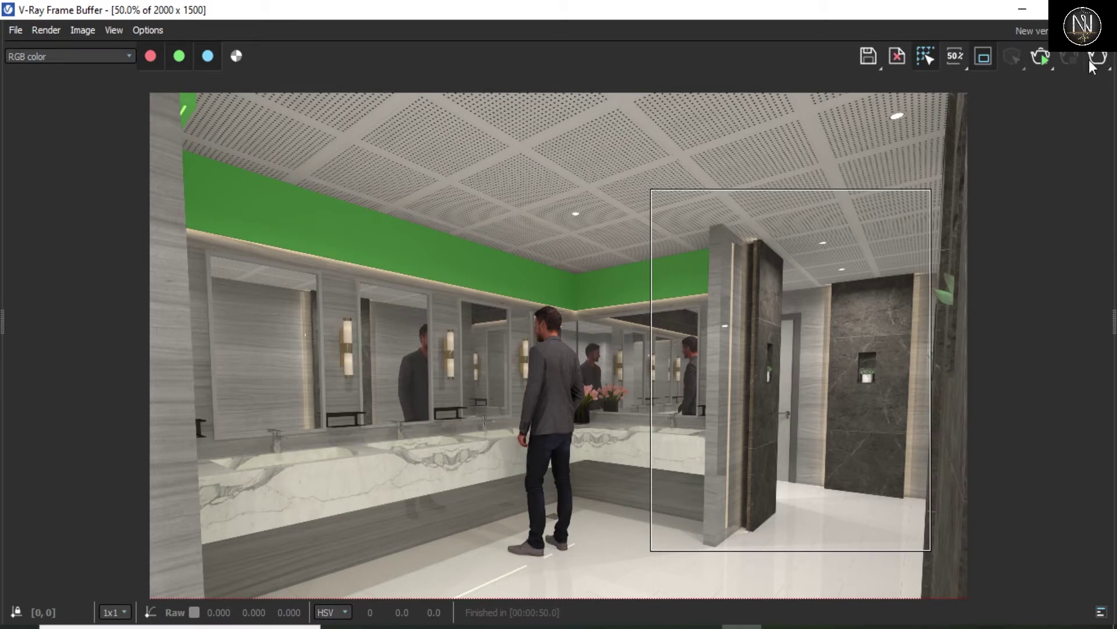
click(1101, 61)
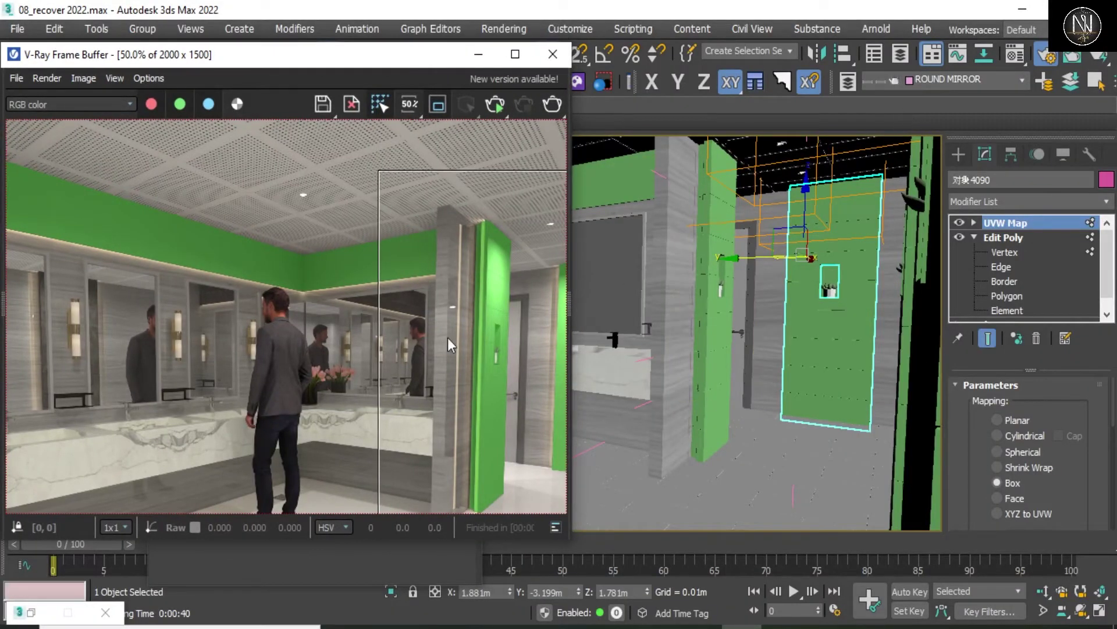
Step: Set the render mask object list to Exclude (Both) for the same three objects
key(F10)
click(833, 303)
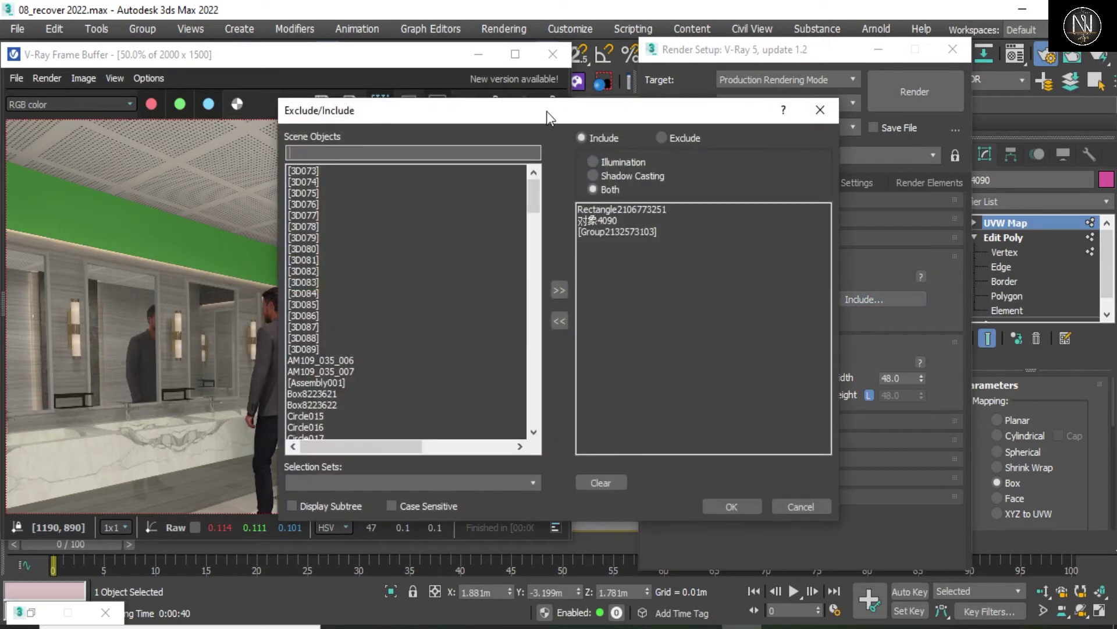
drag(547, 111, 791, 159)
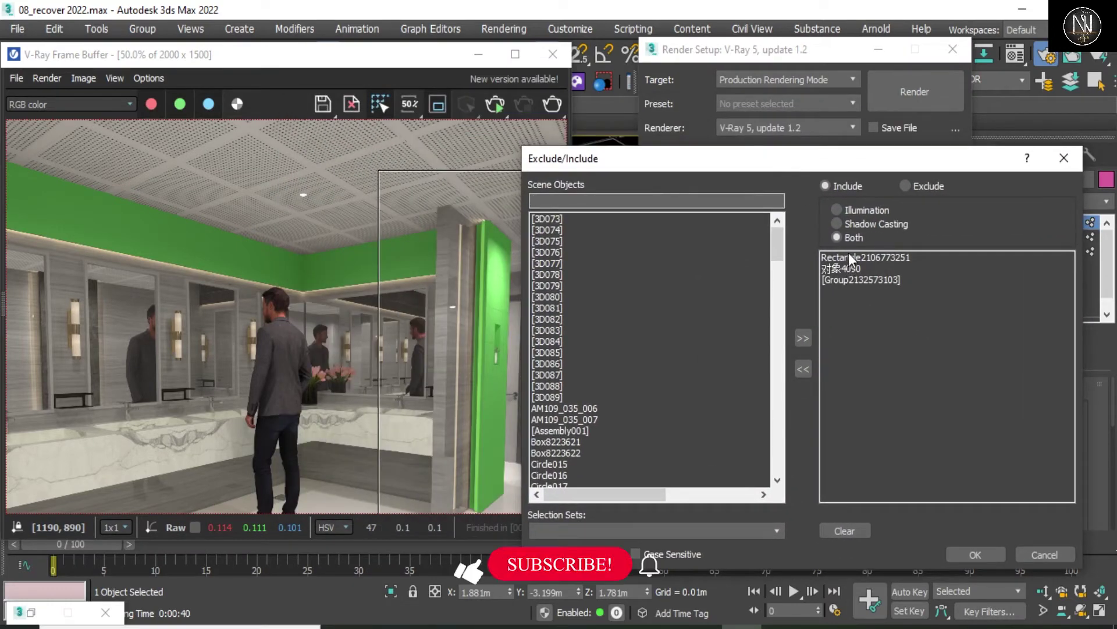
click(905, 185)
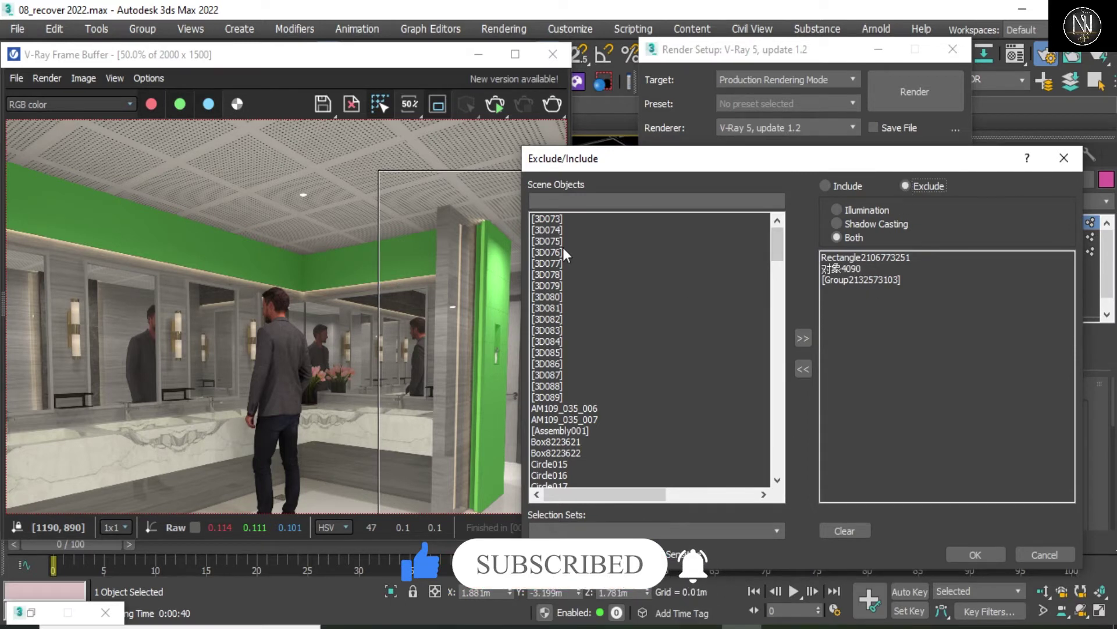
scroll(597, 361, down, 5)
scroll(588, 365, down, 7)
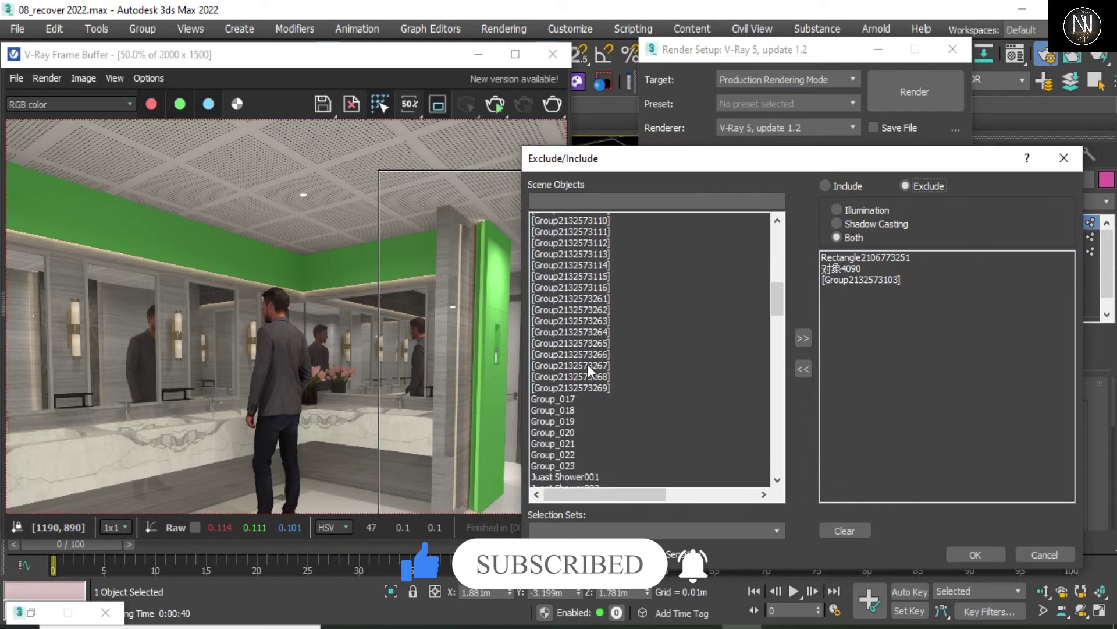
scroll(582, 383, down, 6)
scroll(582, 383, down, 5)
scroll(580, 385, down, 6)
scroll(581, 385, down, 5)
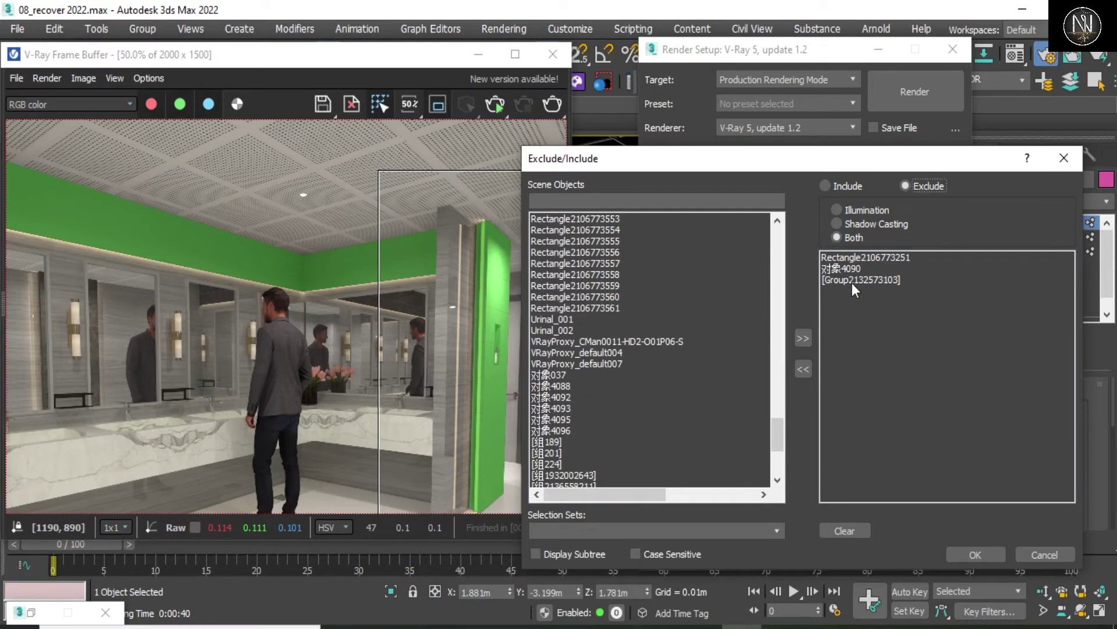
click(969, 550)
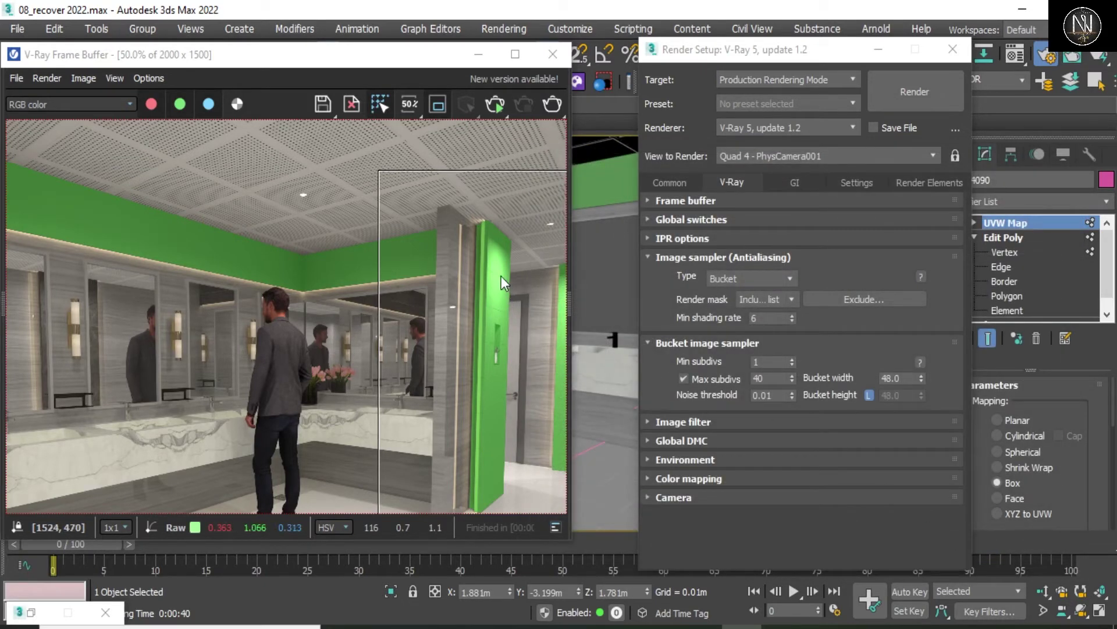
click(479, 55)
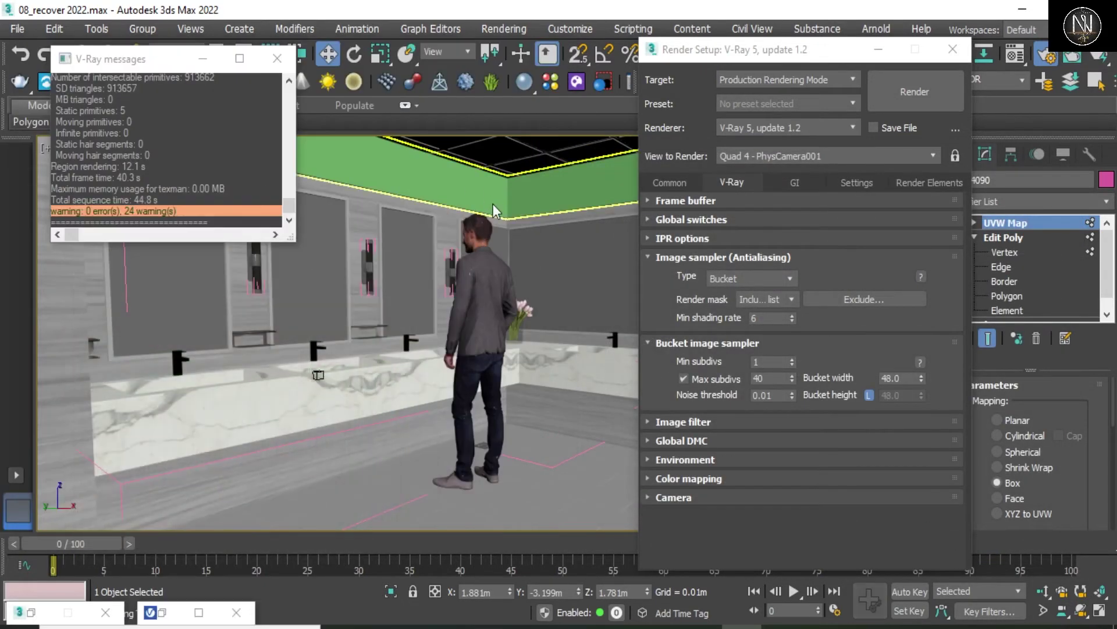
right_click(494, 209)
key(m)
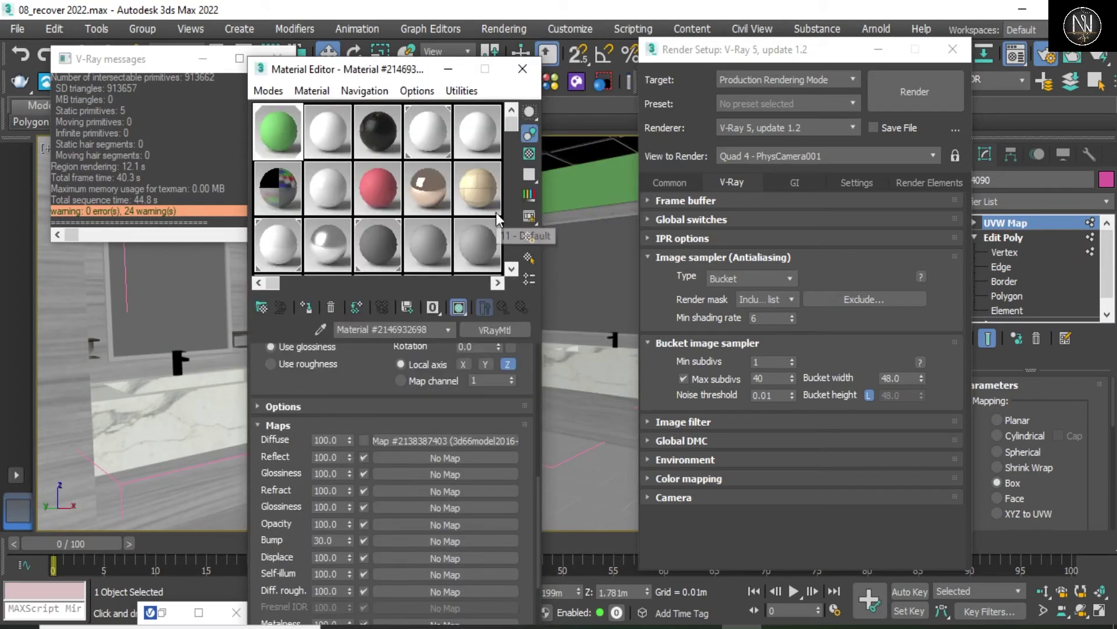
click(739, 52)
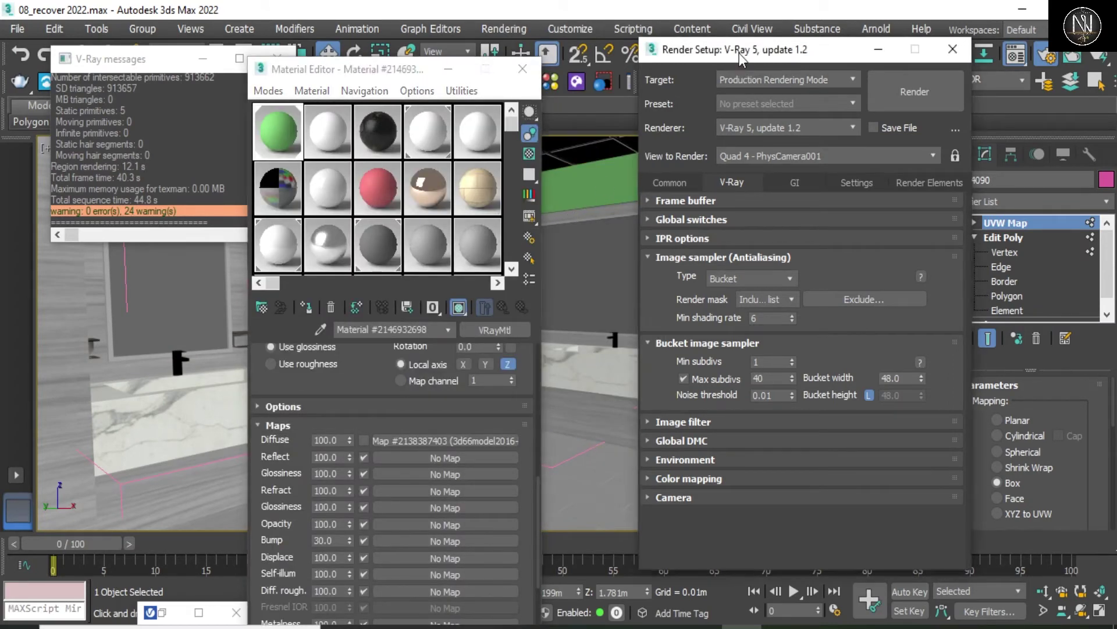
drag(740, 52, 857, 65)
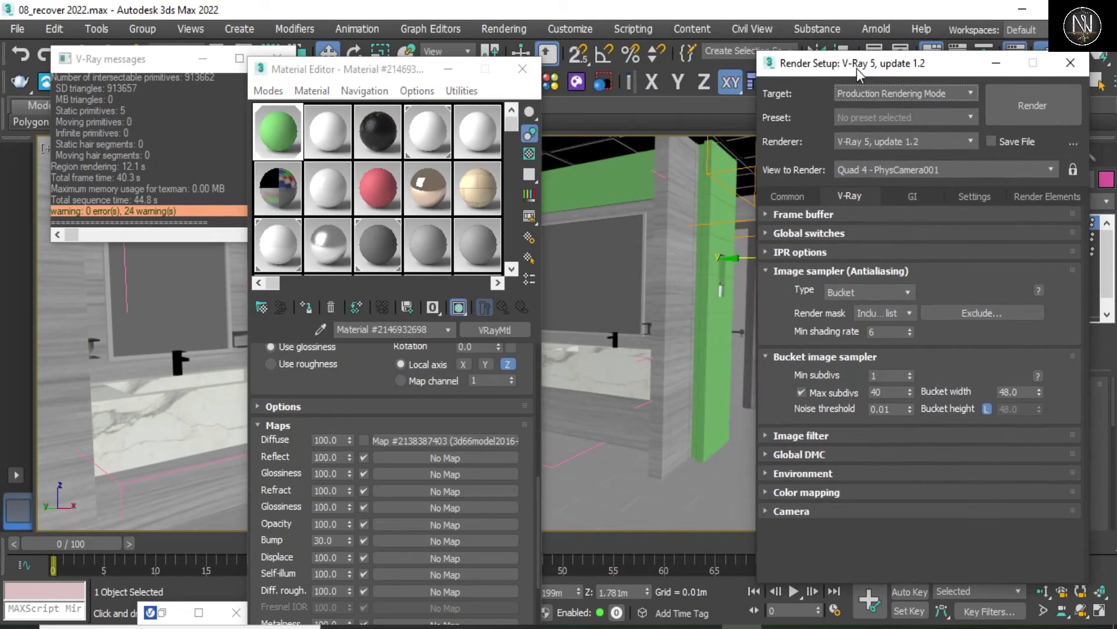
click(366, 440)
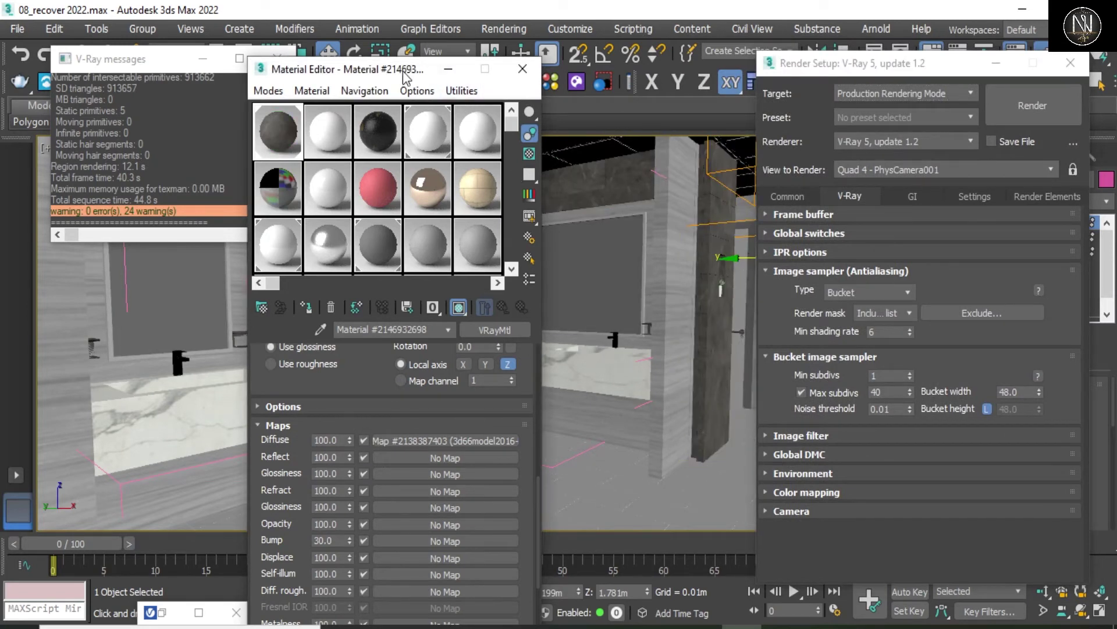
drag(405, 74, 363, 76)
click(724, 209)
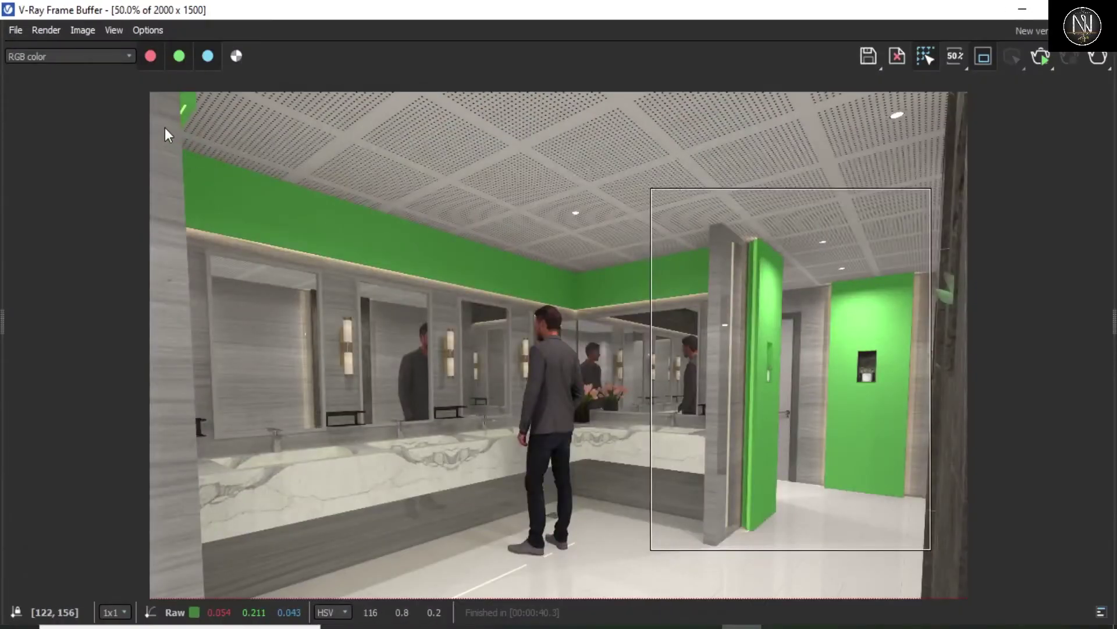
Step: Render a near-full-frame region with the three objects excluded, toggling 50%/100% zoom to inspect
mouse_move(161, 118)
mouse_down()
mouse_move(337, 254)
mouse_move(957, 570)
mouse_move(960, 553)
mouse_up()
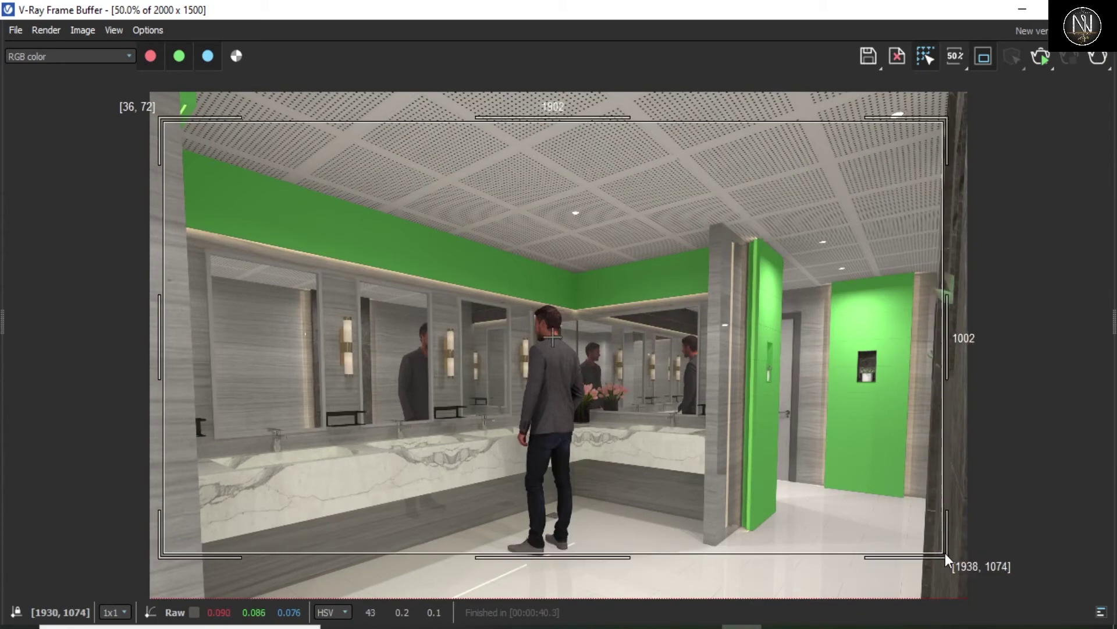
click(1102, 61)
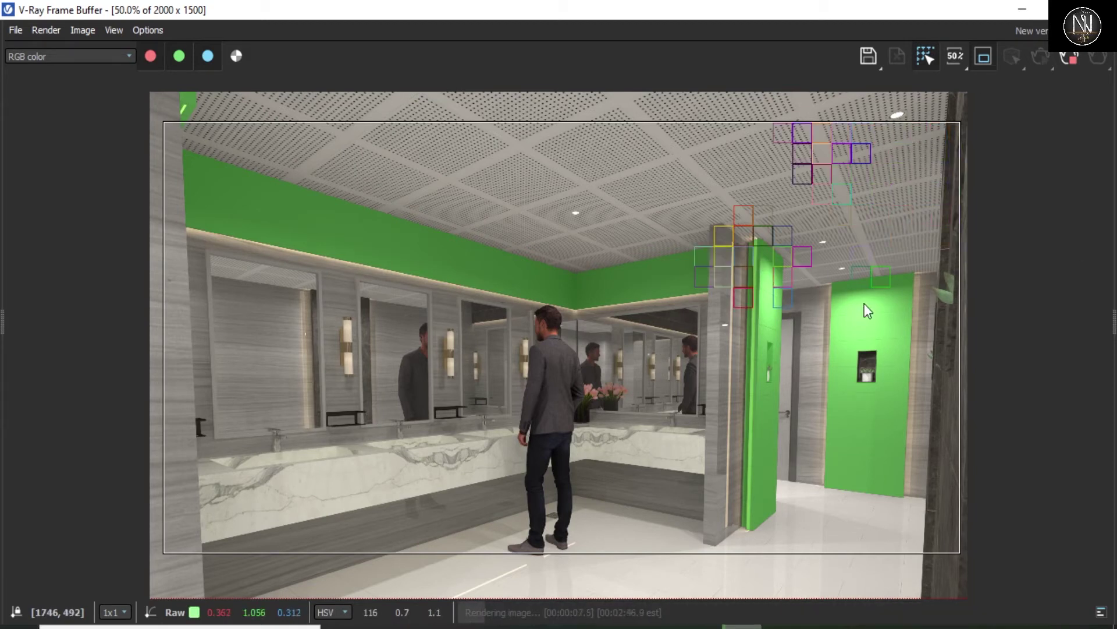
double_click(766, 284)
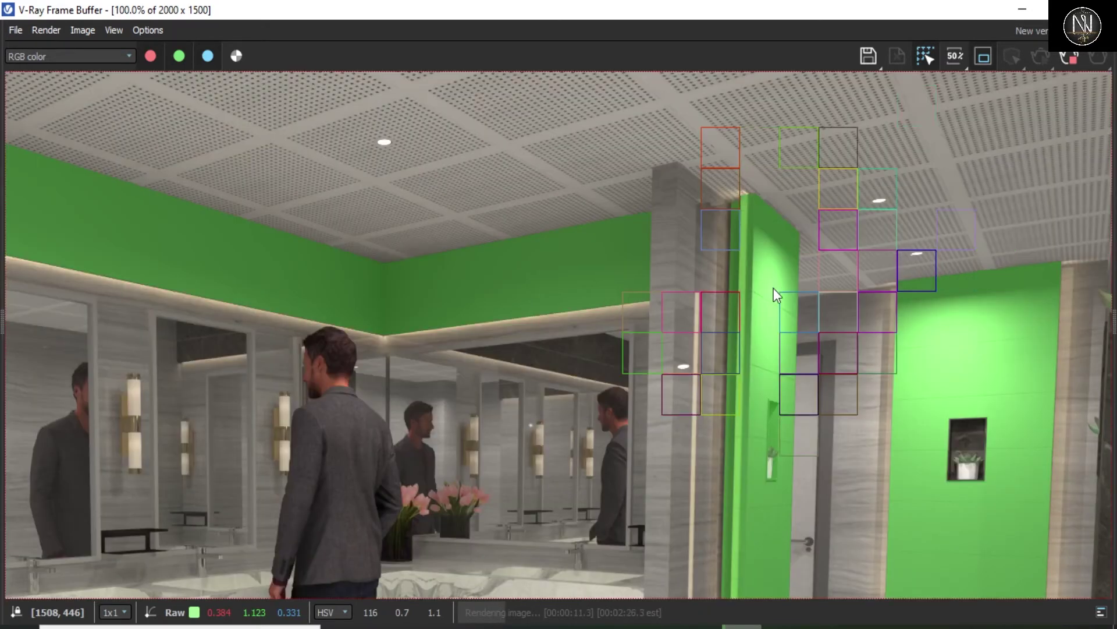
double_click(923, 333)
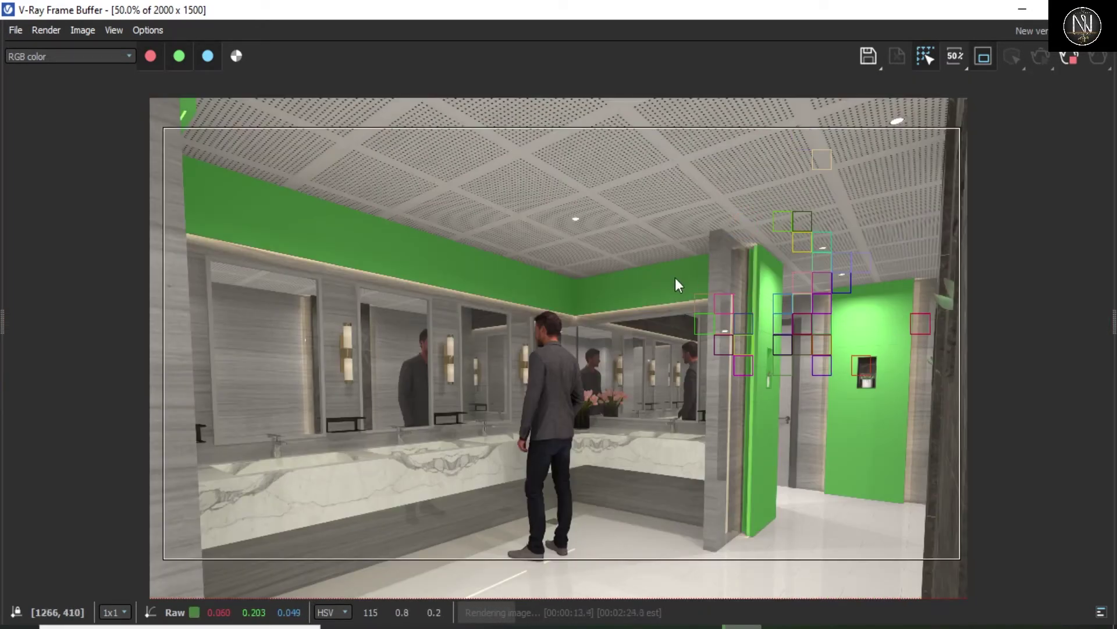
double_click(806, 314)
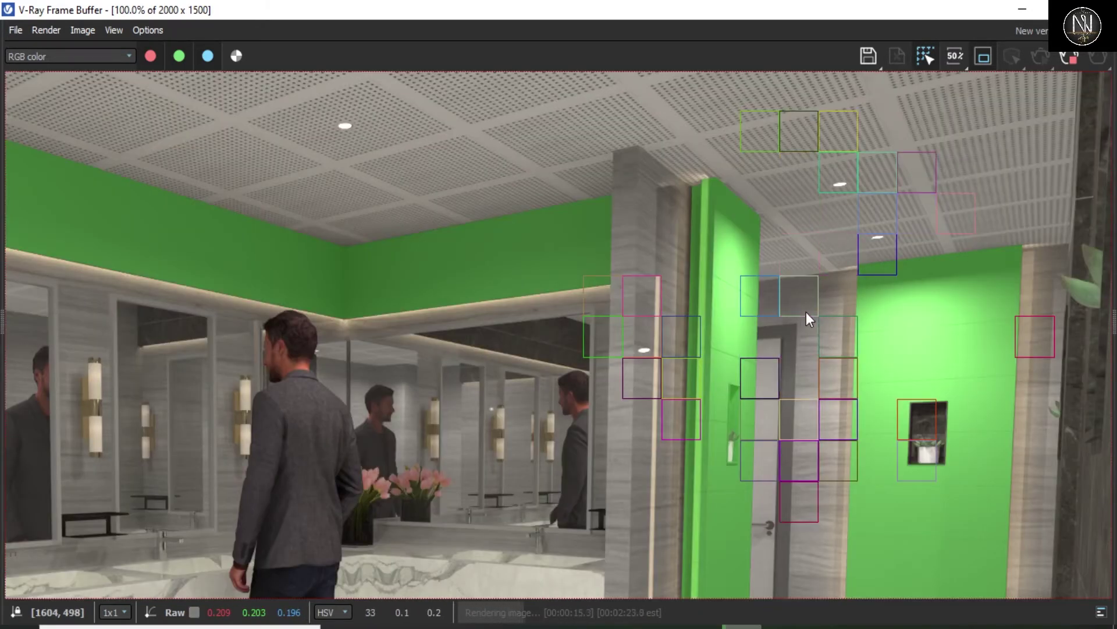
double_click(807, 313)
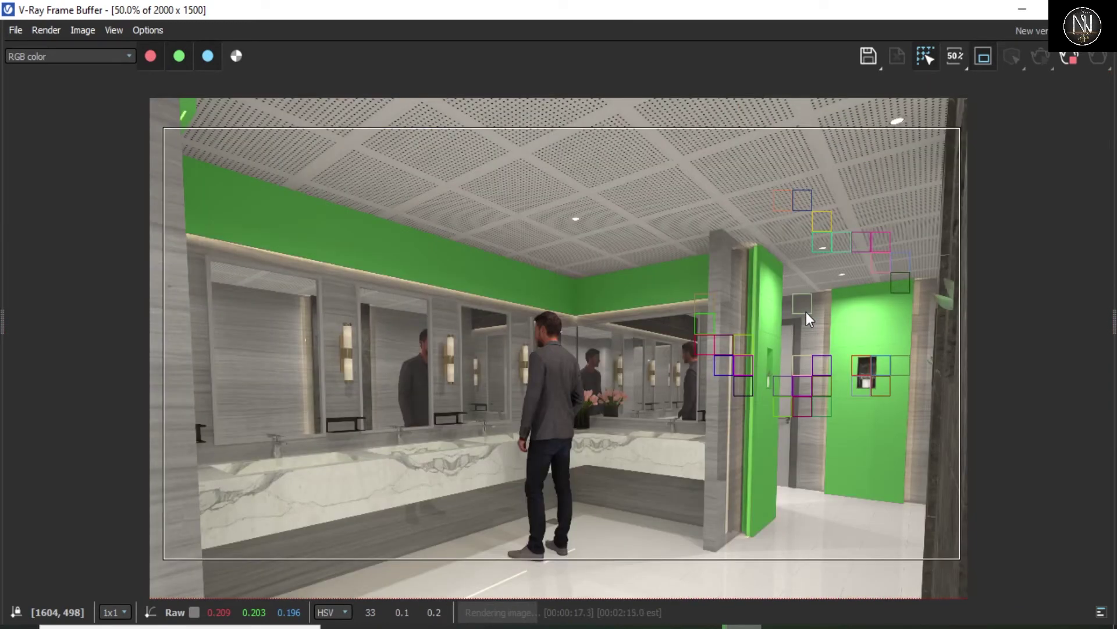
double_click(806, 313)
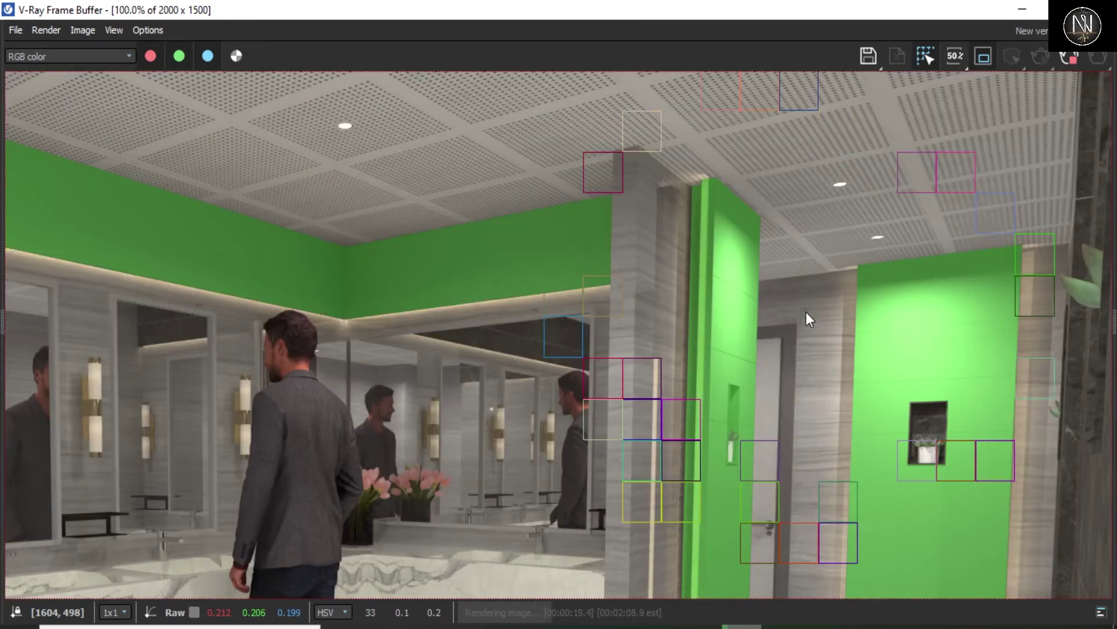
double_click(806, 312)
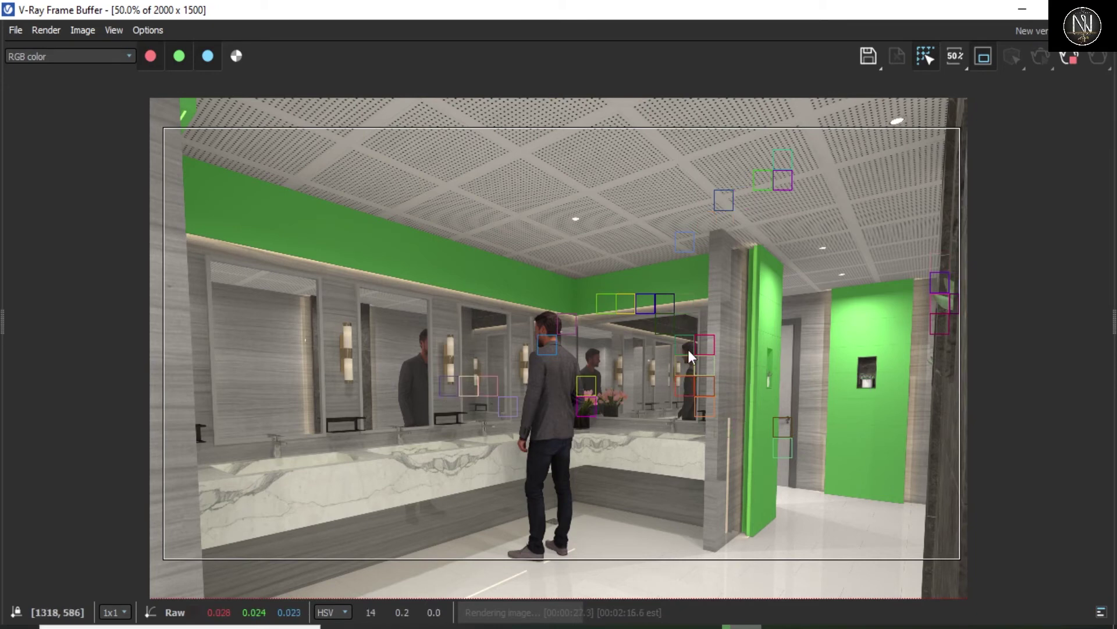
double_click(763, 292)
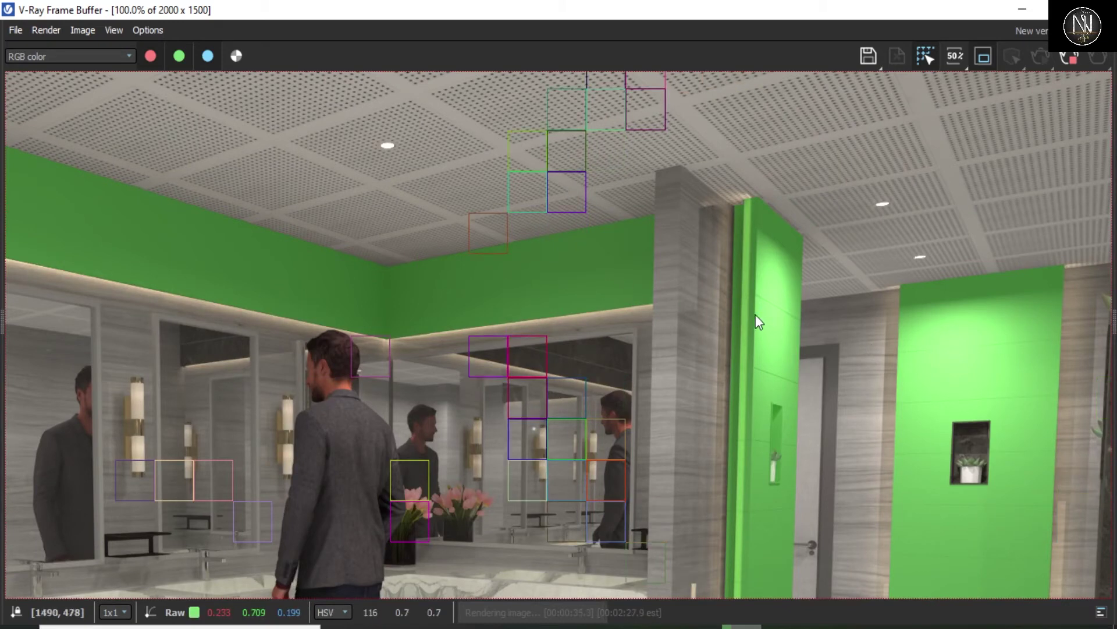
scroll(756, 314, down, 1)
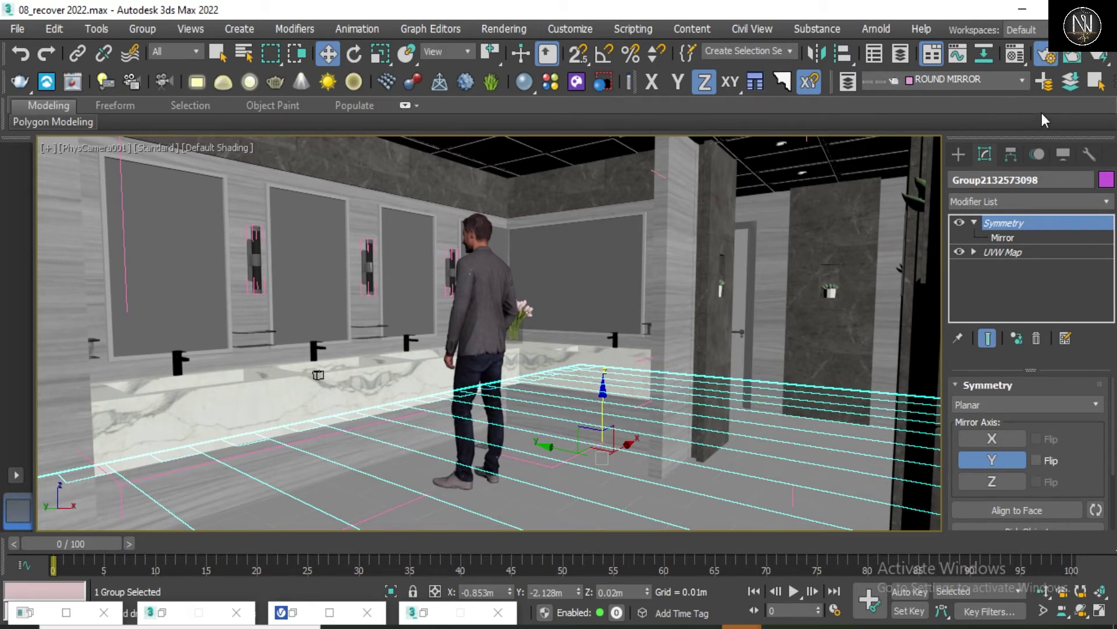
Step: Create a new layer named 'floor' holding the selected floor
click(1043, 85)
text(nbo)
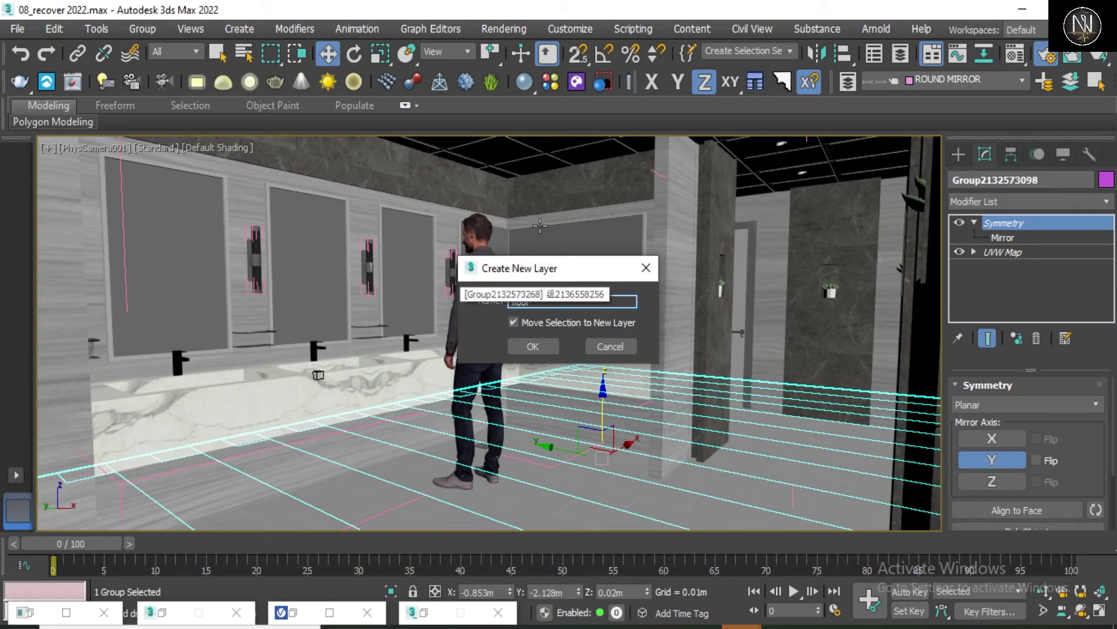
drag(578, 269, 587, 263)
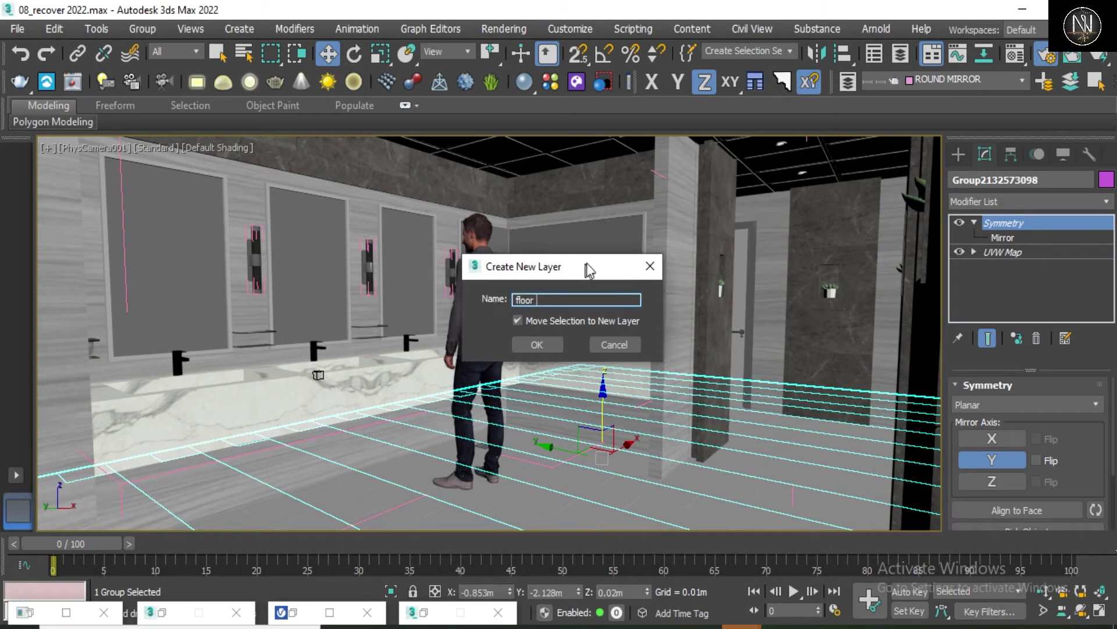
click(542, 340)
Step: Load 3d66model2016-B116-19-9689921121.jpg as the grey stone bitmap in the floor's C1 base material
key(m)
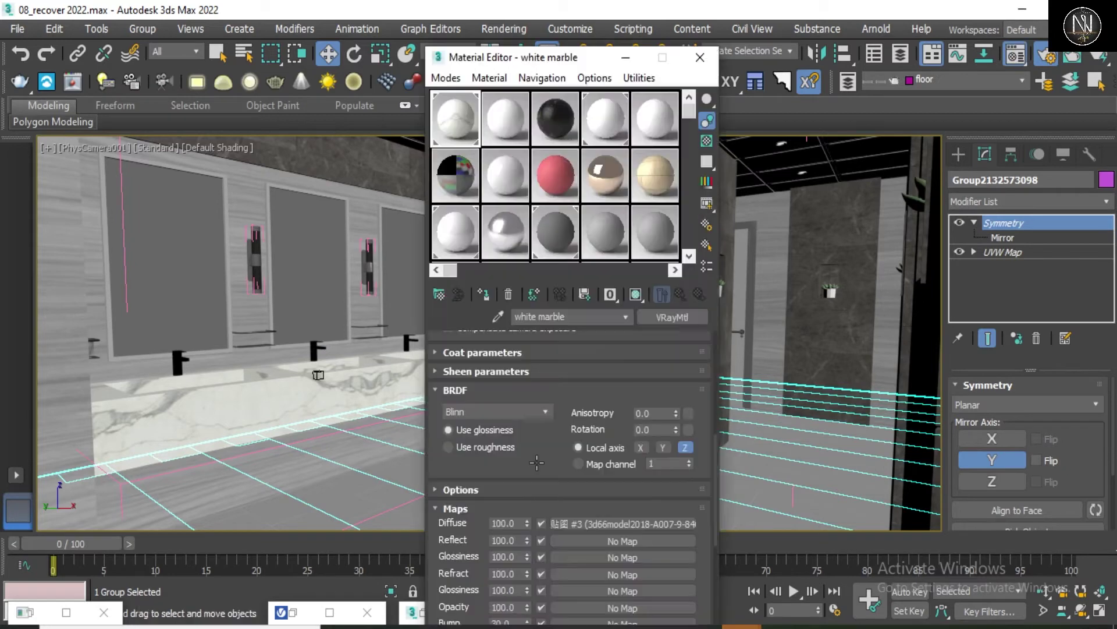
click(498, 319)
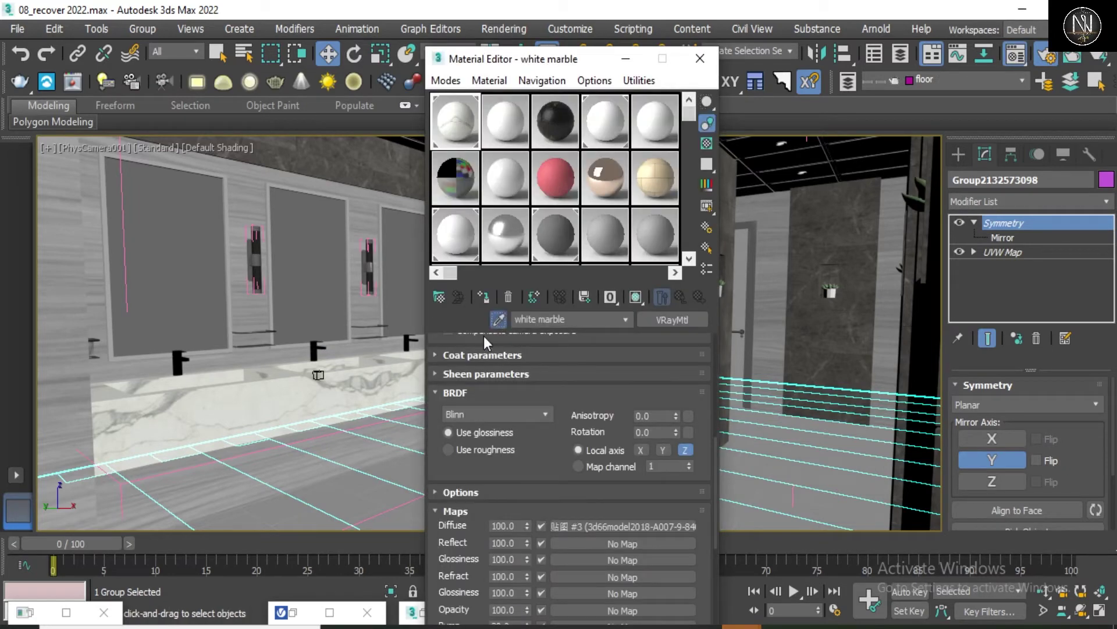
click(345, 501)
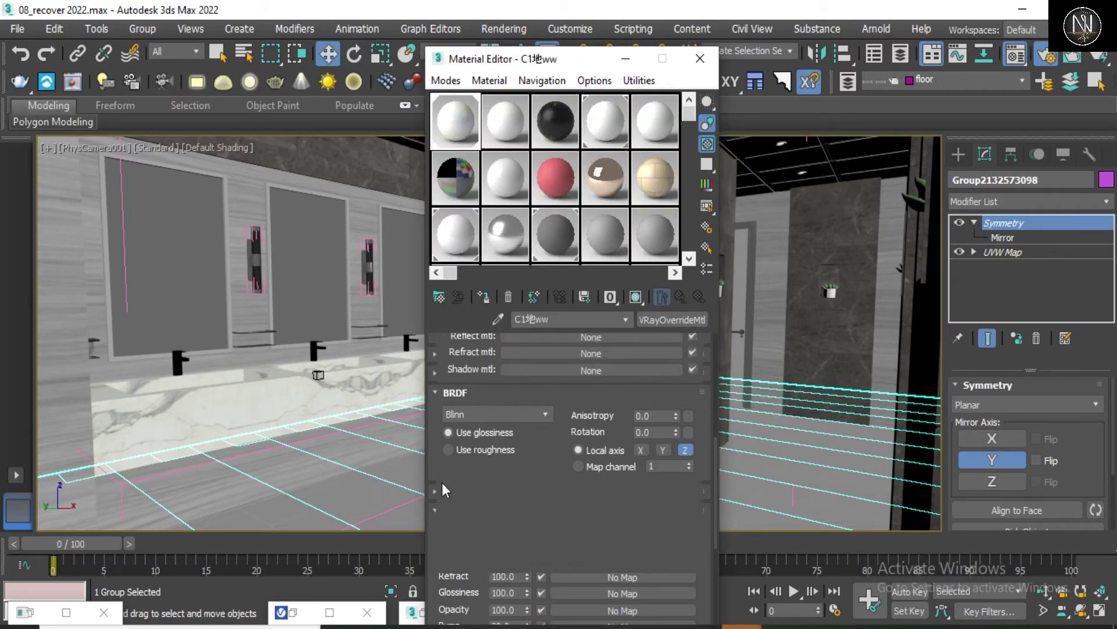
click(581, 364)
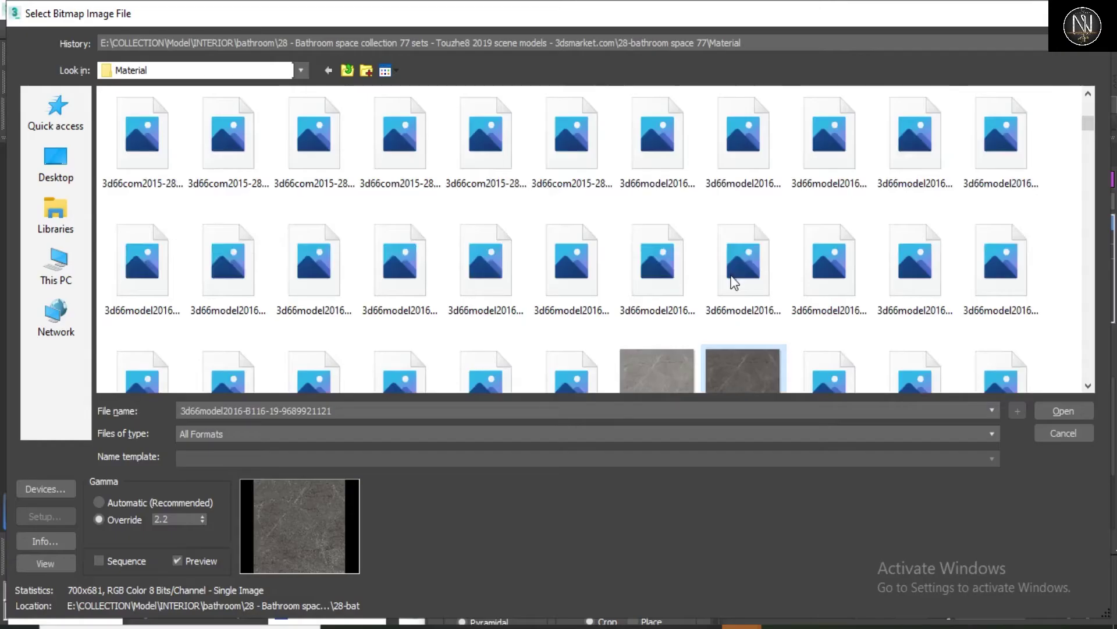
scroll(751, 344, down, 2)
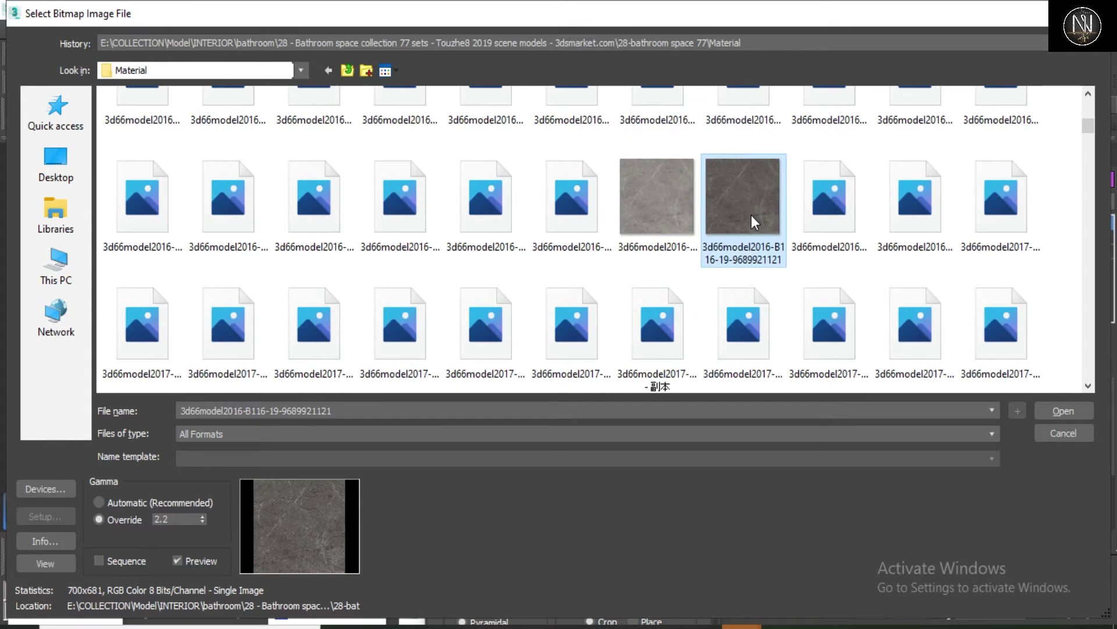
click(1056, 411)
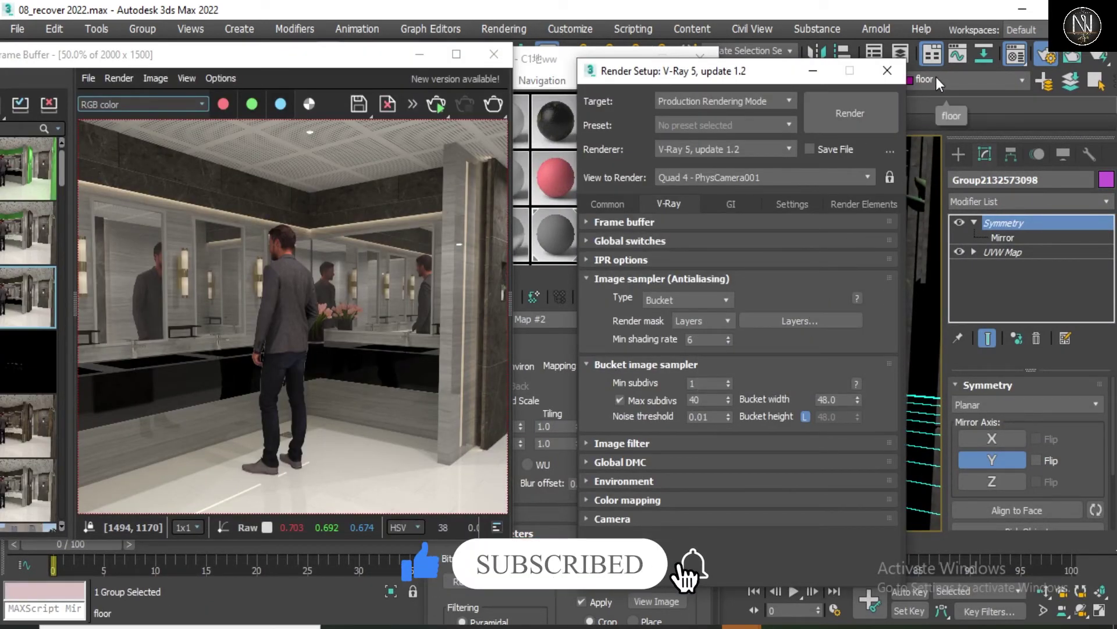
Step: Pick the 'floor' layer in the render mask's Layers list and confirm it
click(800, 320)
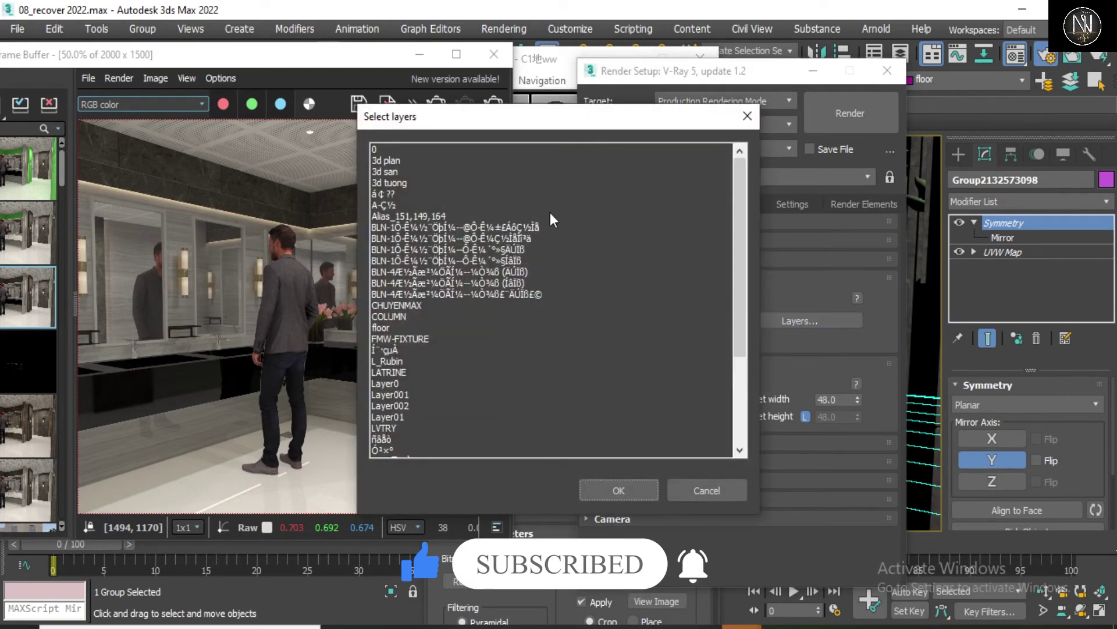
drag(741, 196, 738, 323)
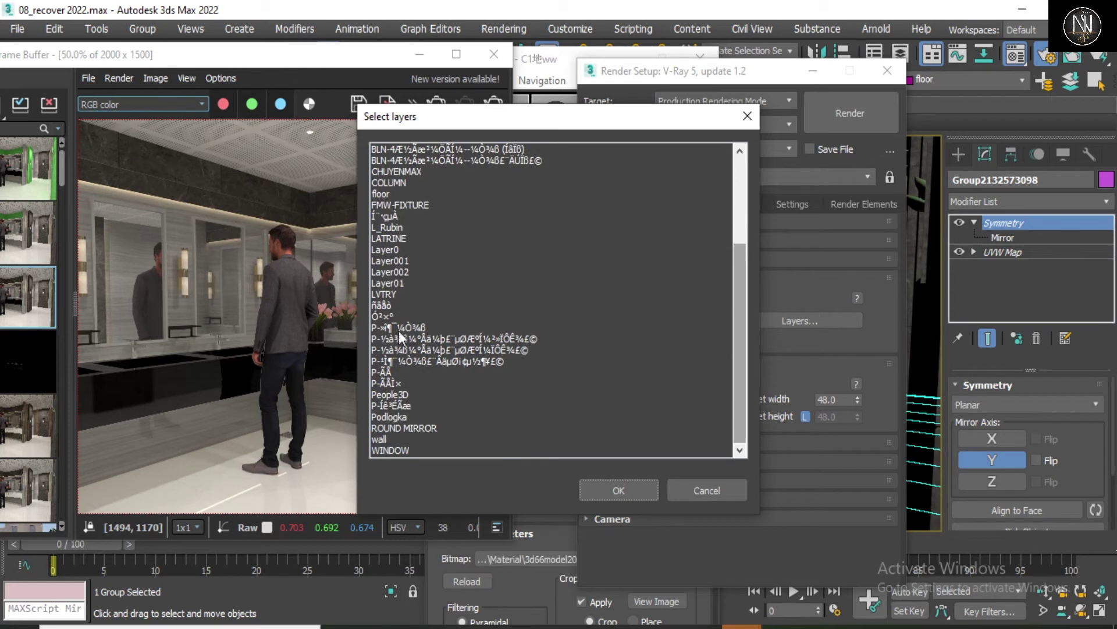
scroll(396, 311, up, 1)
click(385, 227)
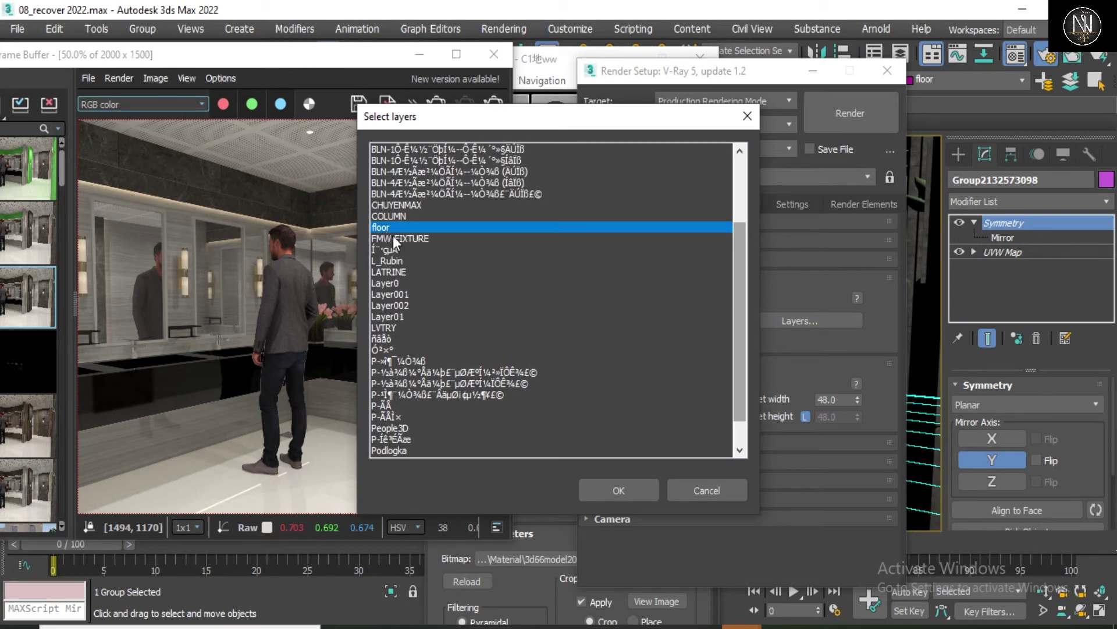
click(603, 490)
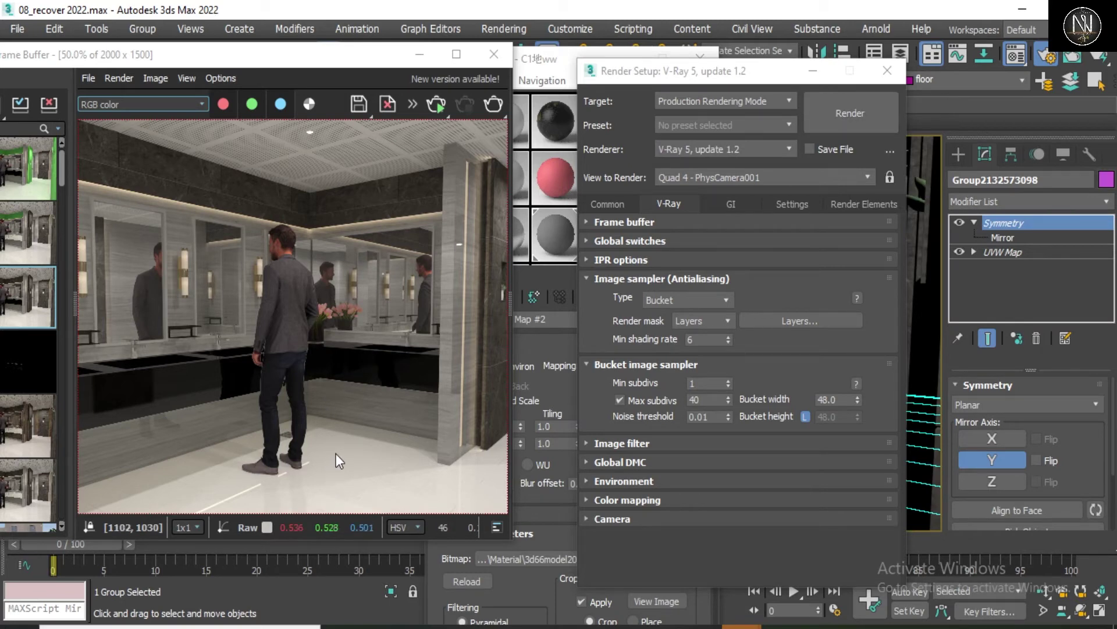
Step: Maximize the V-Ray Frame Buffer and re-render with only the floor layer recalculated
click(456, 55)
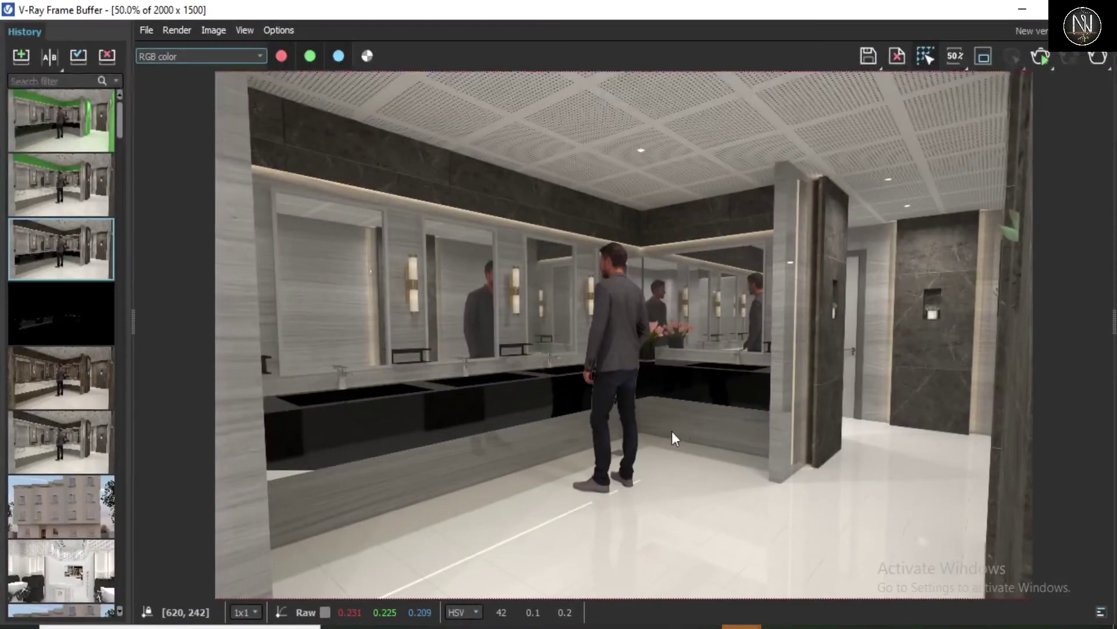
click(1099, 57)
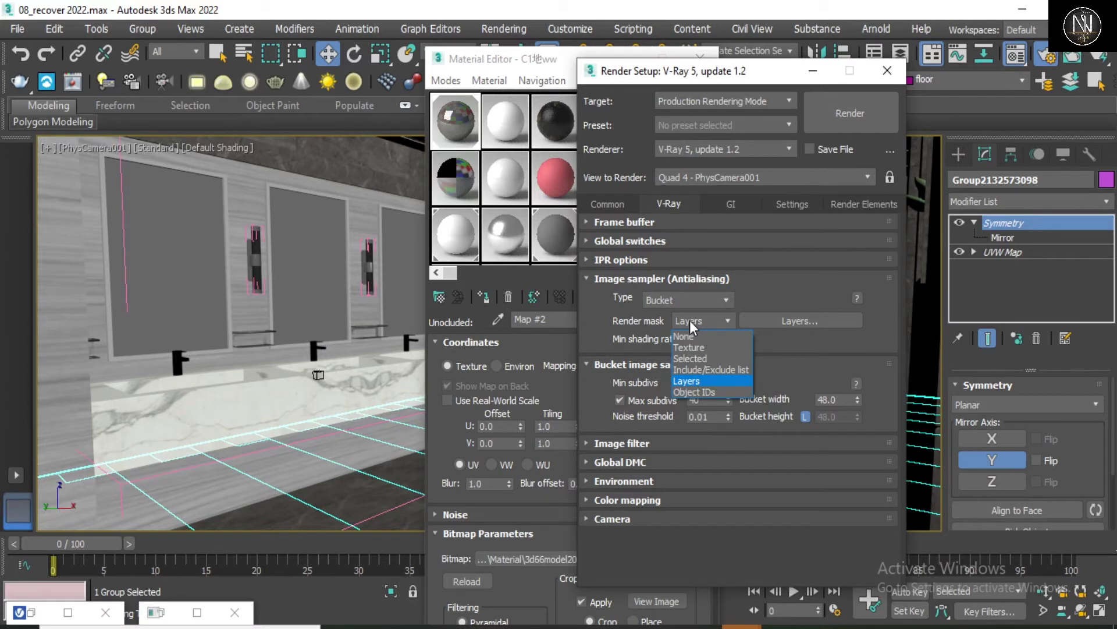
Step: Set the V-Ray Render mask dropdown to Object IDs and move Render Setup to the left
click(687, 393)
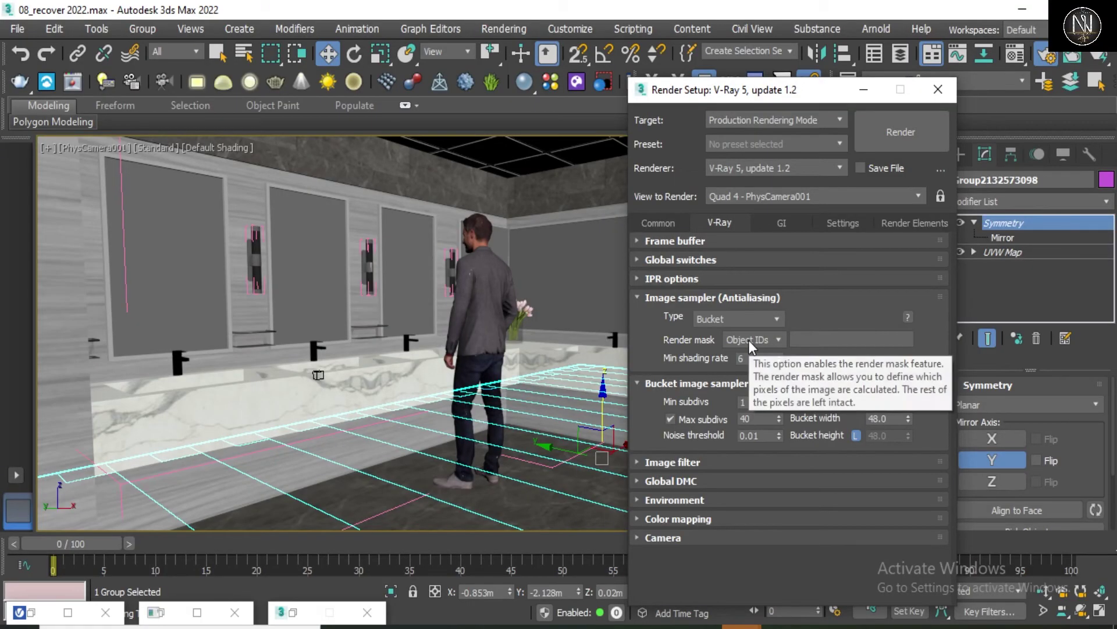
click(749, 340)
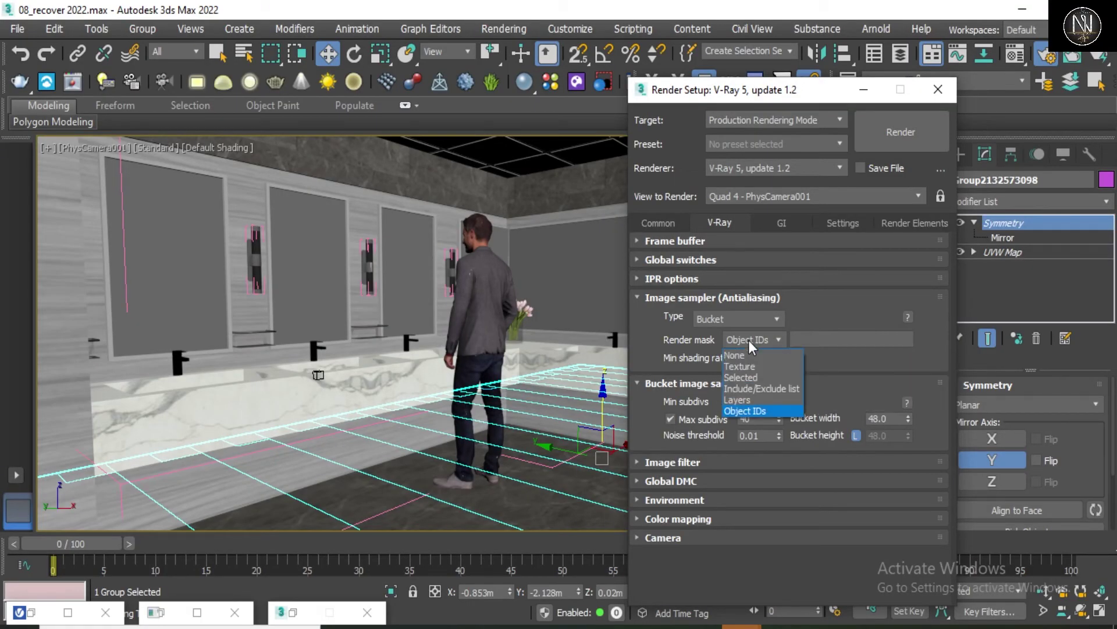
click(748, 340)
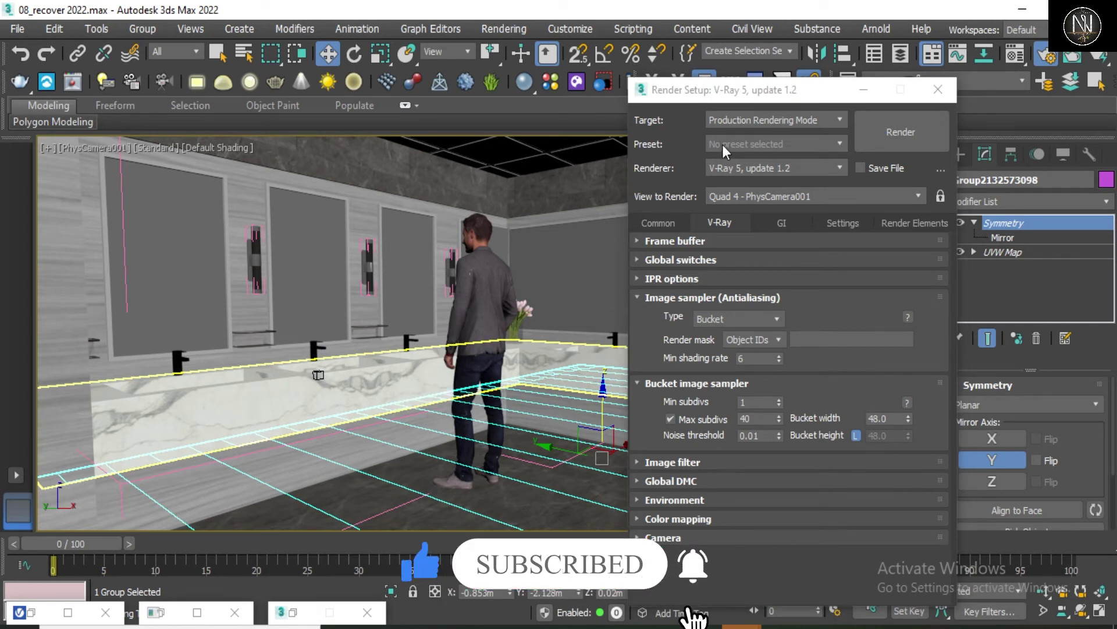
drag(784, 93, 287, 83)
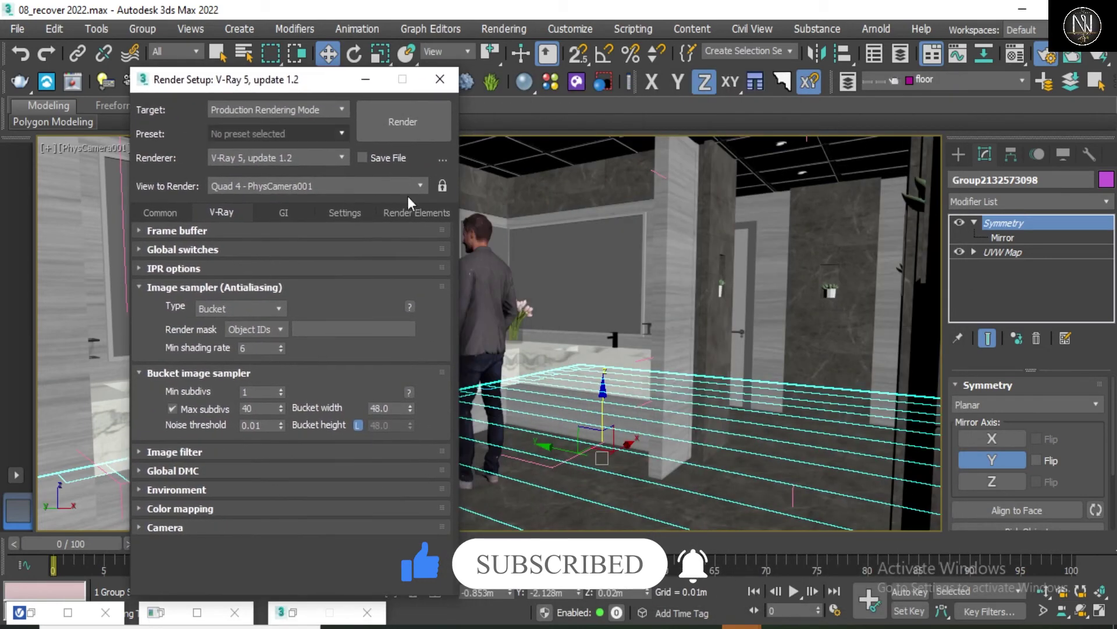
click(711, 213)
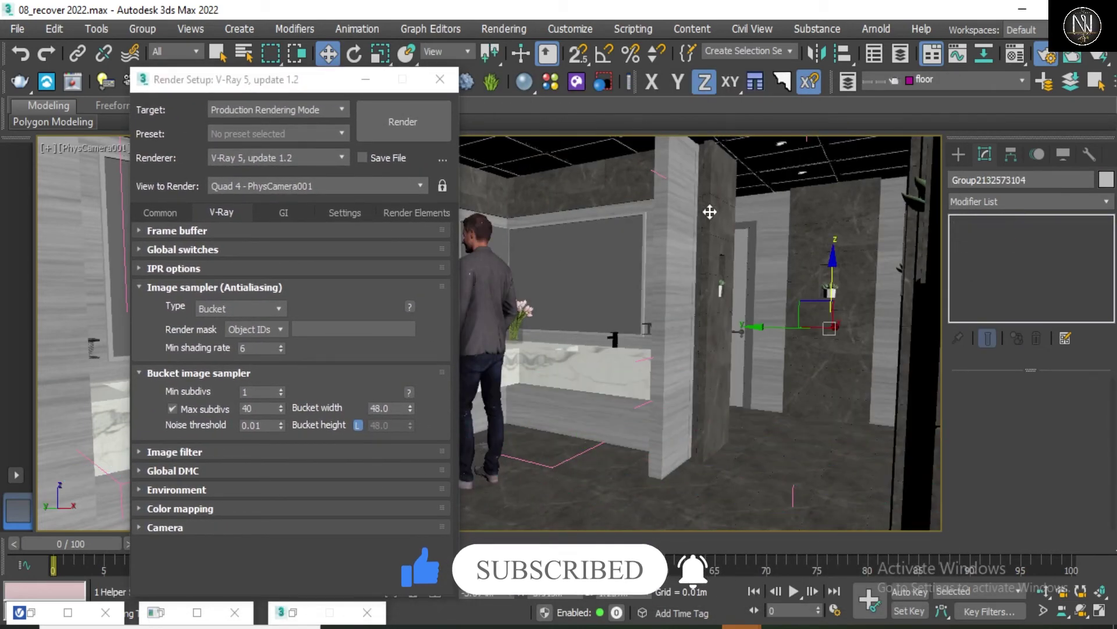
click(706, 273)
click(718, 354)
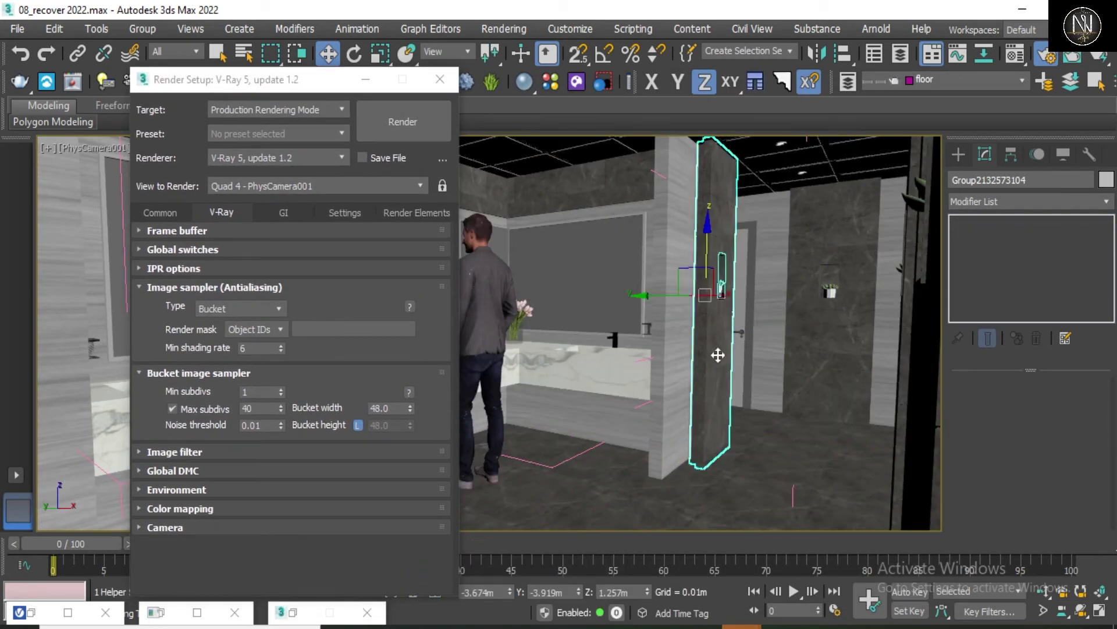
drag(667, 298, 844, 314)
right_click(845, 314)
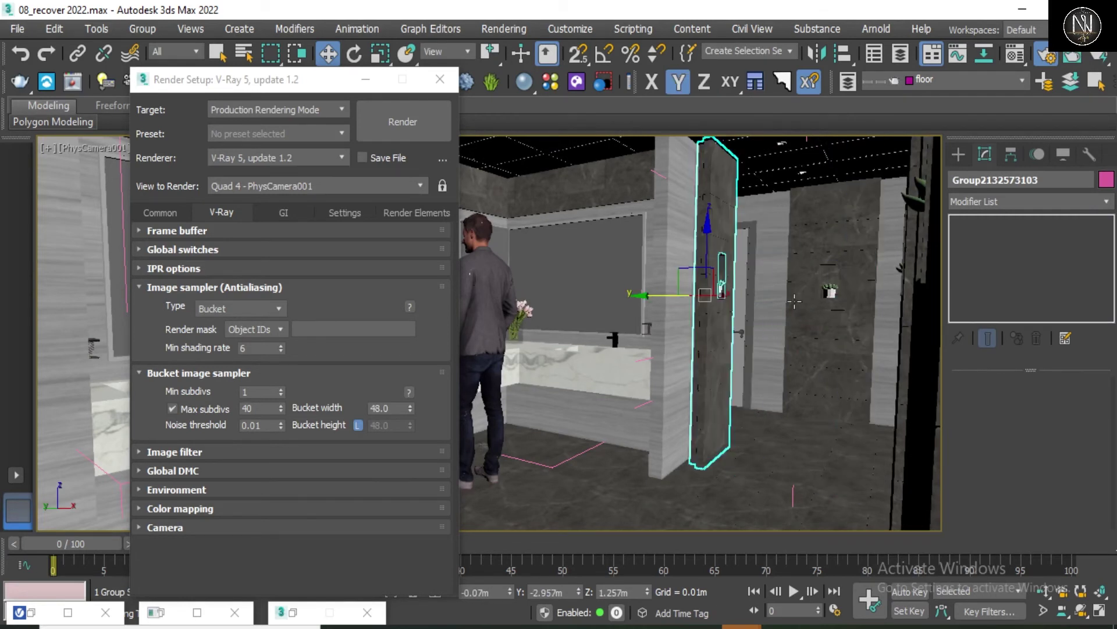
Step: Set the pillar's G-Buffer Object ID to 1 in Object Properties
right_click(707, 310)
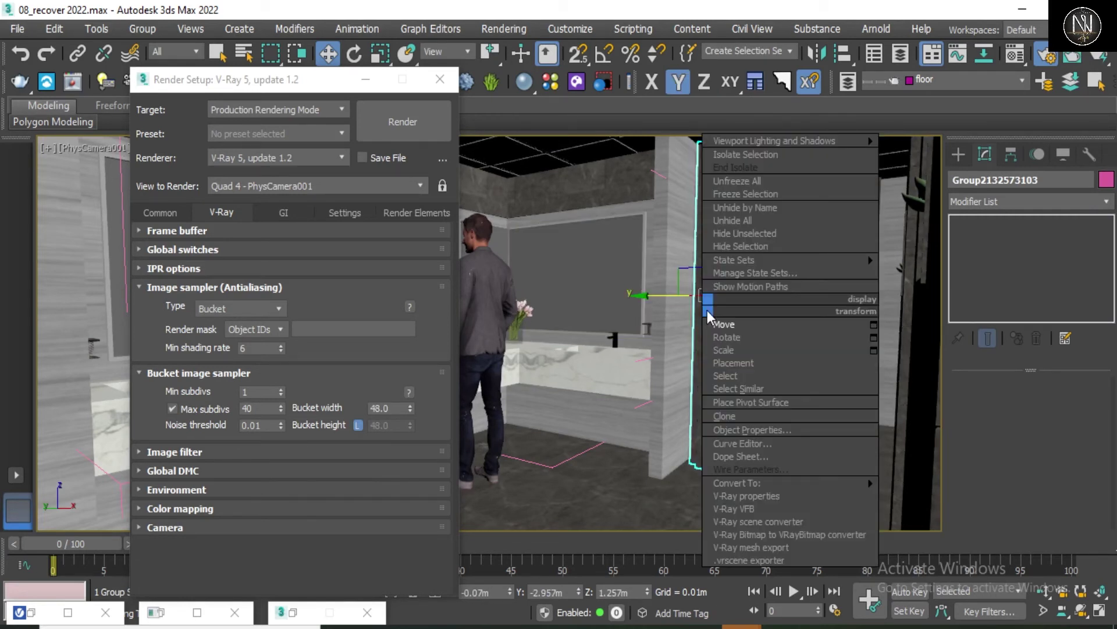
click(731, 431)
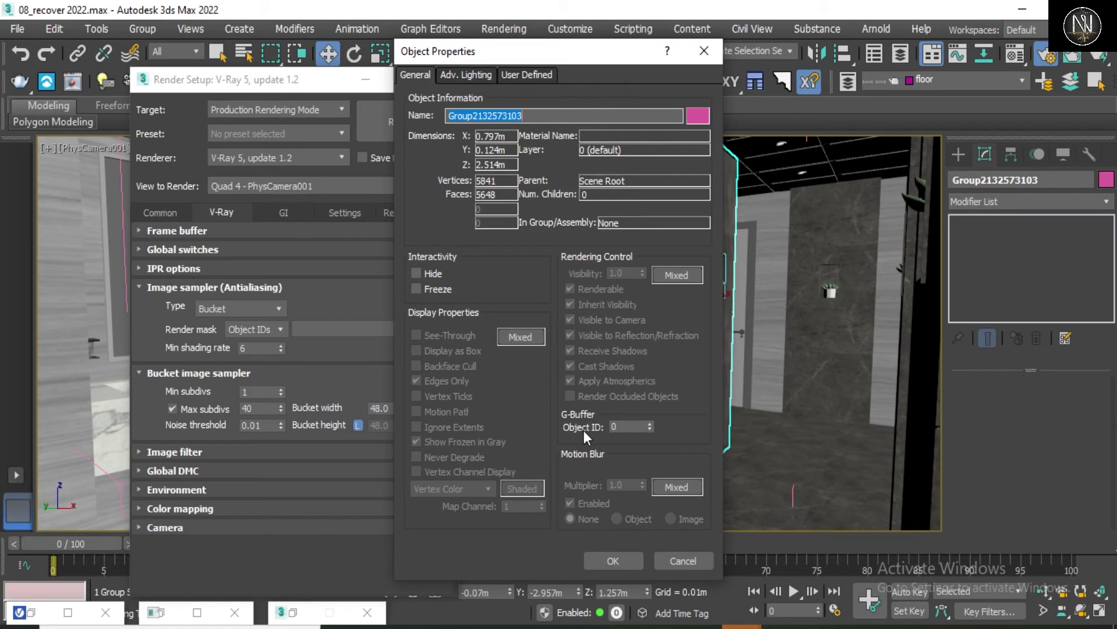
double_click(631, 431)
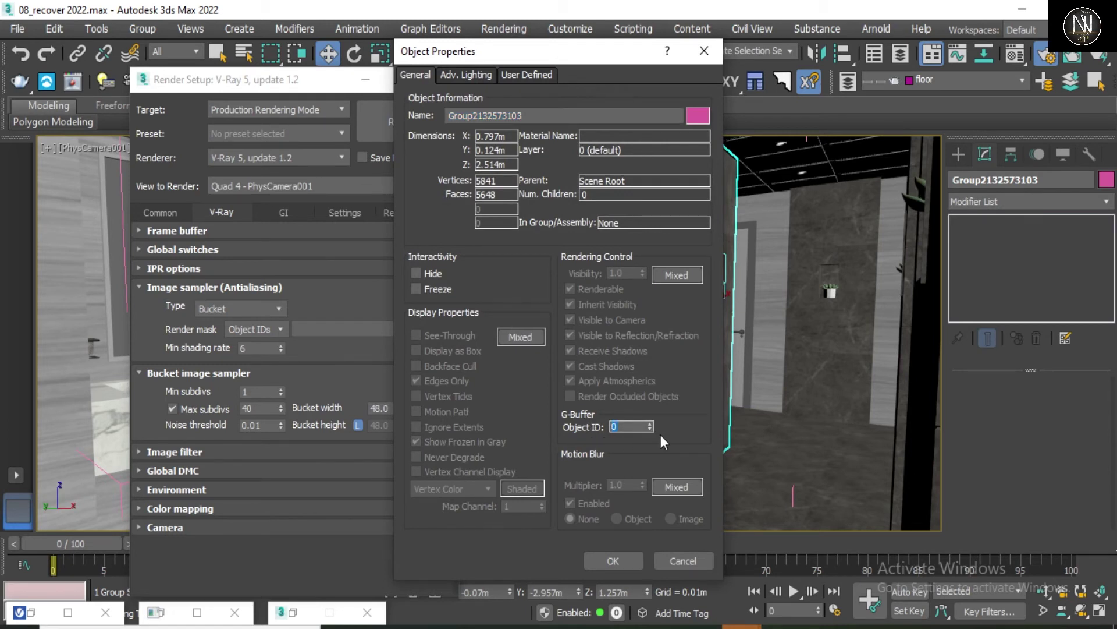
text(1)
click(617, 560)
drag(305, 85, 385, 84)
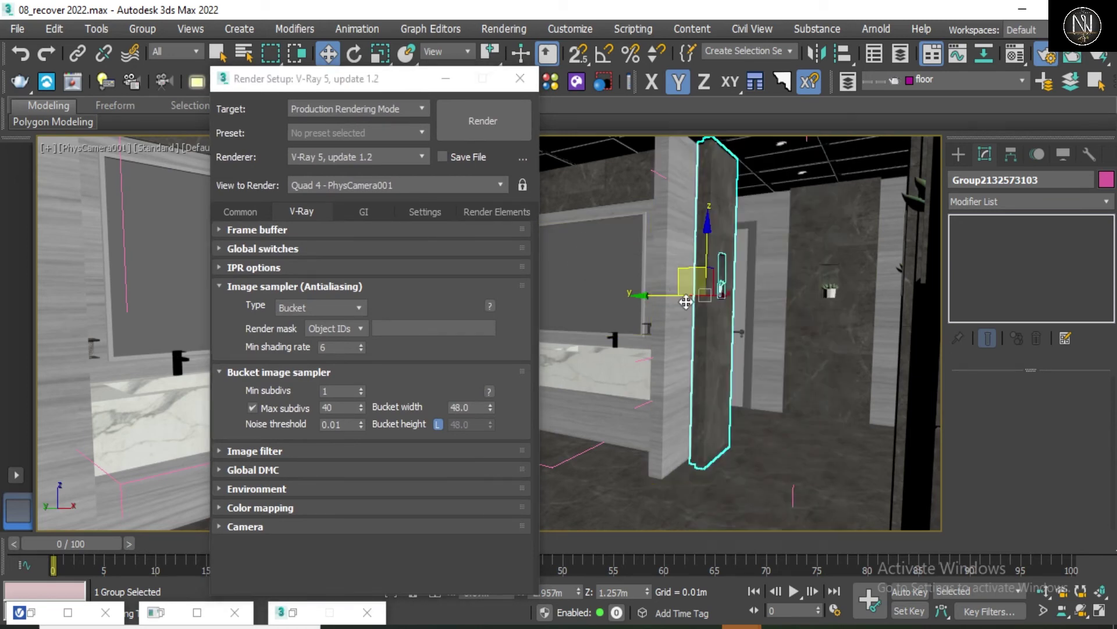
Step: Eyedrop the panel's material and disable its Diffuse map so it is flat green
key(m)
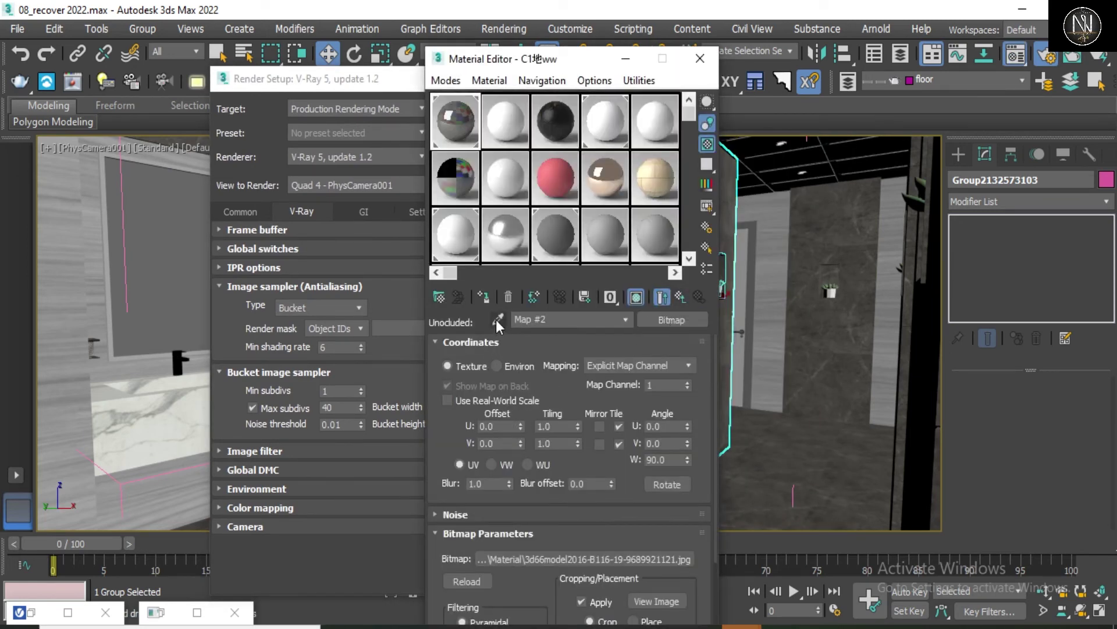
click(497, 320)
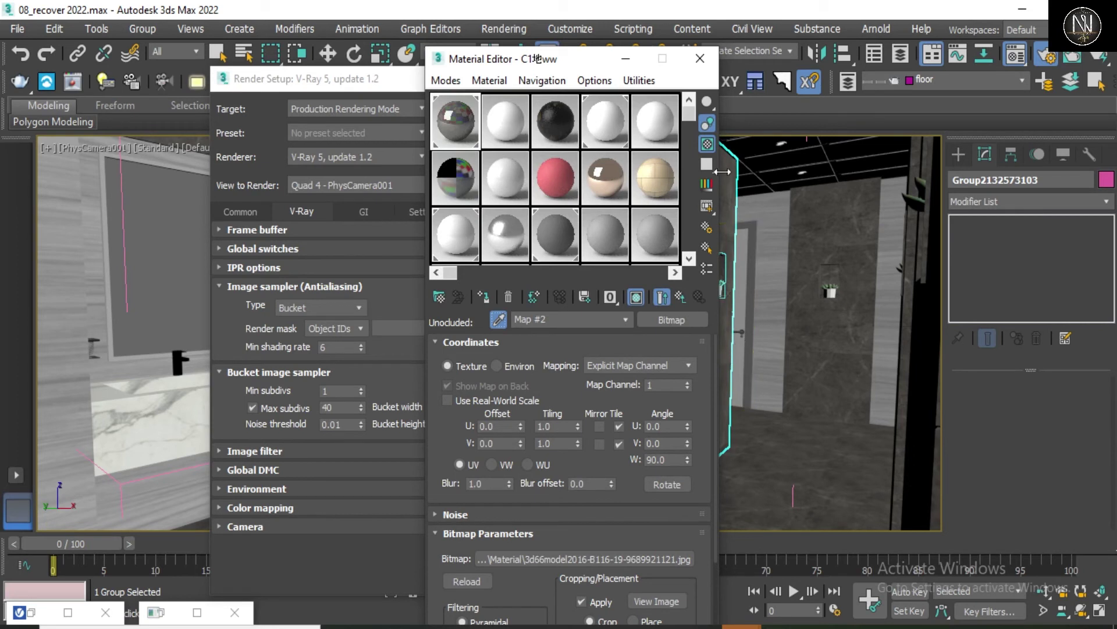
click(656, 300)
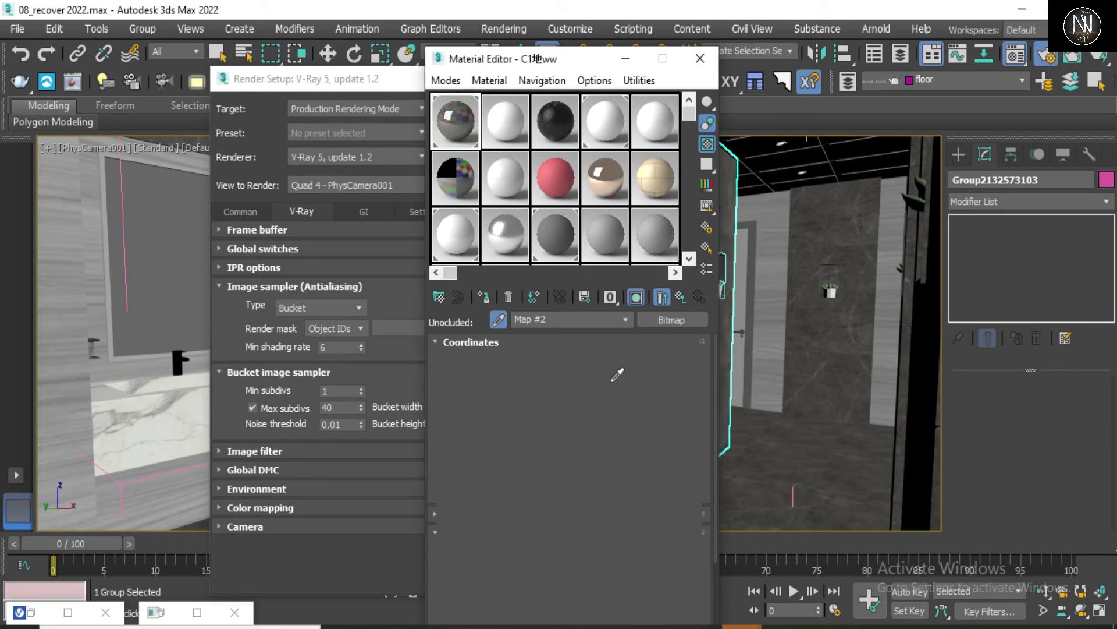
scroll(574, 420, up, 4)
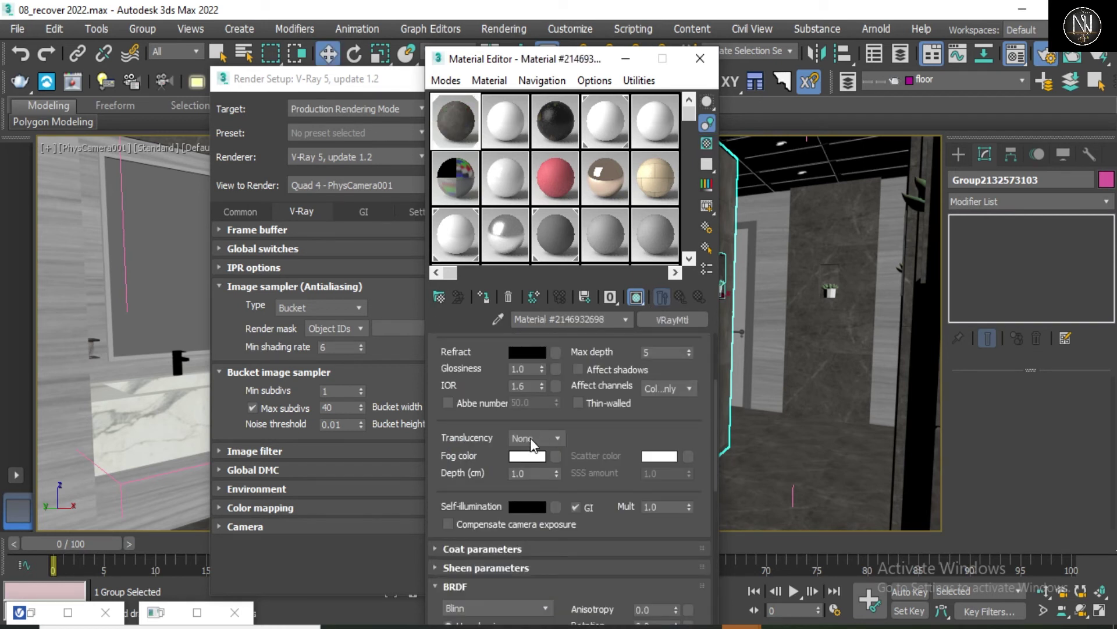
scroll(496, 431, down, 5)
scroll(500, 434, down, 2)
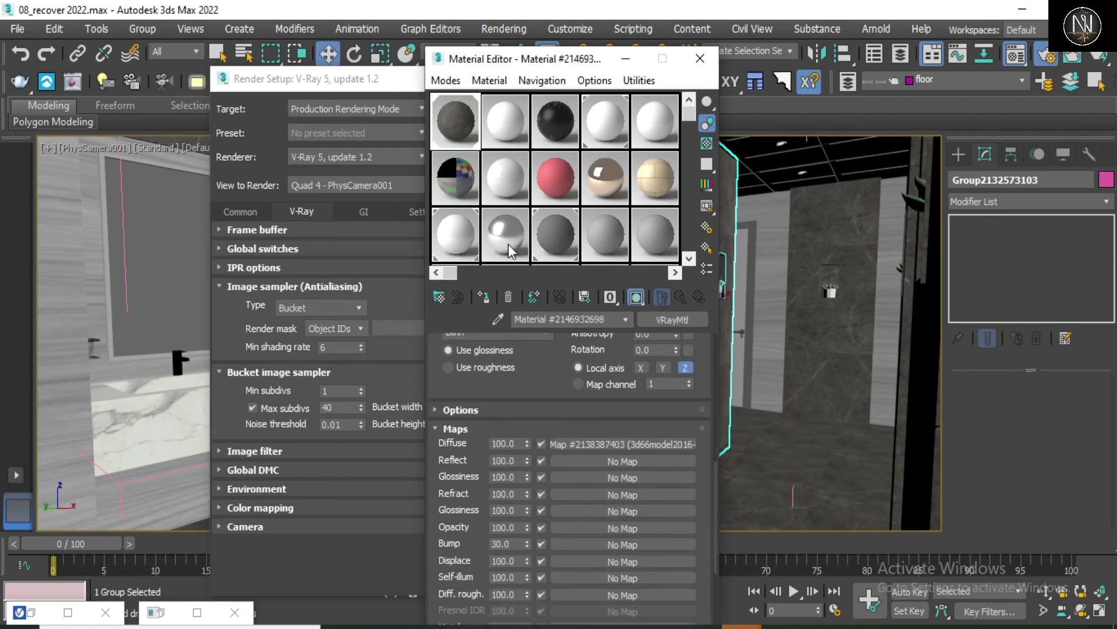
click(542, 444)
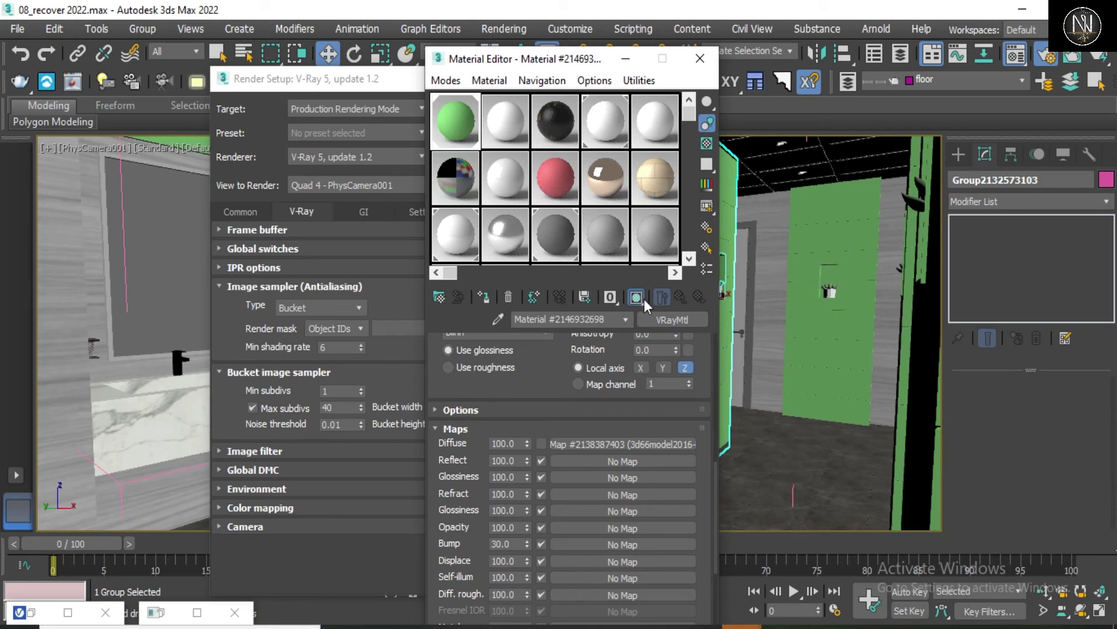
click(700, 58)
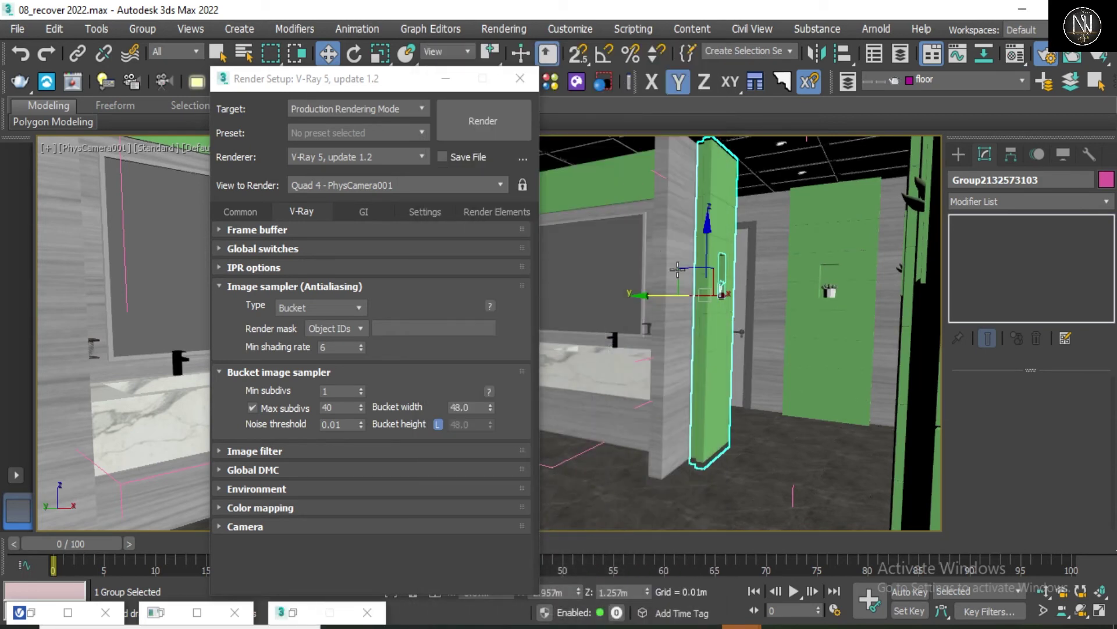
Step: Limit the Object IDs render mask to ID 1
drag(706, 259, 716, 200)
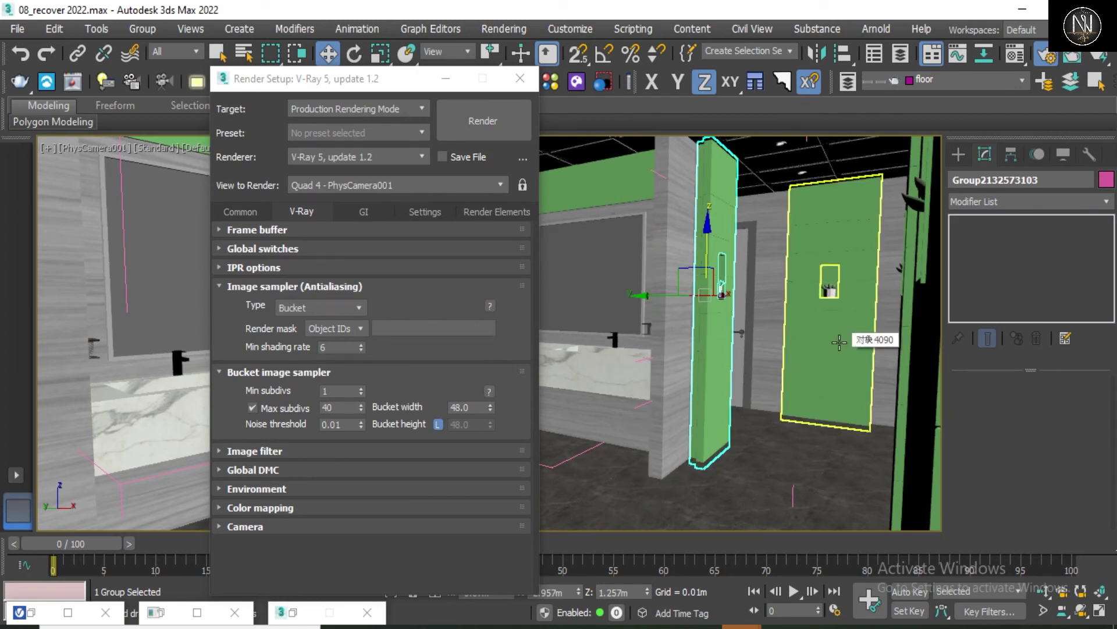
click(411, 327)
text(1)
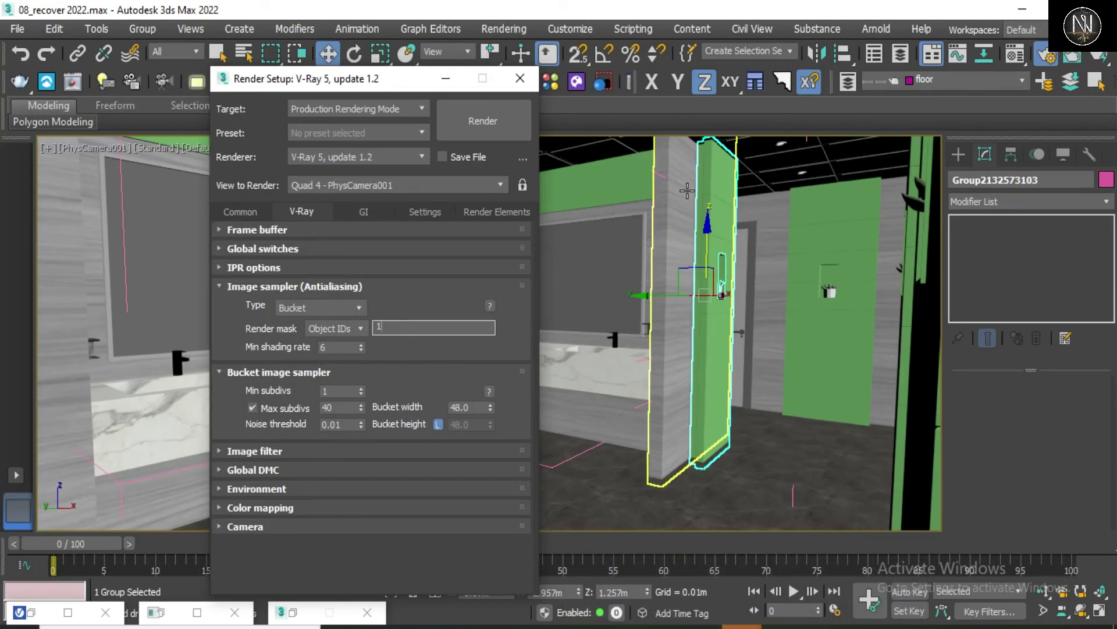
mouse_move(712, 255)
mouse_down()
mouse_move(719, 243)
mouse_move(719, 255)
mouse_up()
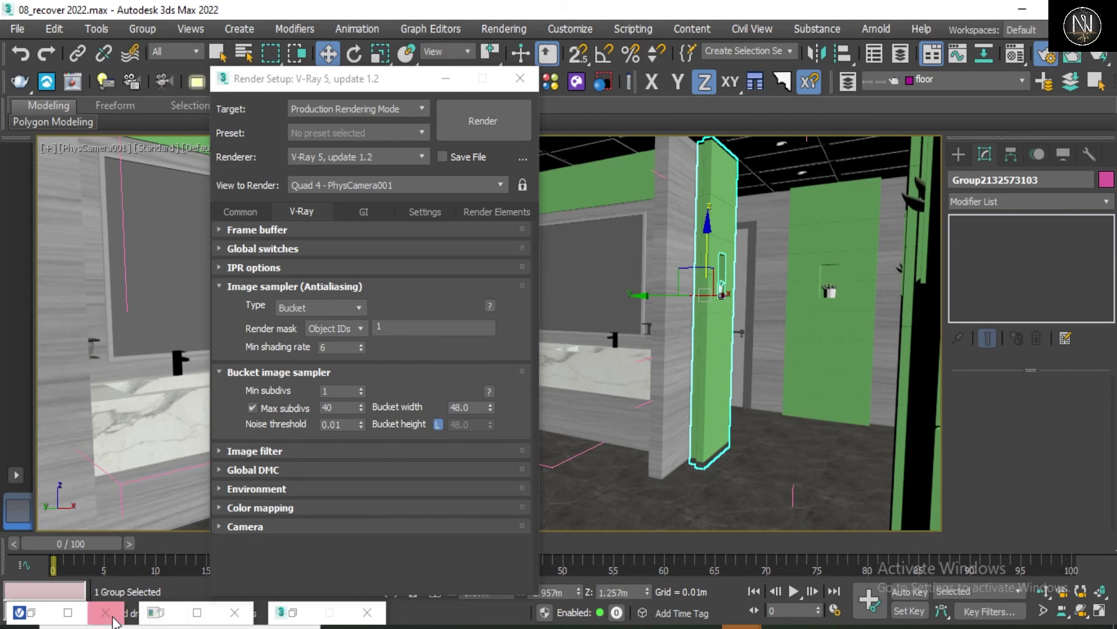
Step: Region-render a rectangle around the right-hand pillar, so it renders flat green
click(64, 611)
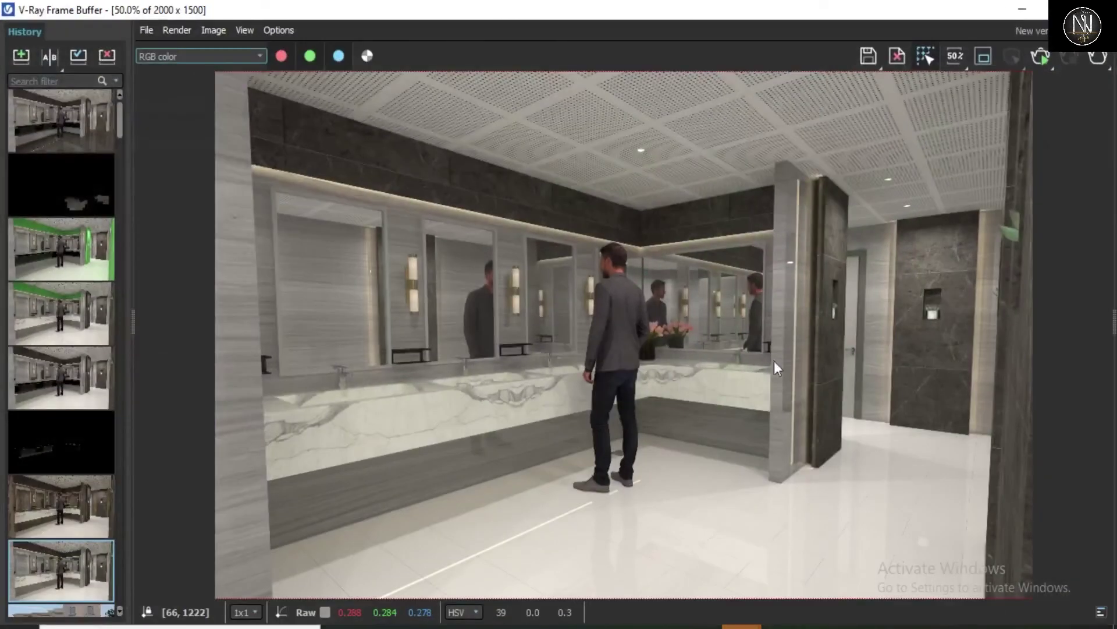
click(983, 56)
mouse_move(778, 117)
mouse_down()
mouse_move(970, 470)
mouse_move(1013, 486)
mouse_up()
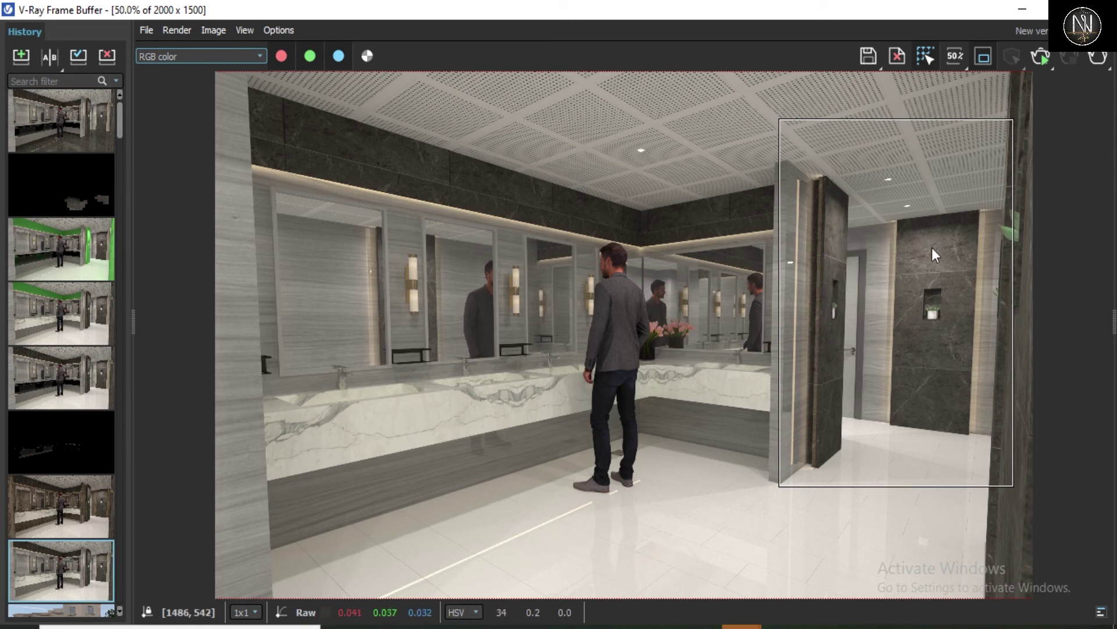
click(1094, 58)
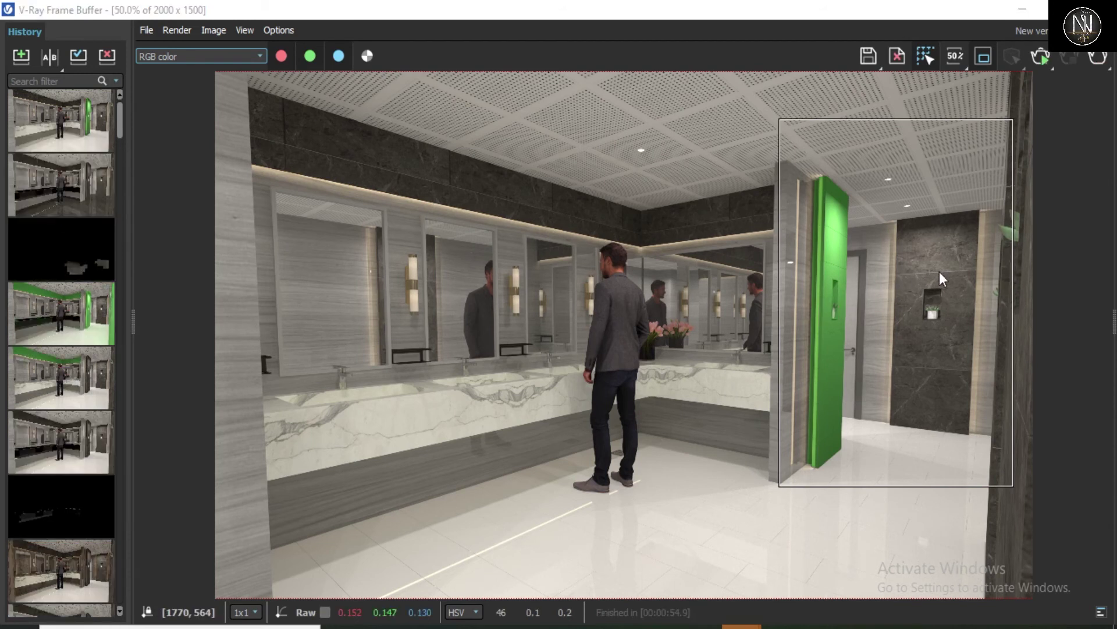
Step: Give the back-wall green panel object ID 2 and extend the render mask IDs to 1,2
click(1021, 10)
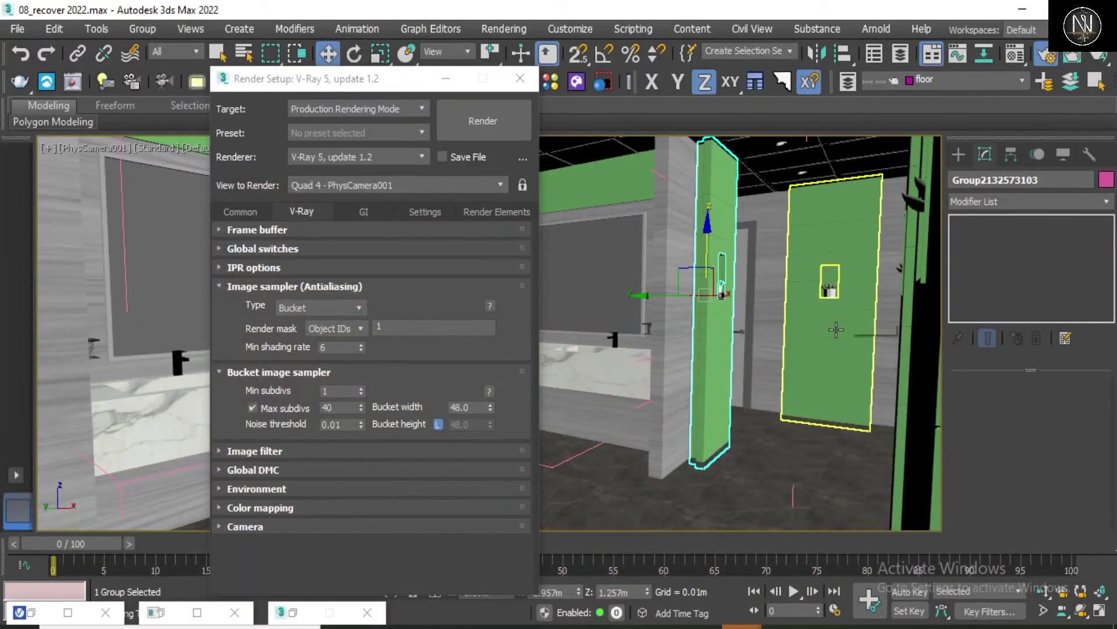
click(837, 329)
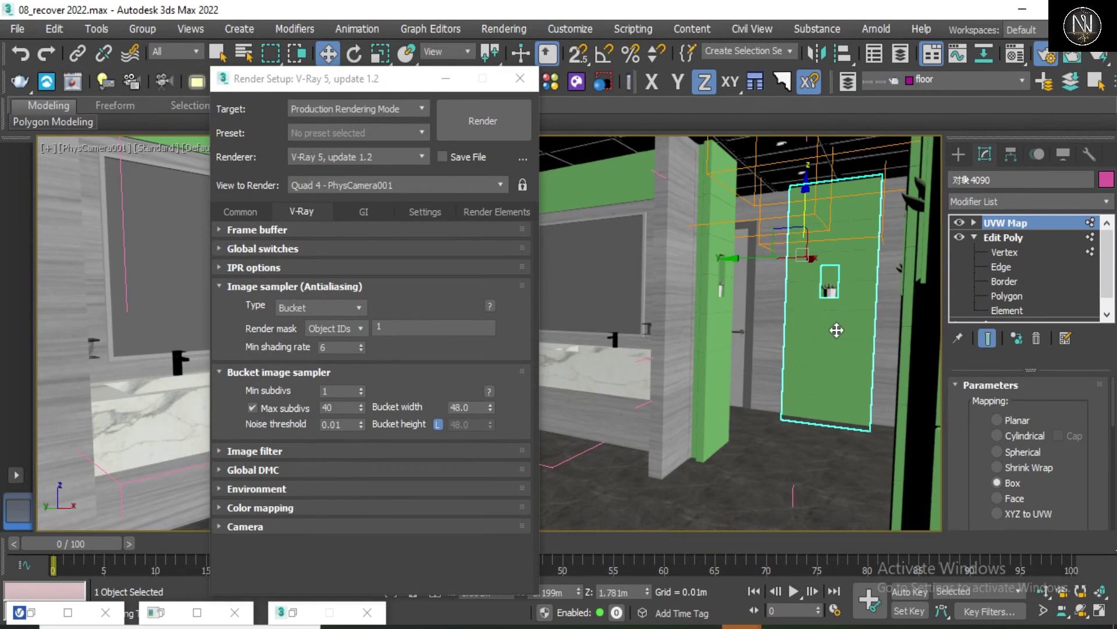
right_click(837, 330)
click(877, 445)
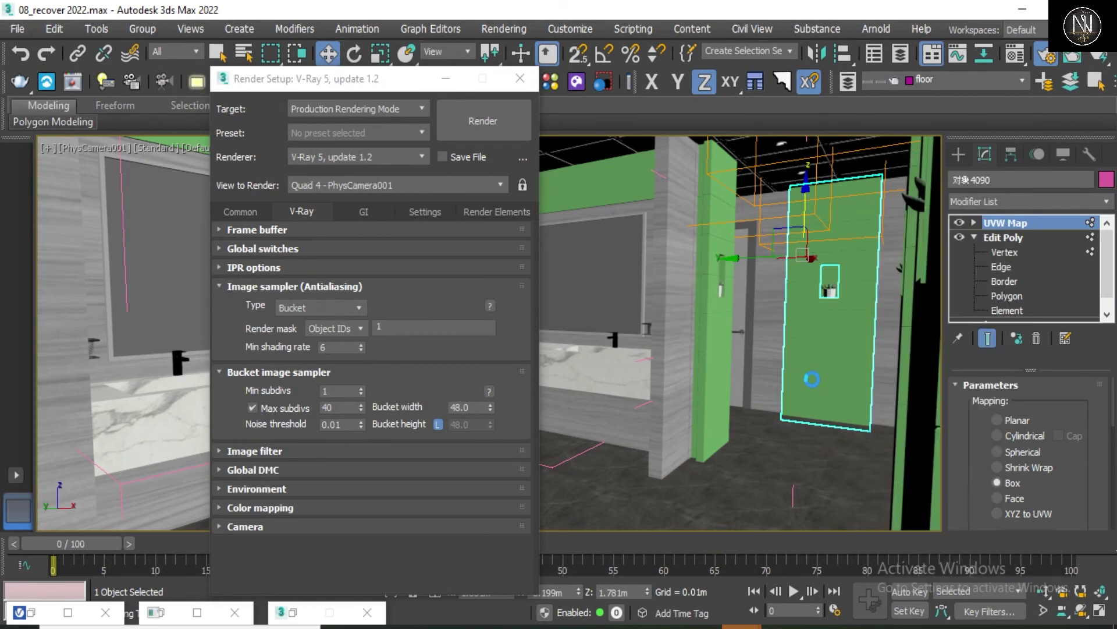
click(634, 427)
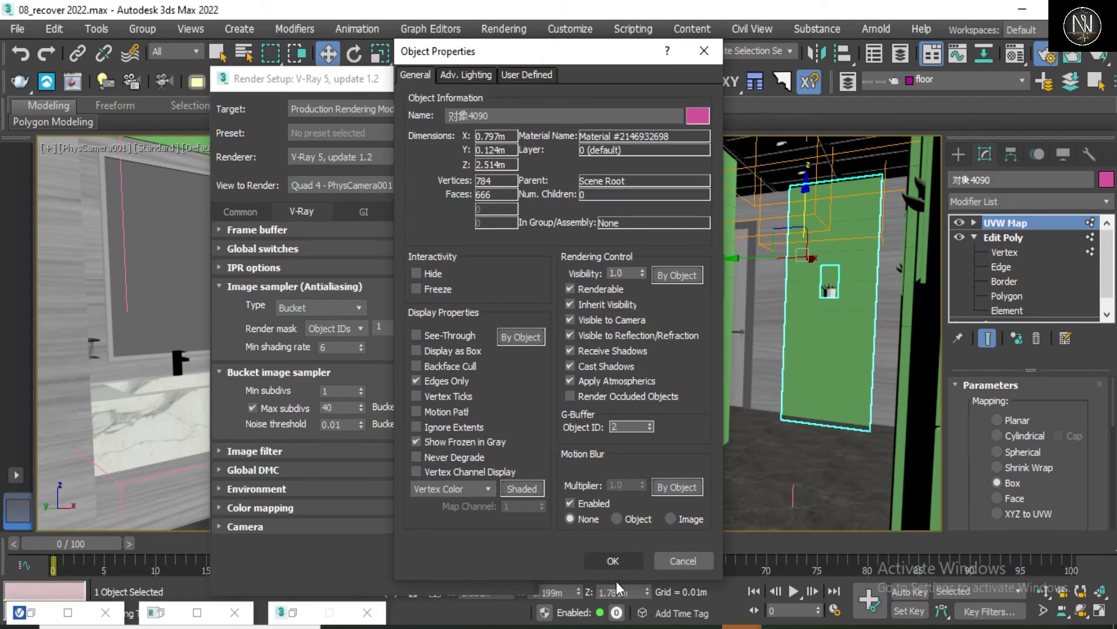
click(603, 559)
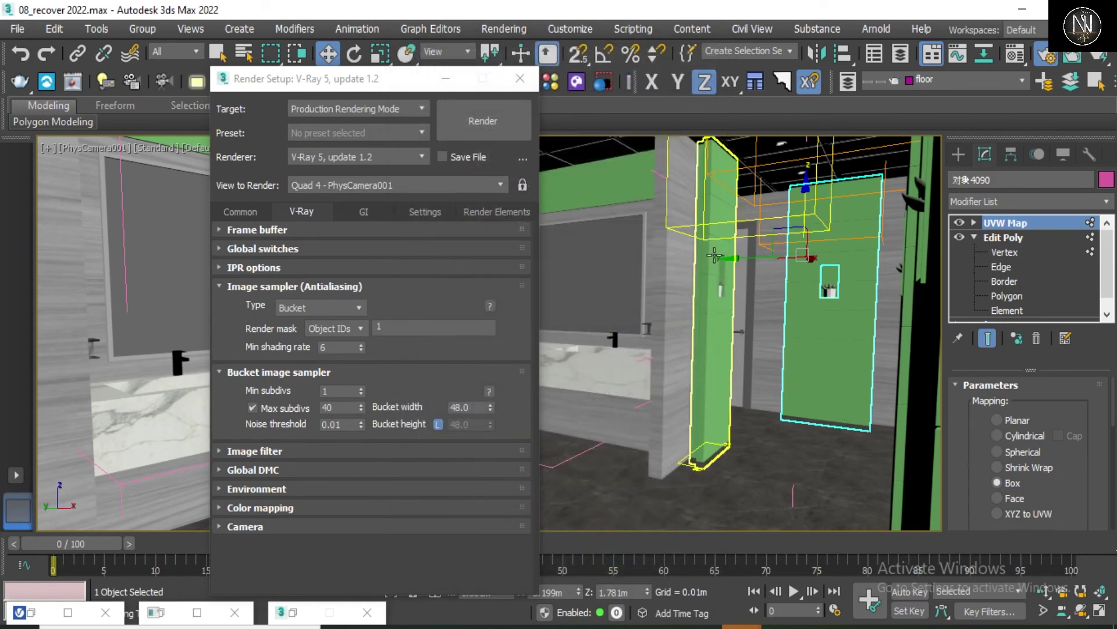
click(418, 324)
text(,2)
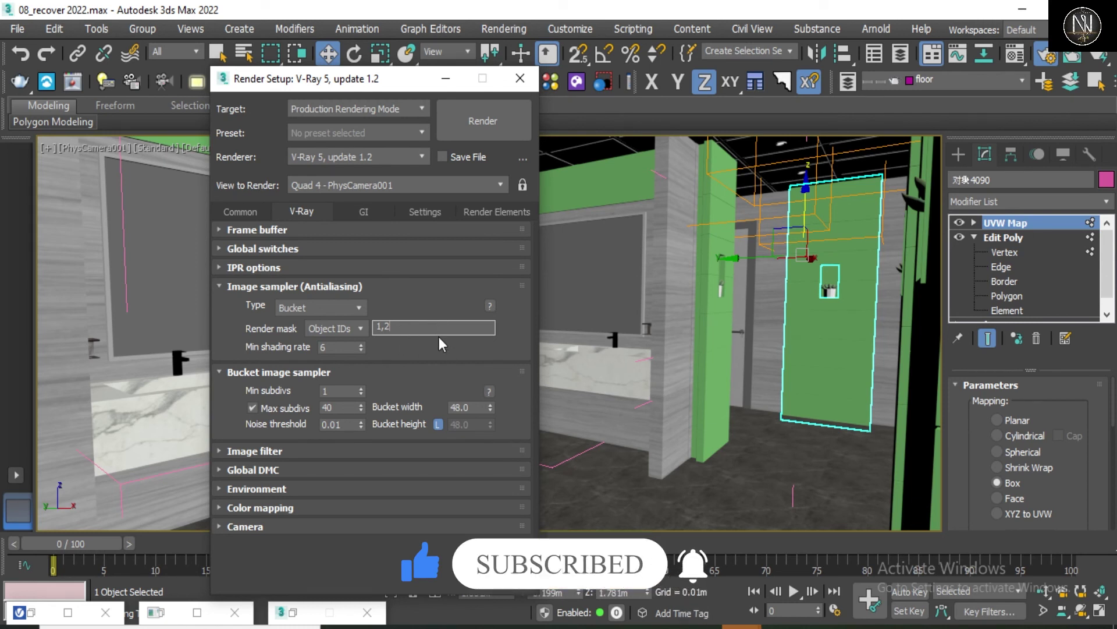
Step: Bring up the frame buffer with the IDs 1,2 region render, then restore down its window
click(74, 611)
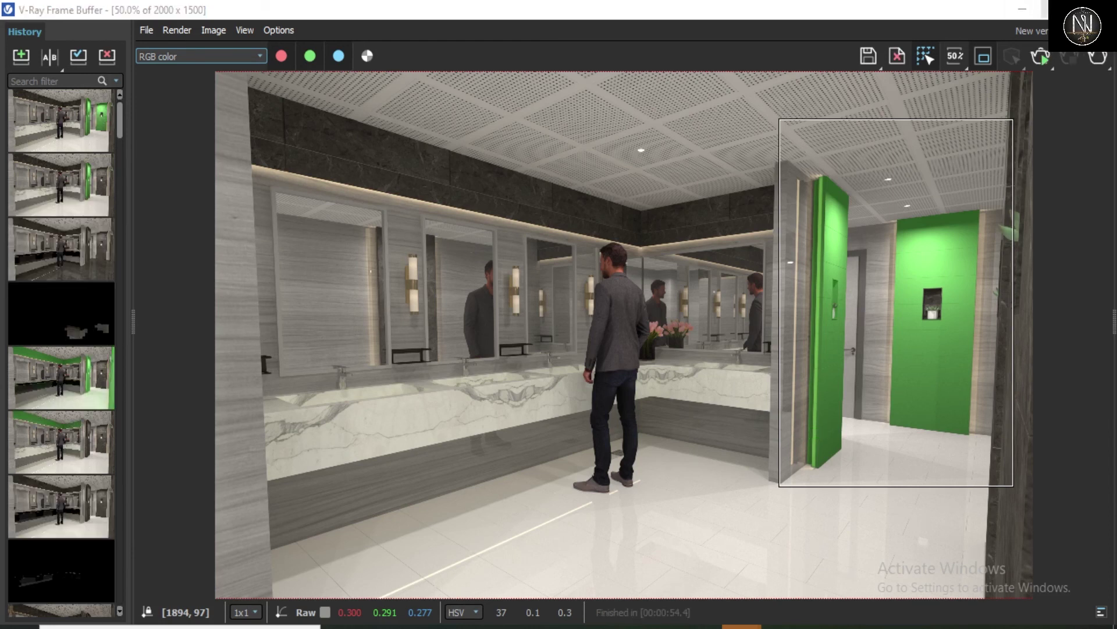
click(1048, 9)
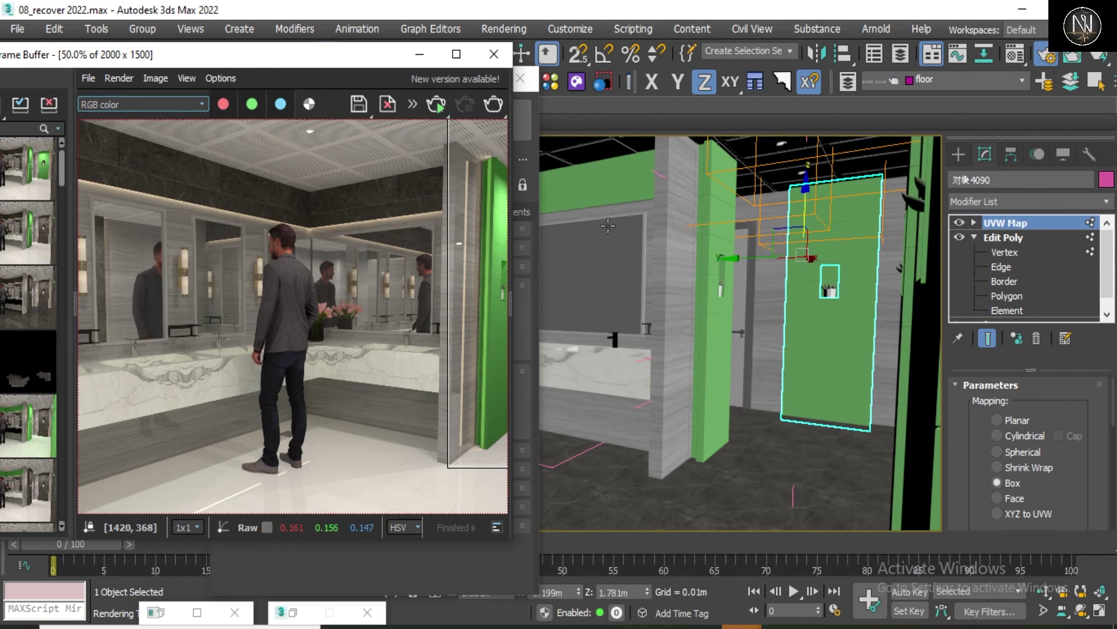
Step: Place Render Setup beside the image and expand the V-Ray Render mask list of six modes
click(713, 295)
key(m)
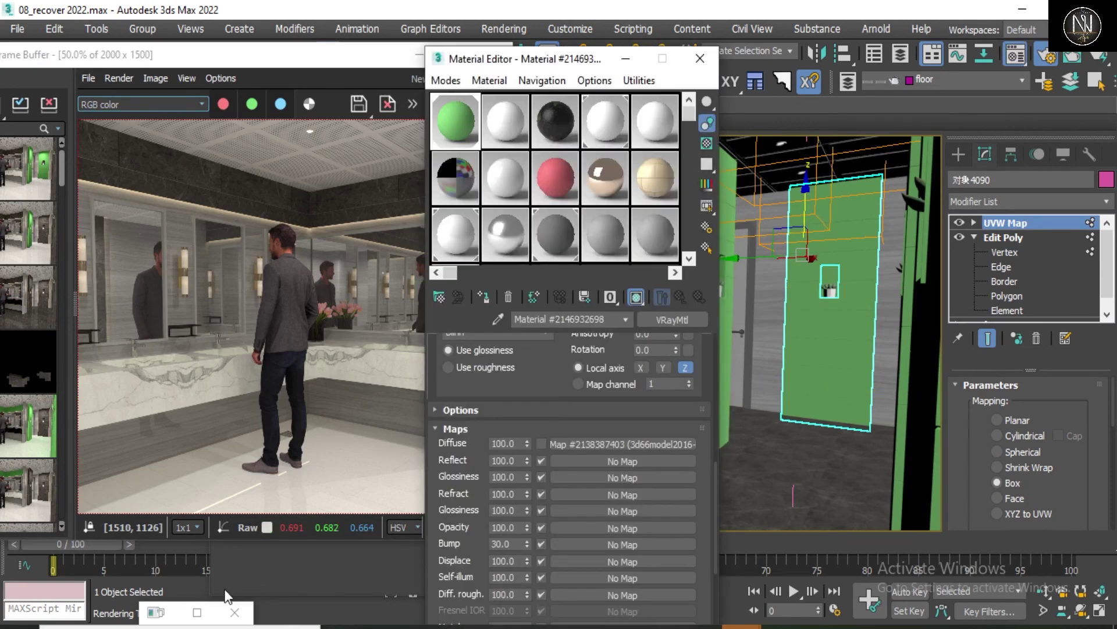
key(m)
key(F10)
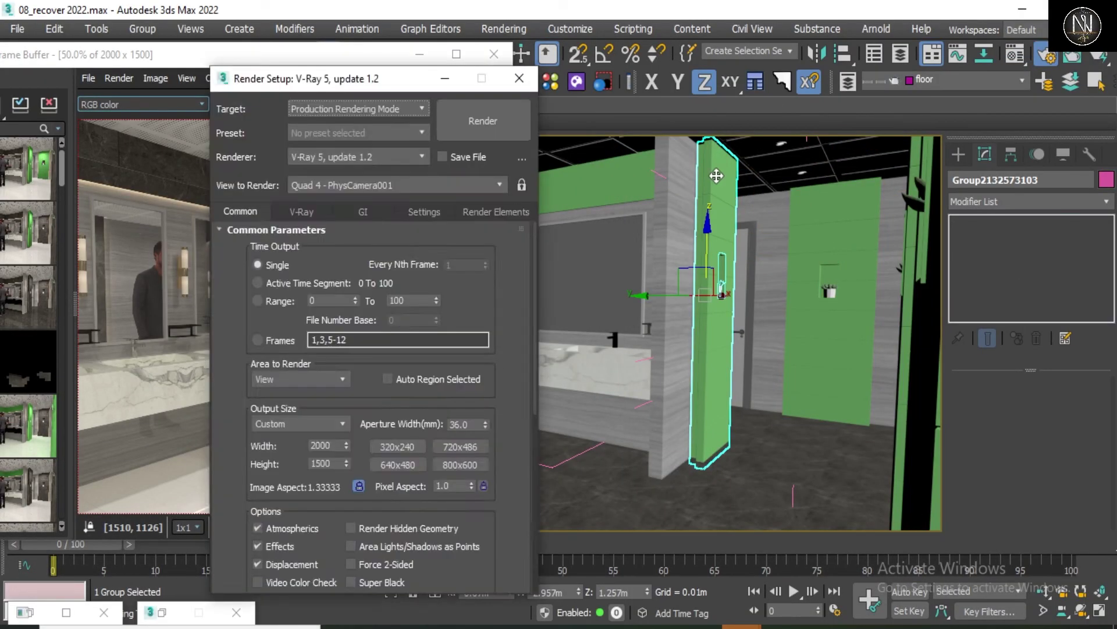
drag(273, 84, 717, 58)
click(760, 186)
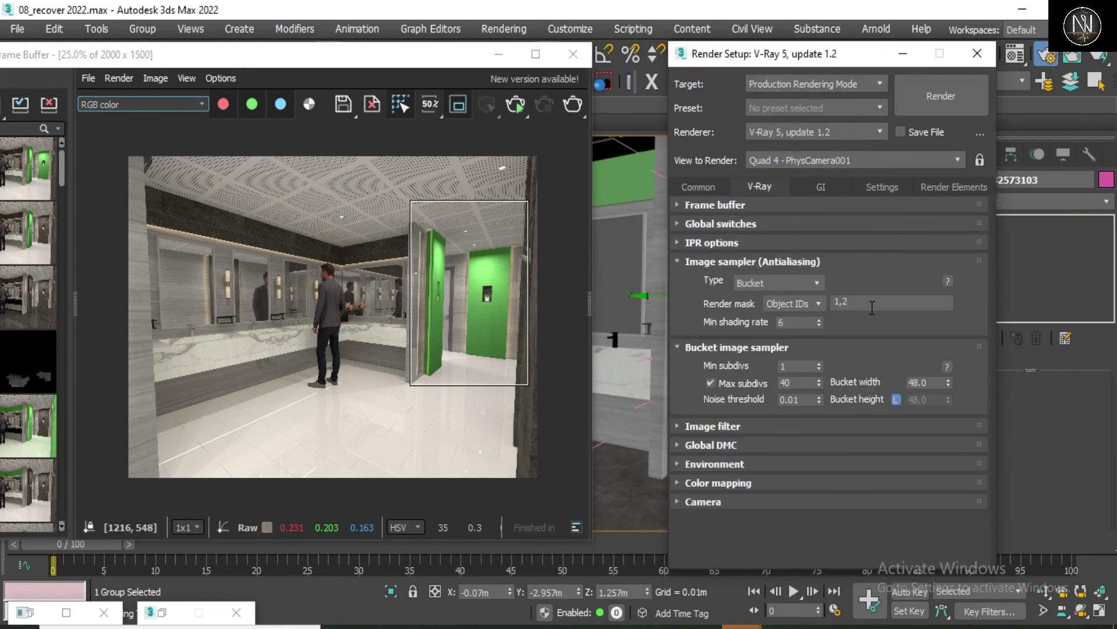
click(784, 303)
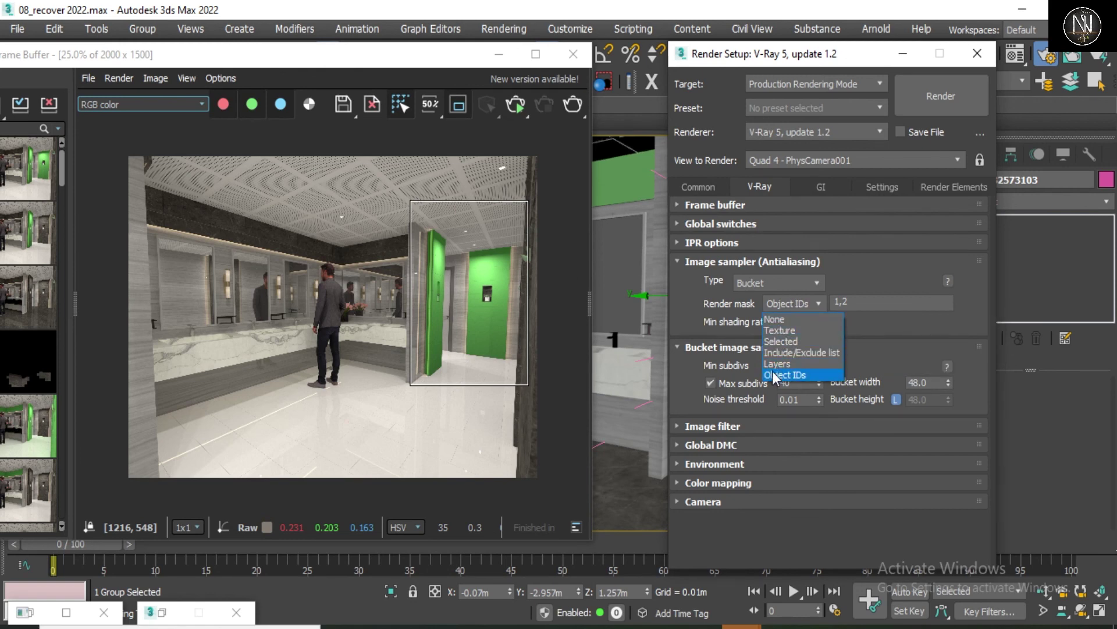